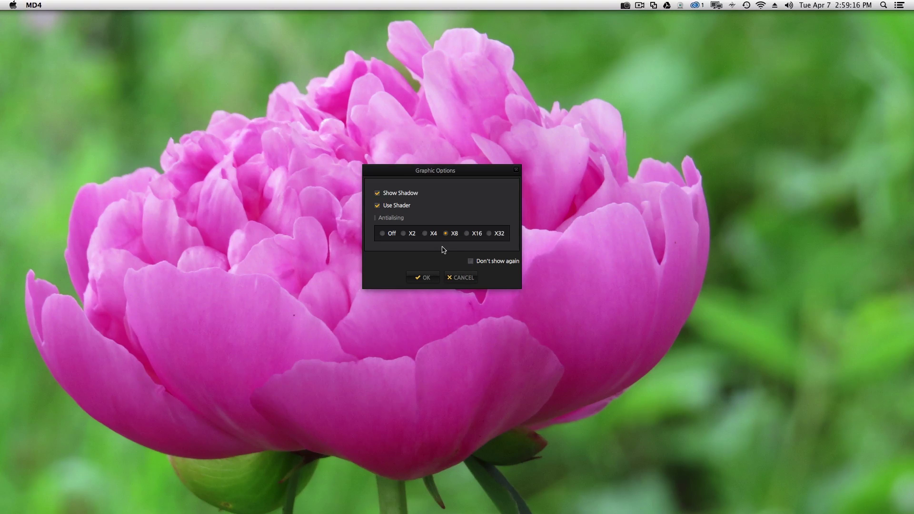
Step: Start a session with X8 antialiasing and the saved licence login, dismissing the avatar style chooser
left_click(424, 277)
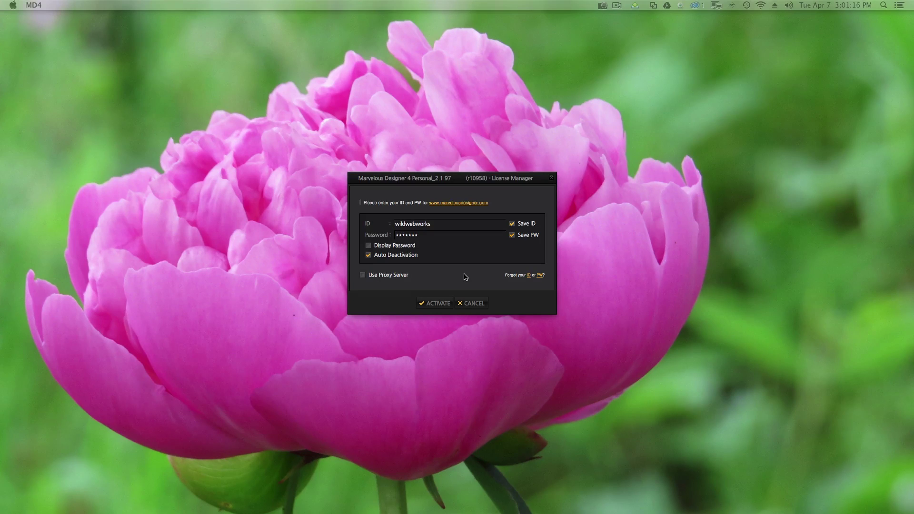
left_click(439, 304)
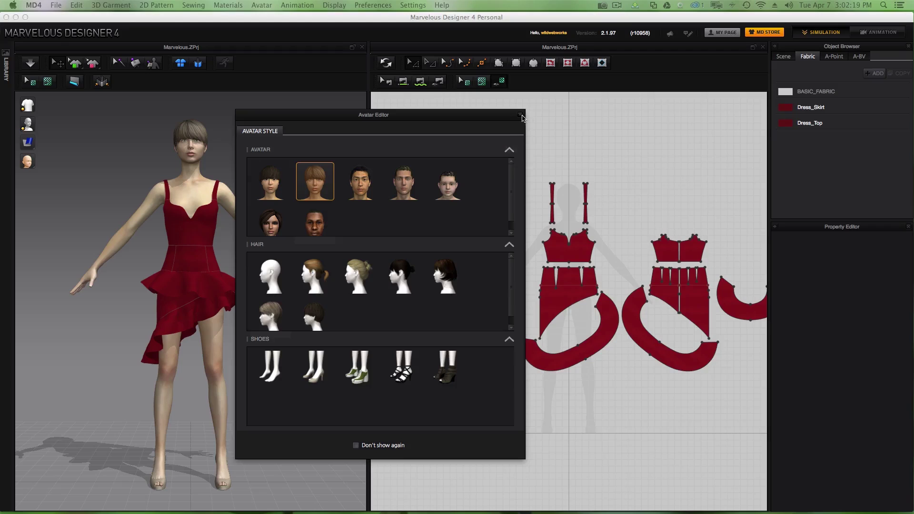
left_click(520, 115)
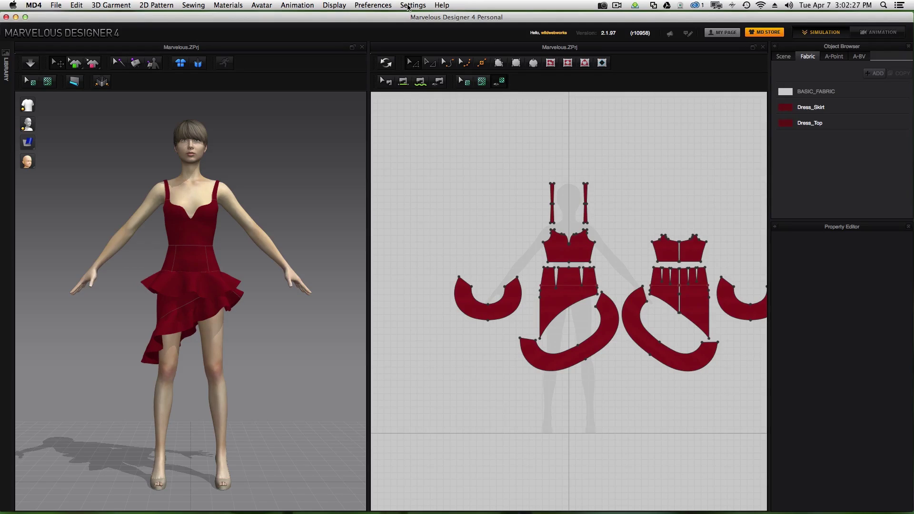
Step: Select the upper front ruffle on the 3D dress and set the gizmo to World Coordinate
left_click(409, 5)
right_click_drag(273, 328, 330, 337)
scroll(300, 360, "up", 2)
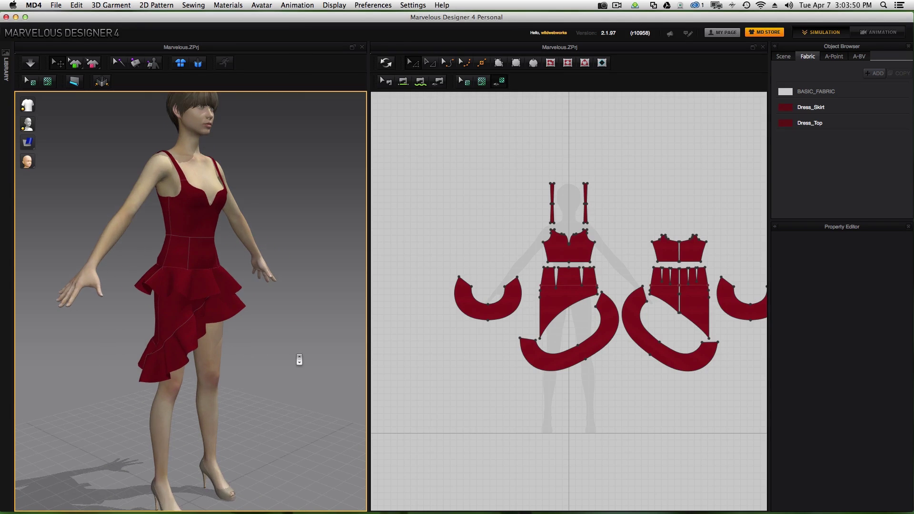
scroll(299, 360, "down", 2)
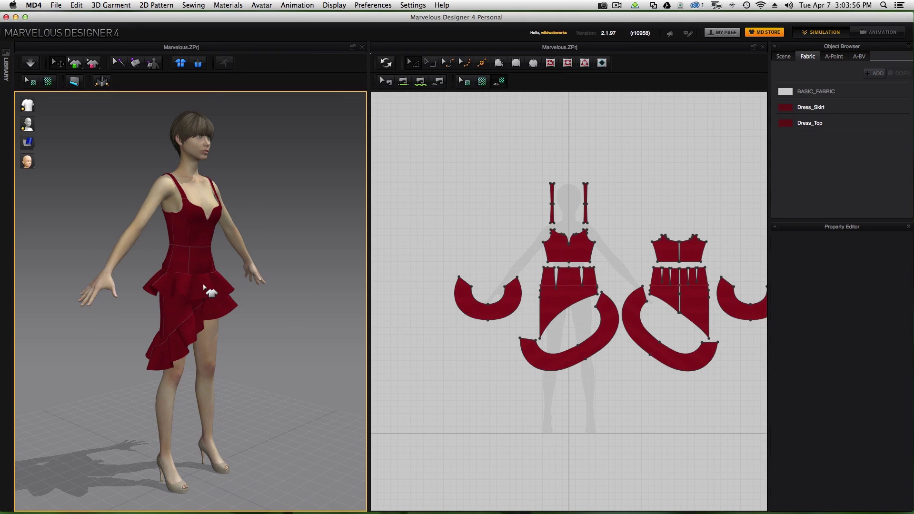
left_click(204, 286)
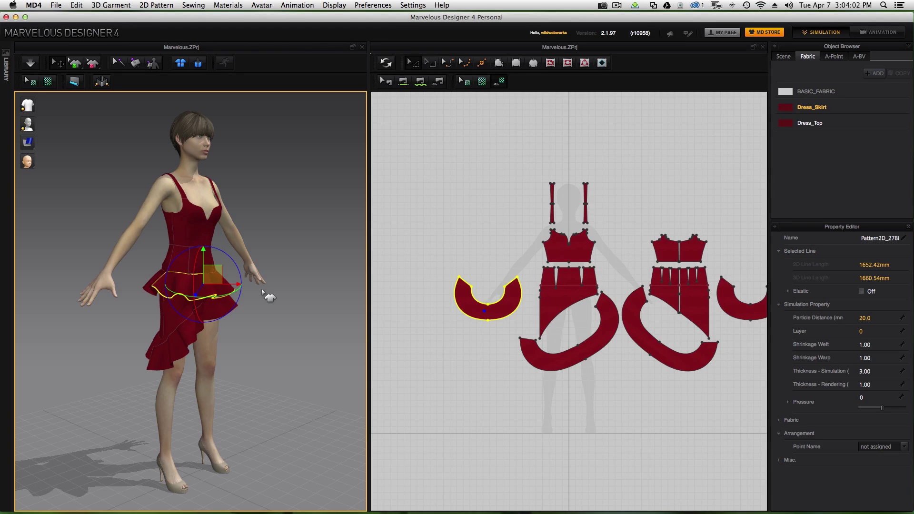
left_click(376, 5)
mouse_move(377, 17)
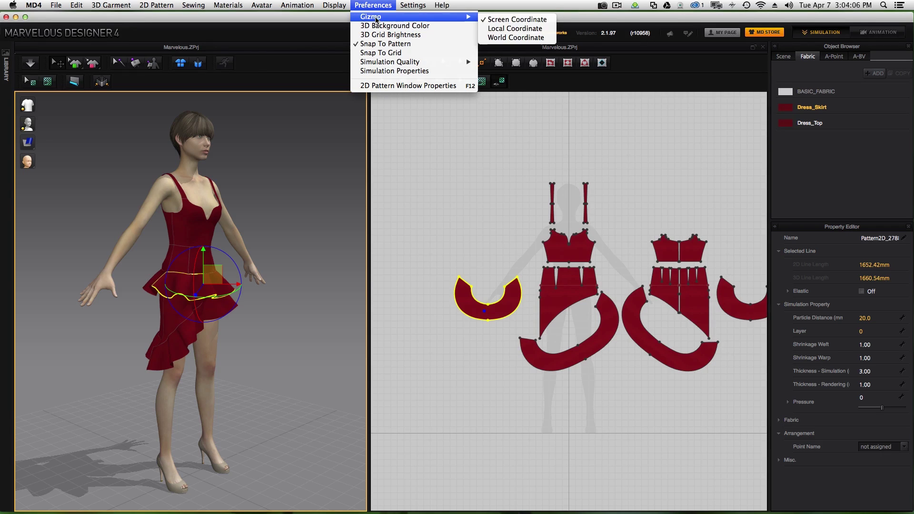
left_click(505, 38)
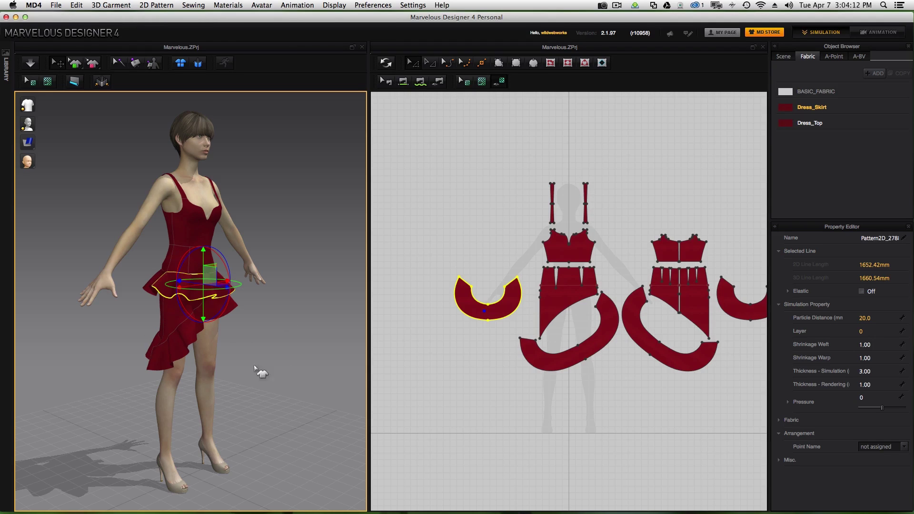
Step: Try moving the selected ruffle with the gizmo's vertical axis, horizontal axes and plane handle, and undo the moves
right_click_drag(294, 369, 201, 363)
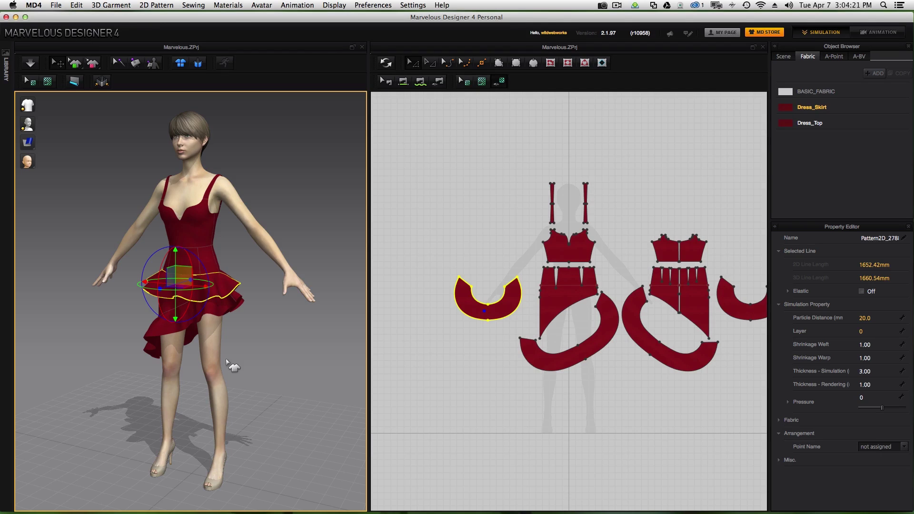
scroll(228, 364, "up", 5)
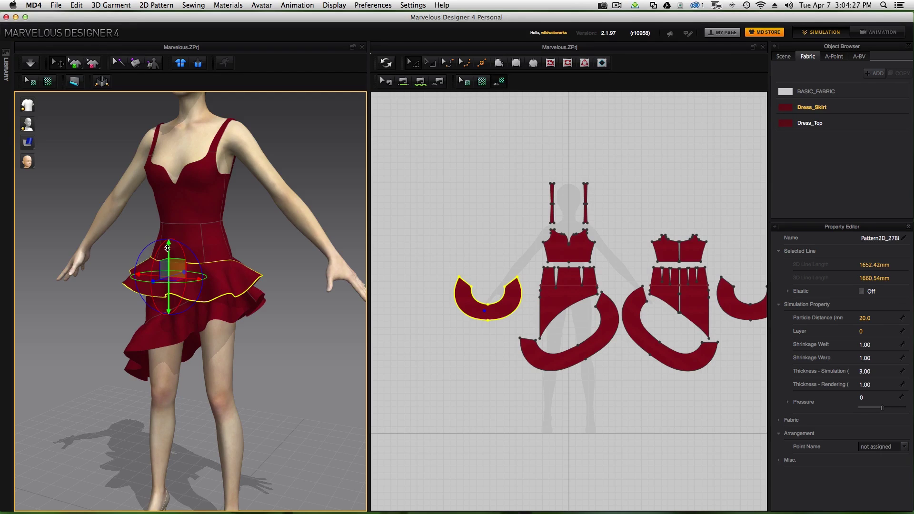
left_click_drag(168, 249, 173, 230)
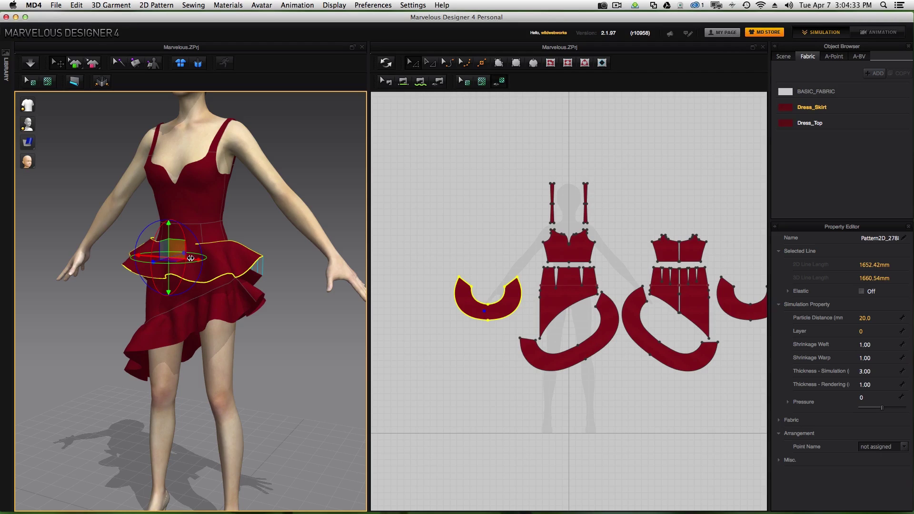
mouse_move(191, 258)
left_mouse_down()
mouse_move(222, 260)
mouse_move(148, 260)
mouse_move(205, 262)
mouse_move(194, 261)
left_mouse_up()
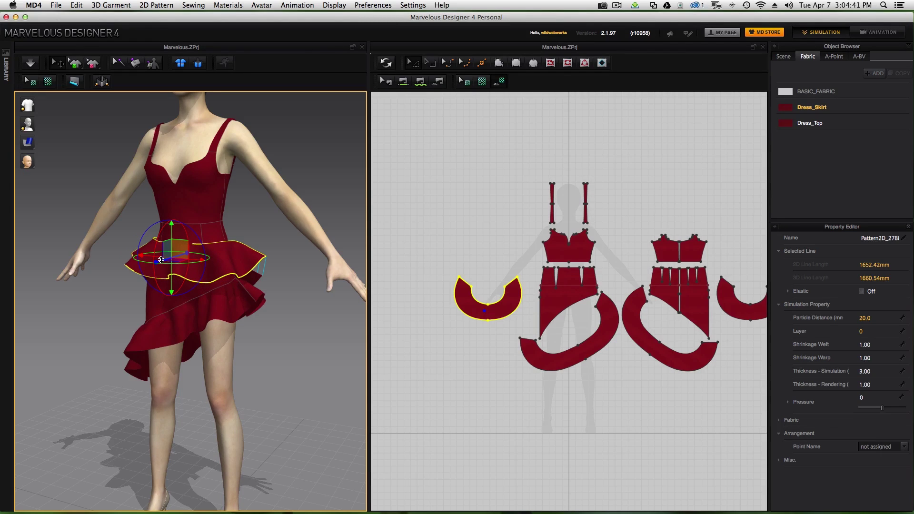
mouse_move(161, 260)
left_mouse_down()
mouse_move(123, 267)
mouse_move(161, 276)
left_mouse_up()
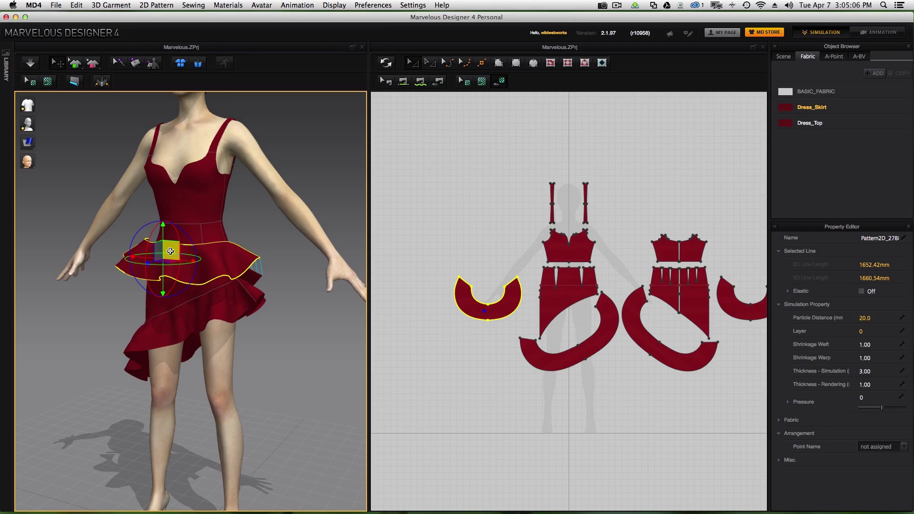
left_click_drag(171, 251, 162, 292)
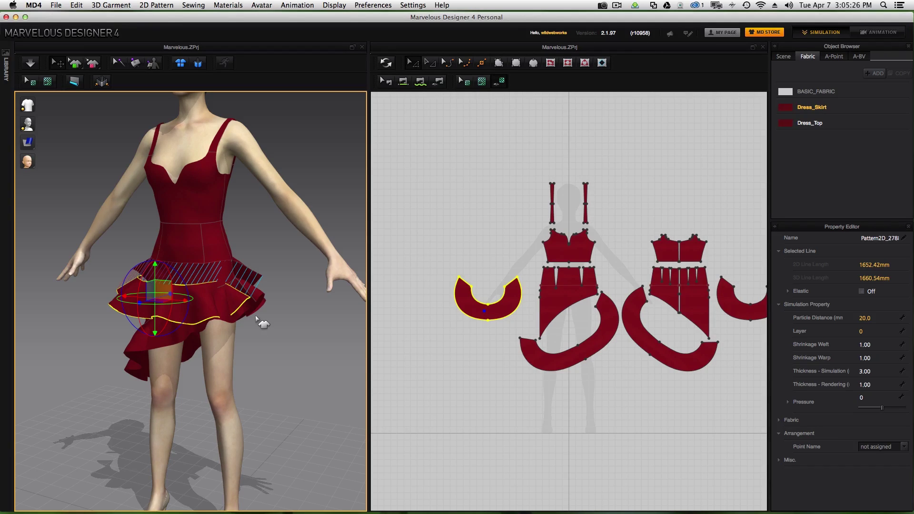
key("super+z")
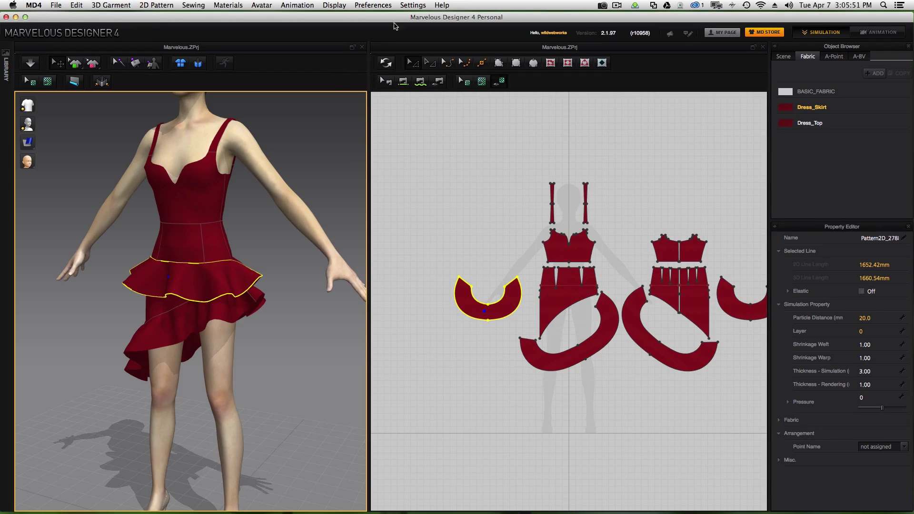
Step: Check the pan, zoom and rotate view controls and their presets in the user settings
left_click(410, 6)
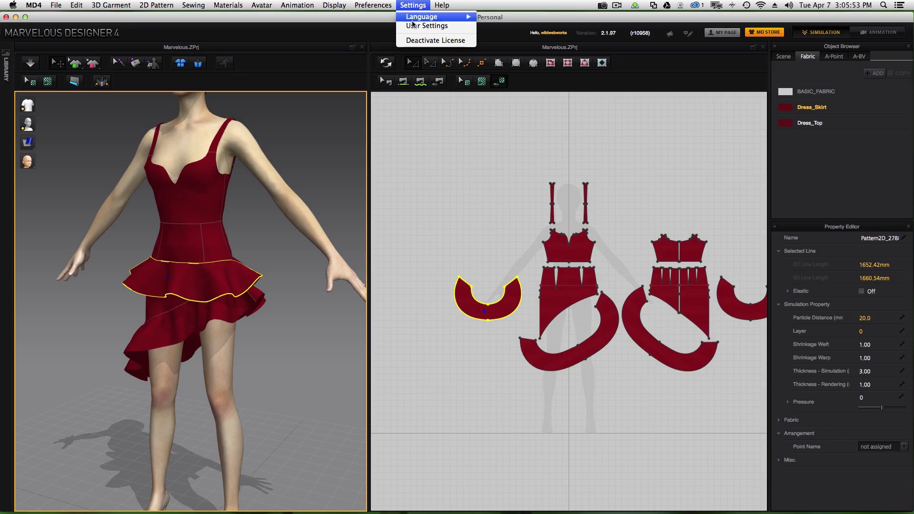
left_click(414, 27)
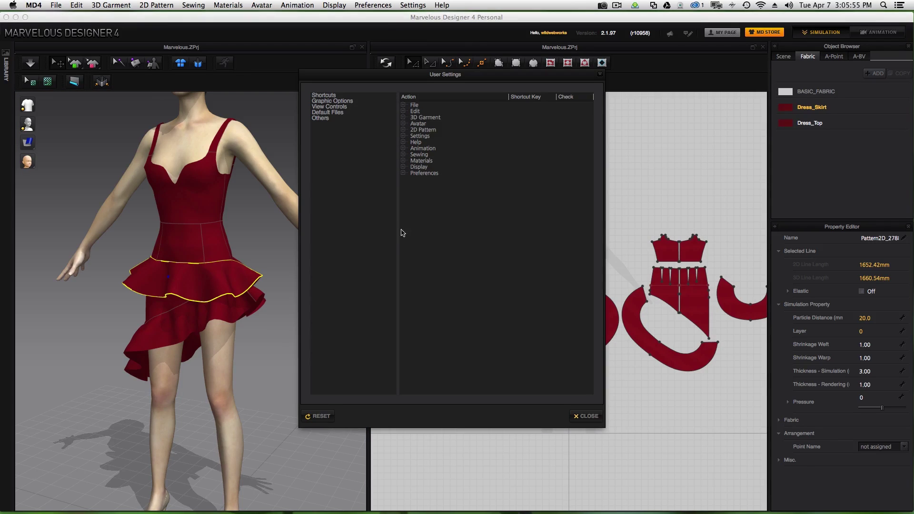
left_click(336, 108)
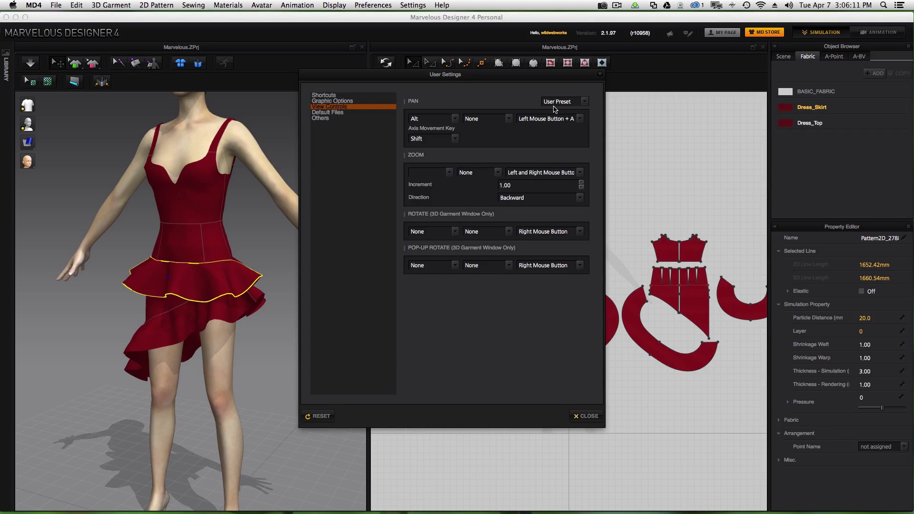
left_click(584, 103)
left_click(589, 416)
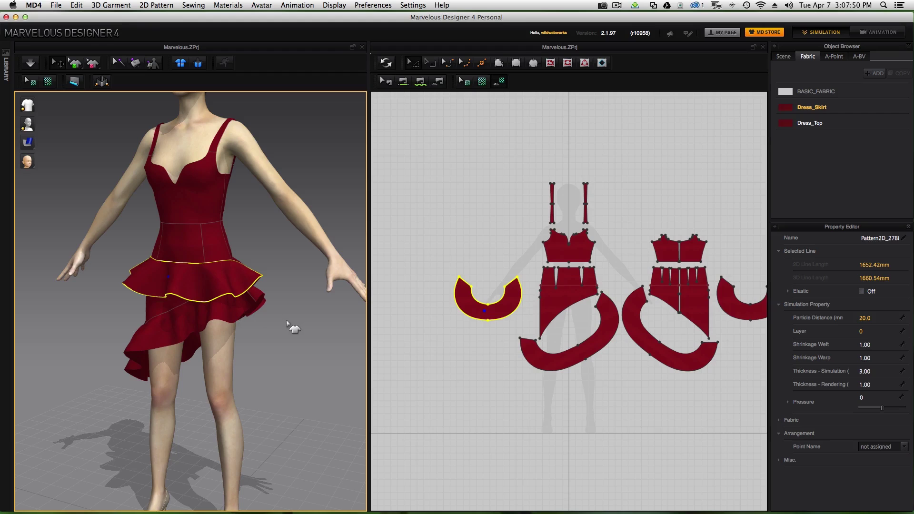
Step: Examine the dressed avatar in the 3D garment window from near, far and different angles
scroll(297, 327, "up", 2)
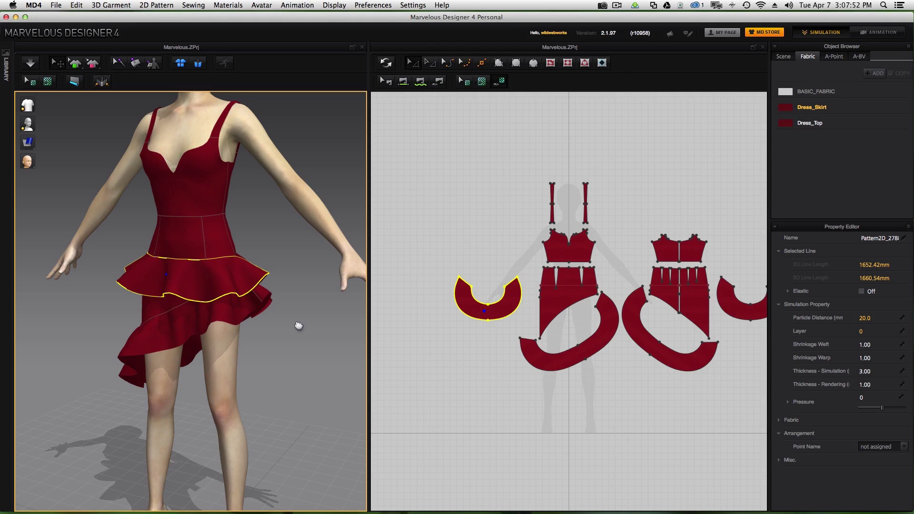
middle_click_drag(299, 326, 292, 351)
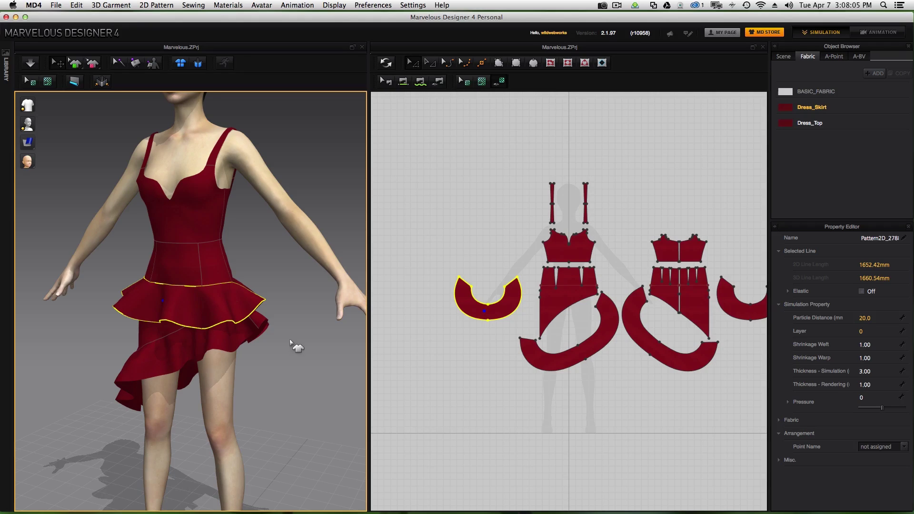
scroll(292, 347, "up", 3)
scroll(293, 346, "down", 3)
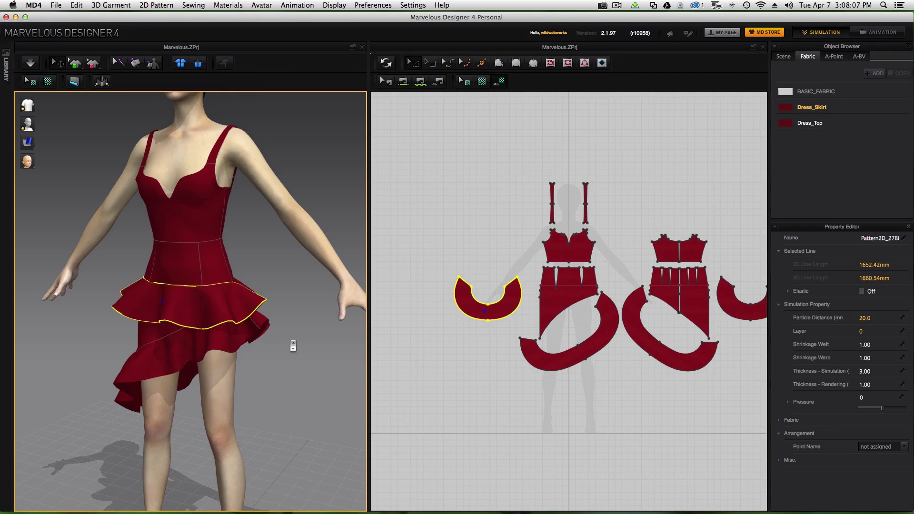
scroll(294, 346, "down", 5)
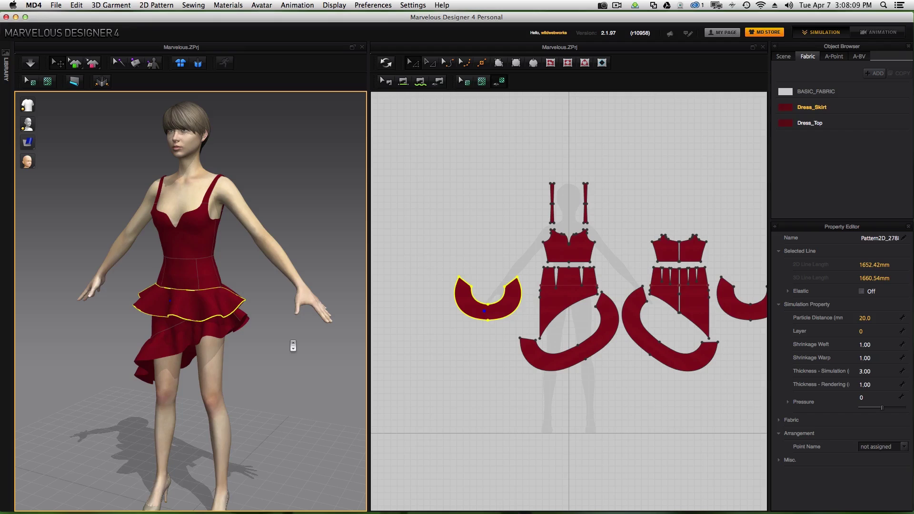
scroll(293, 346, "up", 5)
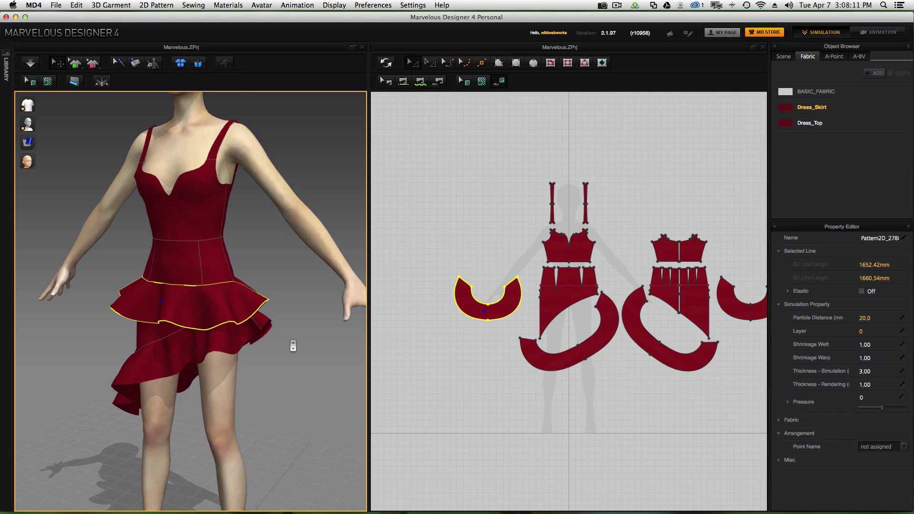
scroll(294, 346, "down", 5)
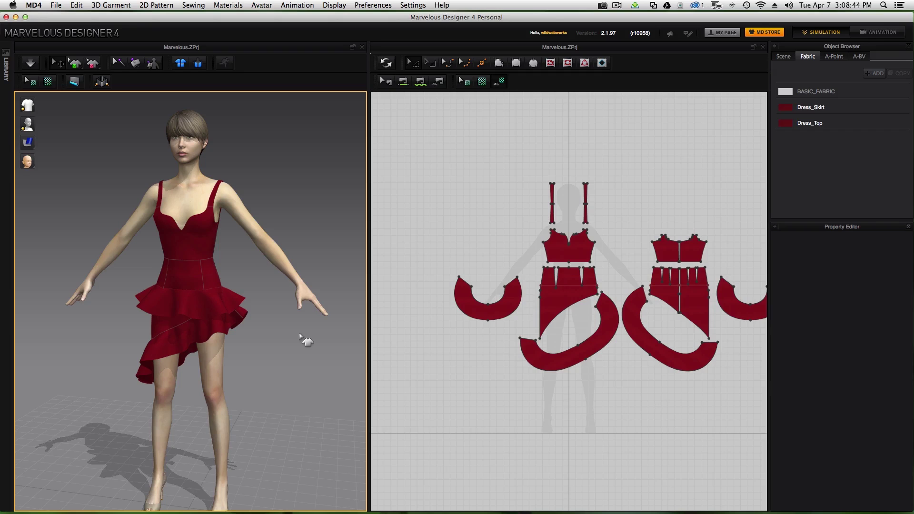
right_click_drag(295, 333, 278, 352)
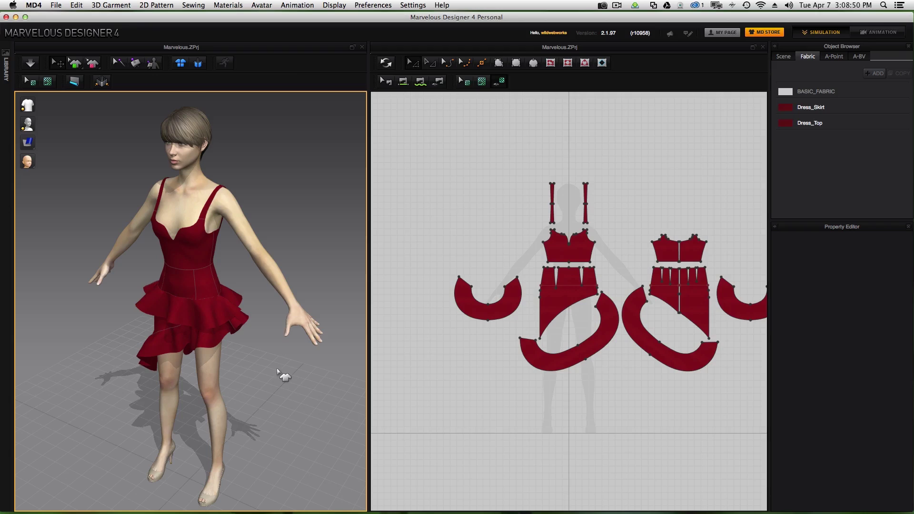
scroll(280, 374, "up", 3)
scroll(280, 374, "down", 5)
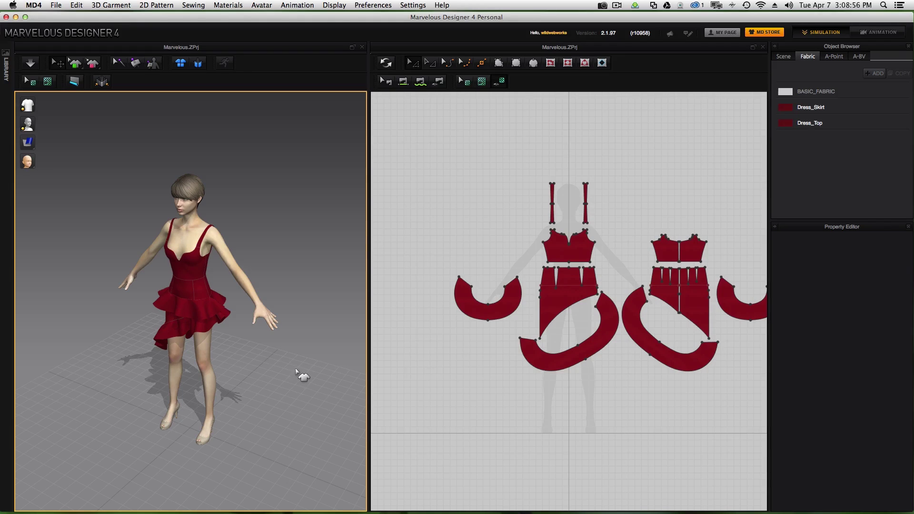
right_click_drag(296, 370, 329, 357)
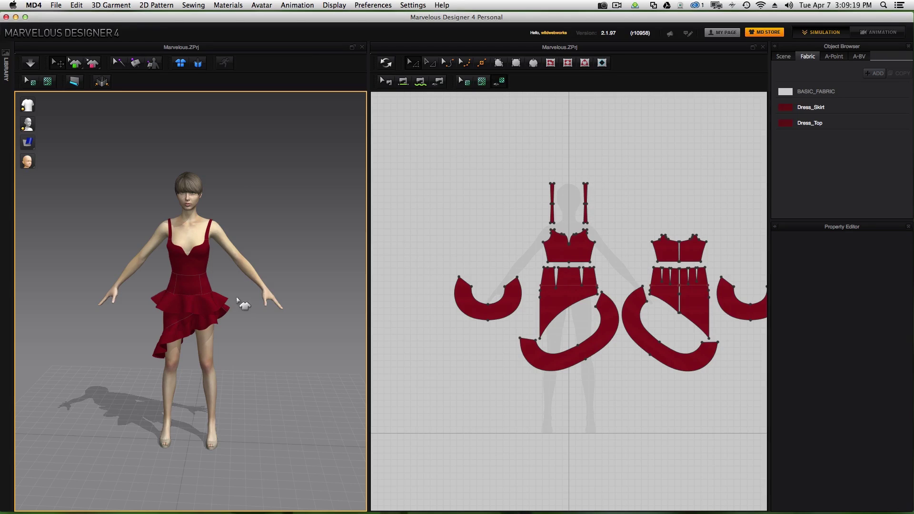
Step: Zoom far into the dress until the avatar is out of sight, and recover it with Zoom Extents All
right_click(252, 199)
scroll(238, 286, "up", 10)
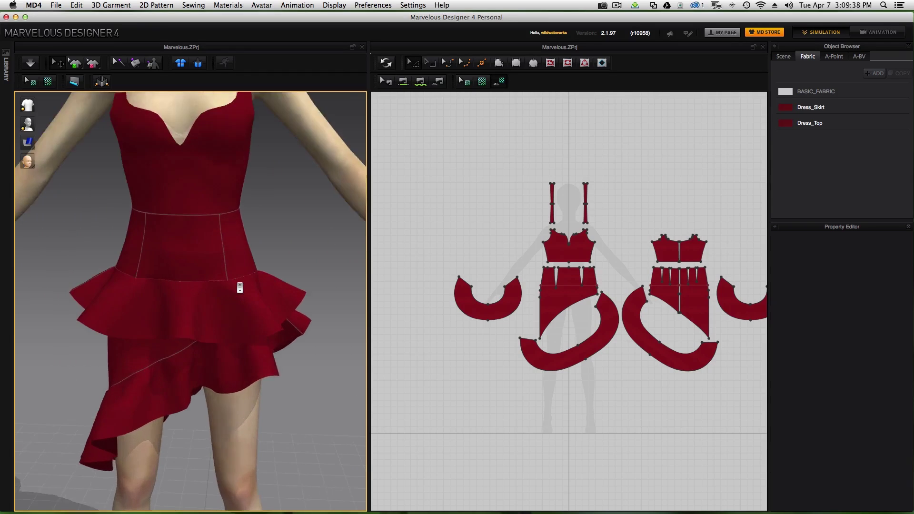
scroll(239, 287, "up", 10)
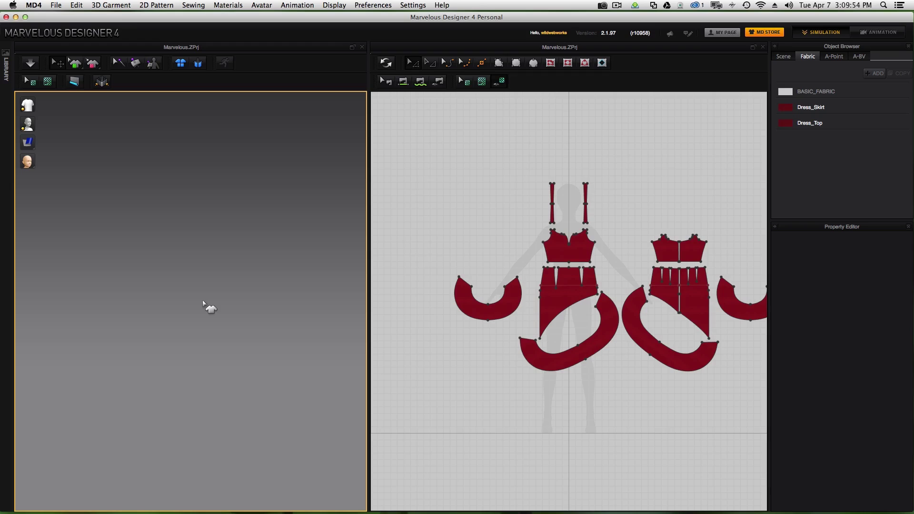
right_click(216, 263)
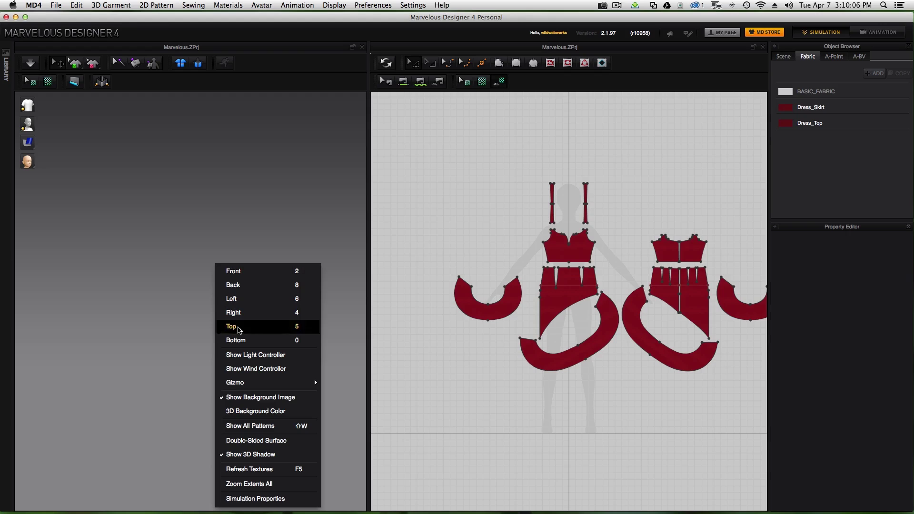
left_click(242, 484)
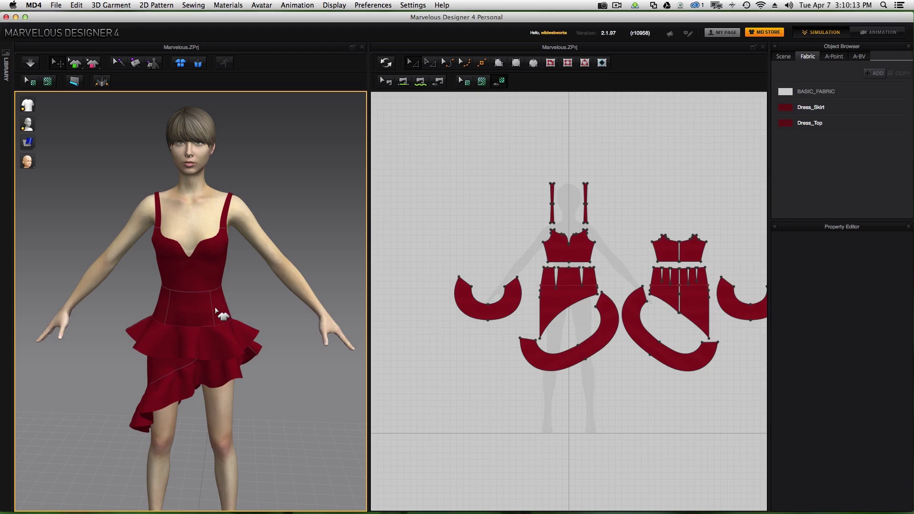
Step: Zoom in and out on the dressed avatar, restore the Front view, and check the preset views of the 3D garment window
scroll(218, 313, "up", 5)
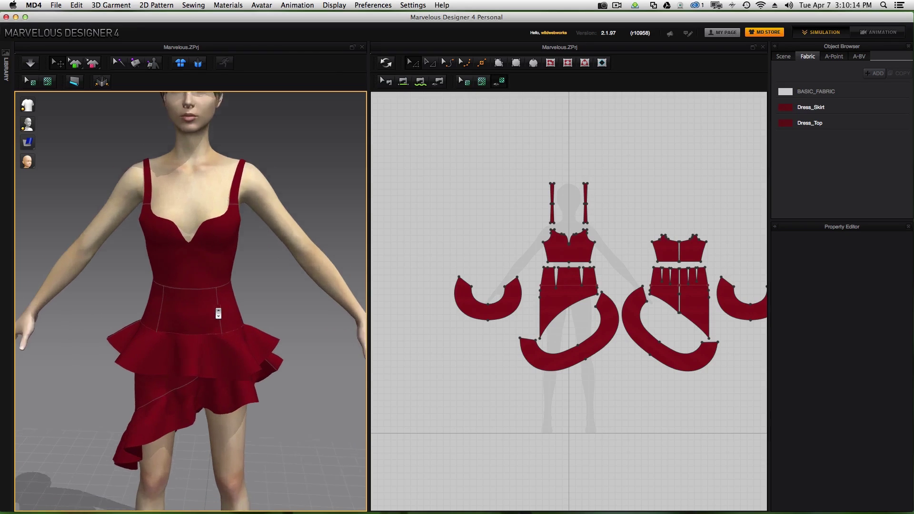
scroll(218, 314, "down", 6)
scroll(218, 313, "down", 2)
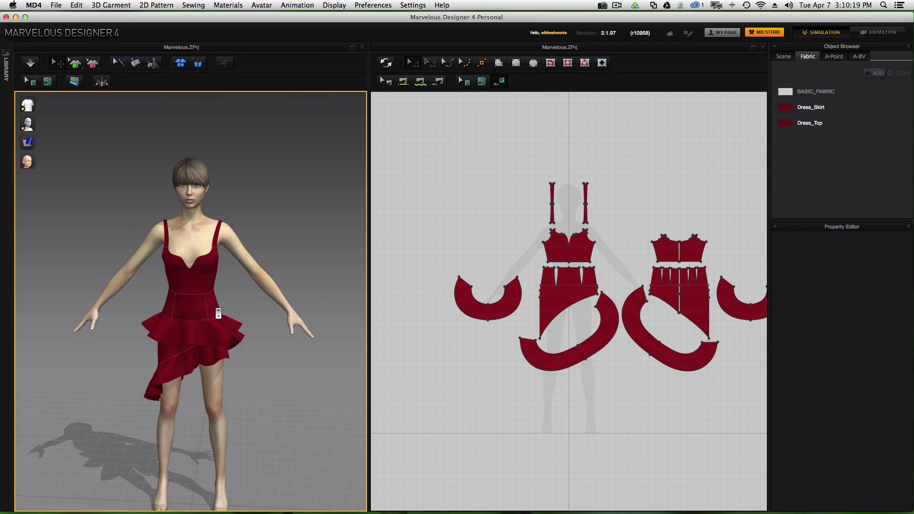
right_click(304, 156)
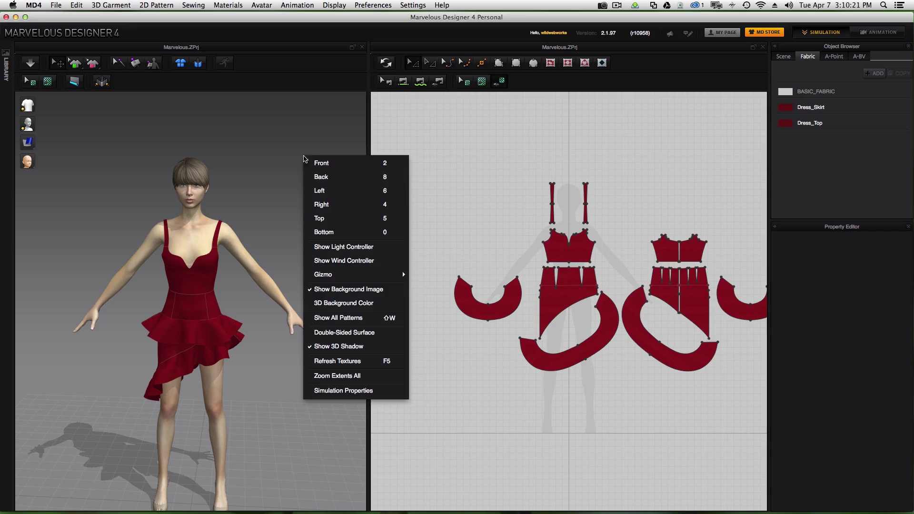
left_click(322, 164)
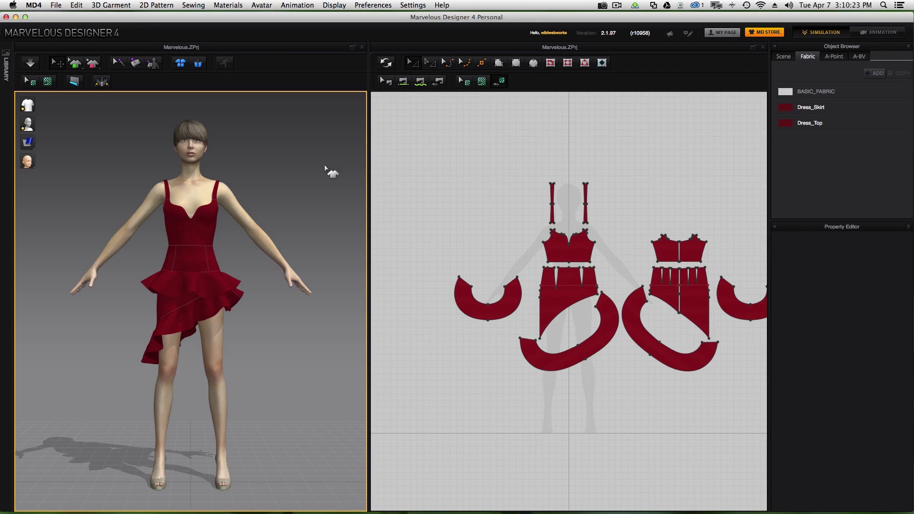
right_click(280, 181)
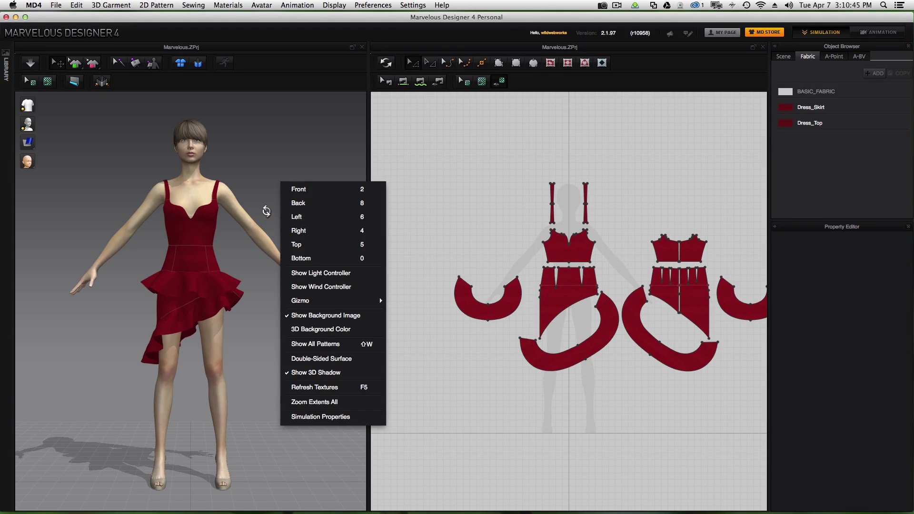
left_click(266, 210)
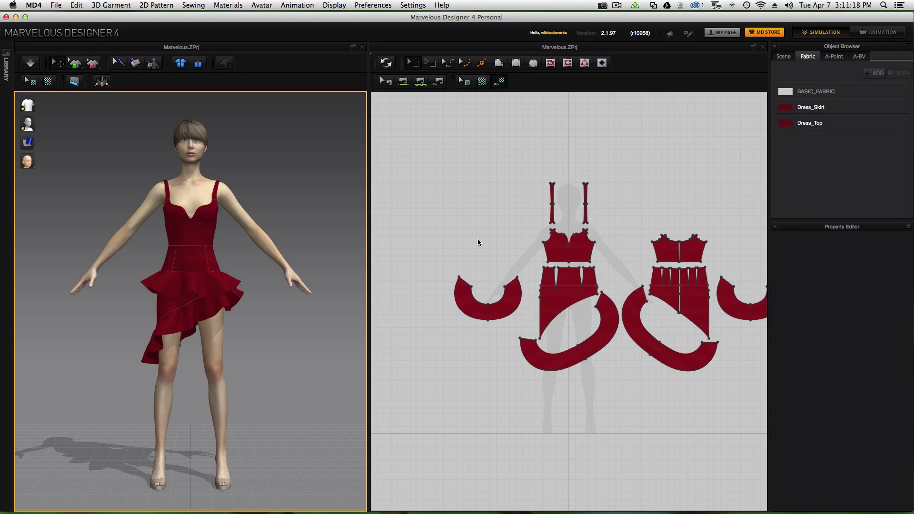
Step: Pan and zoom the 2D pattern window and bring all the dress pattern pieces back into view
middle_click_drag(481, 243, 412, 237)
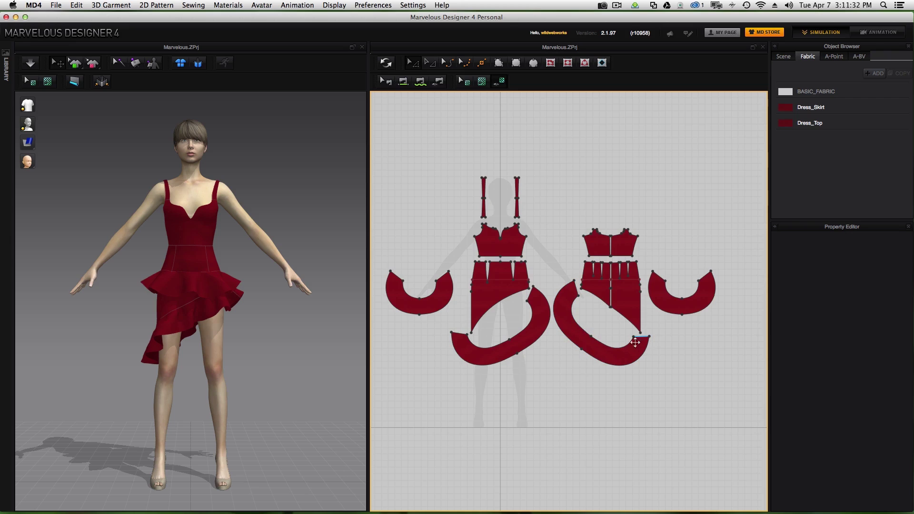
scroll(573, 289, "up", 3)
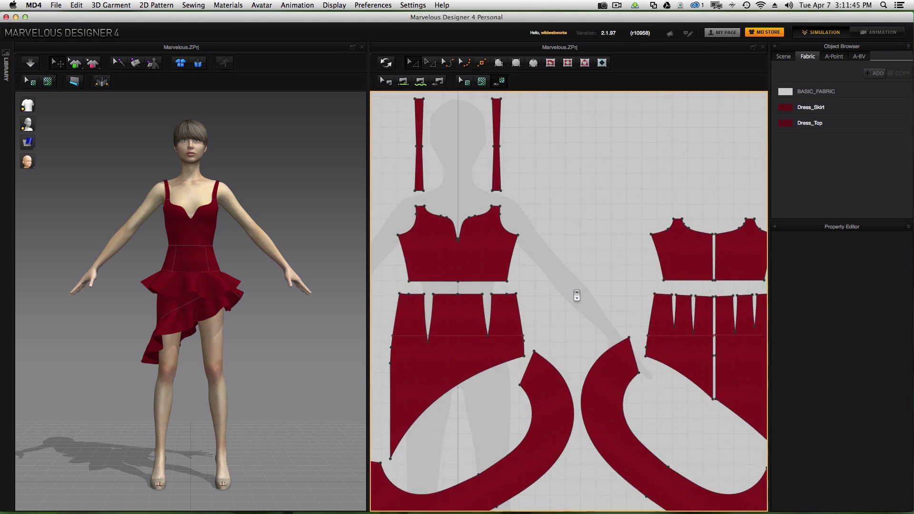
scroll(575, 296, "down", 5)
middle_click_drag(577, 296, 564, 272)
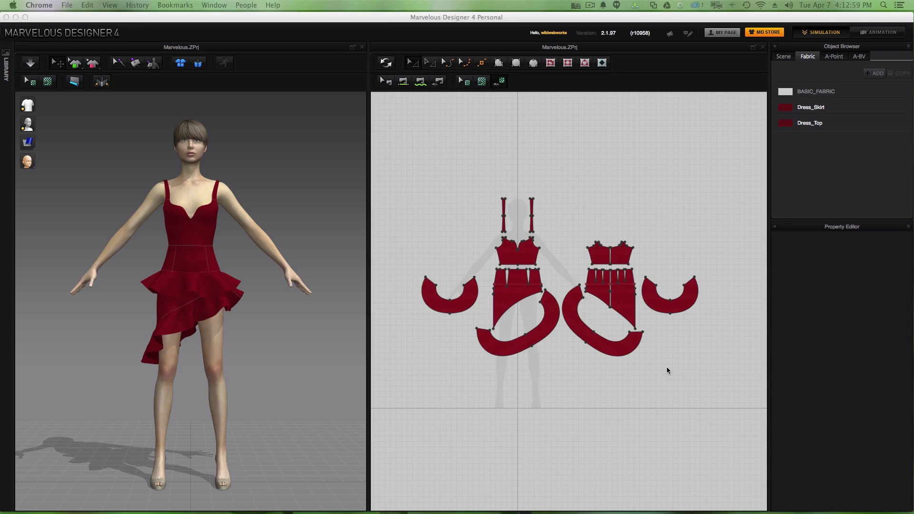
Step: Select all the dress pattern pieces in the 2D pattern window and delete them
left_click_drag(718, 381, 424, 182)
left_click_drag(395, 151, 395, 151)
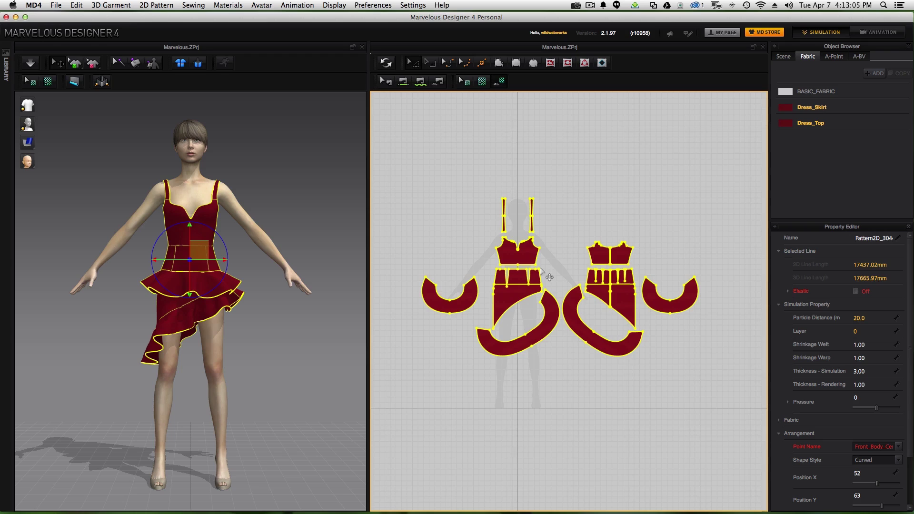
key("Delete")
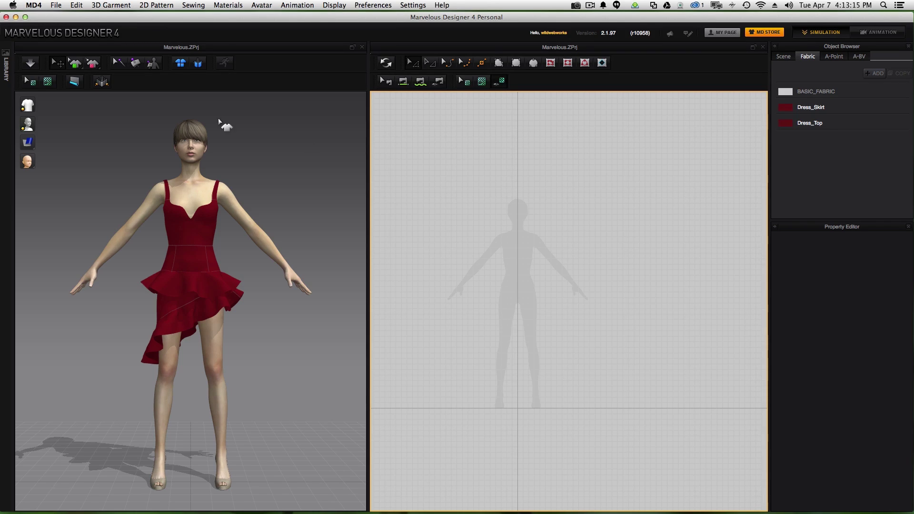
Step: Start a new project without saving the changes to the sample dress
left_click(56, 5)
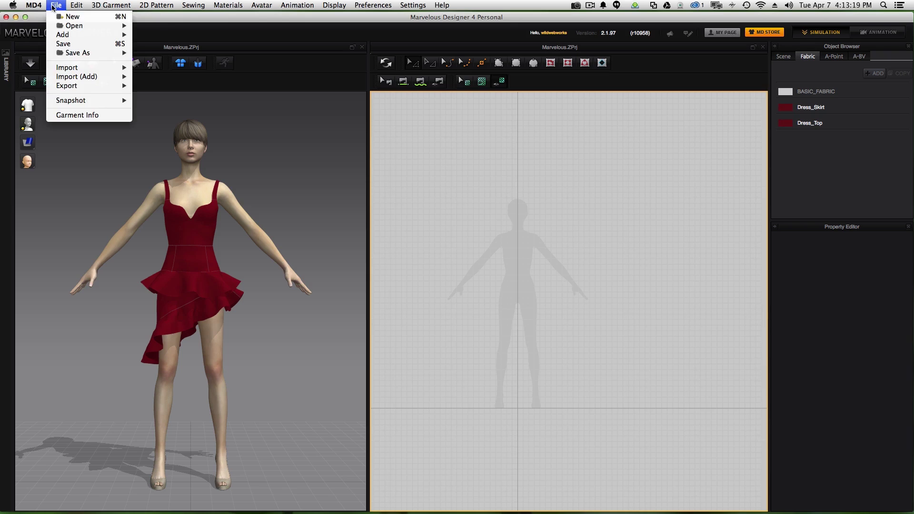
left_click(58, 17)
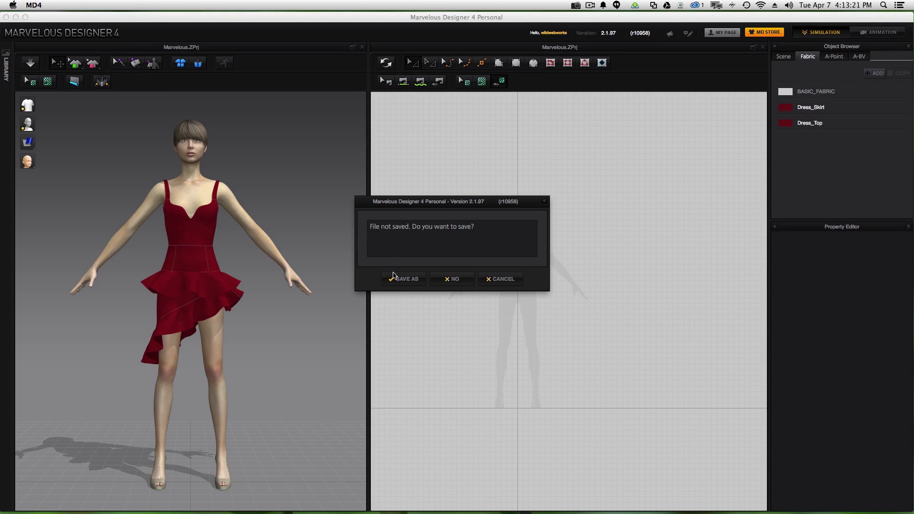
left_click(468, 282)
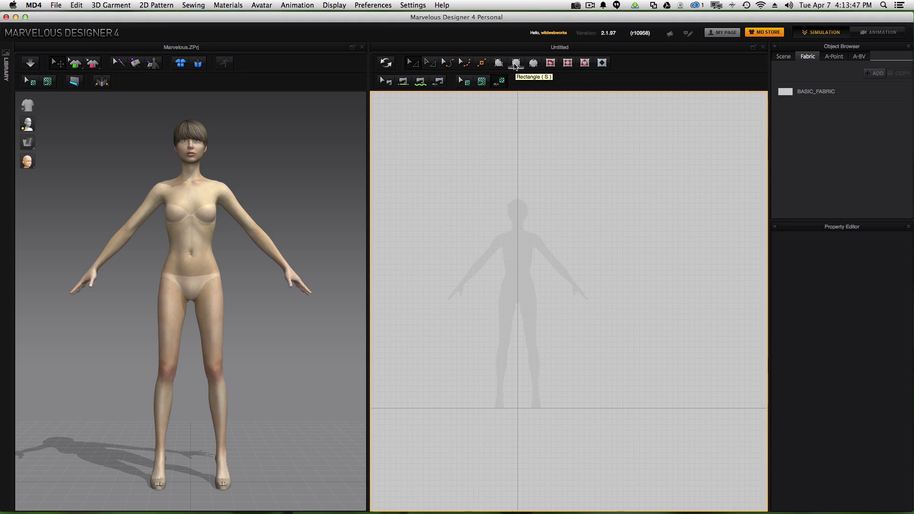
Step: Draw a trial rectangle beside the silhouette's head with the Rectangle tool and delete it
left_click(515, 65)
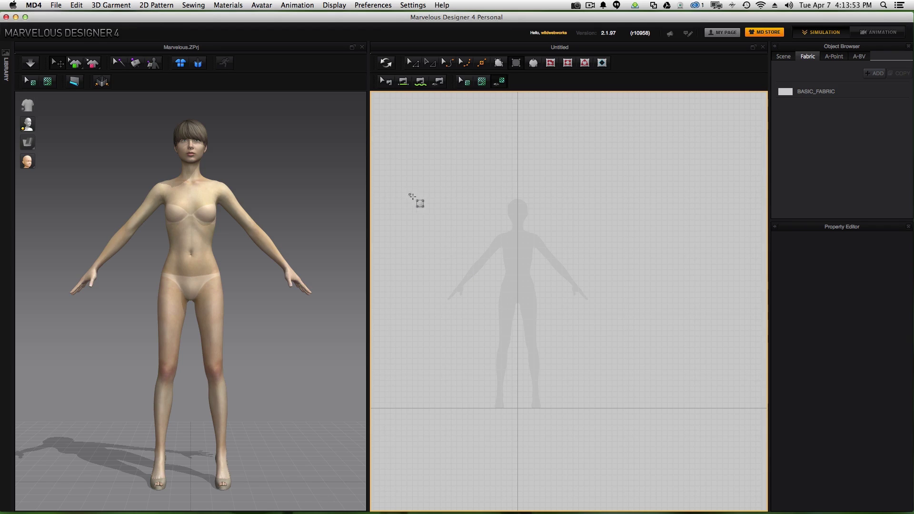
left_click_drag(409, 194, 504, 268)
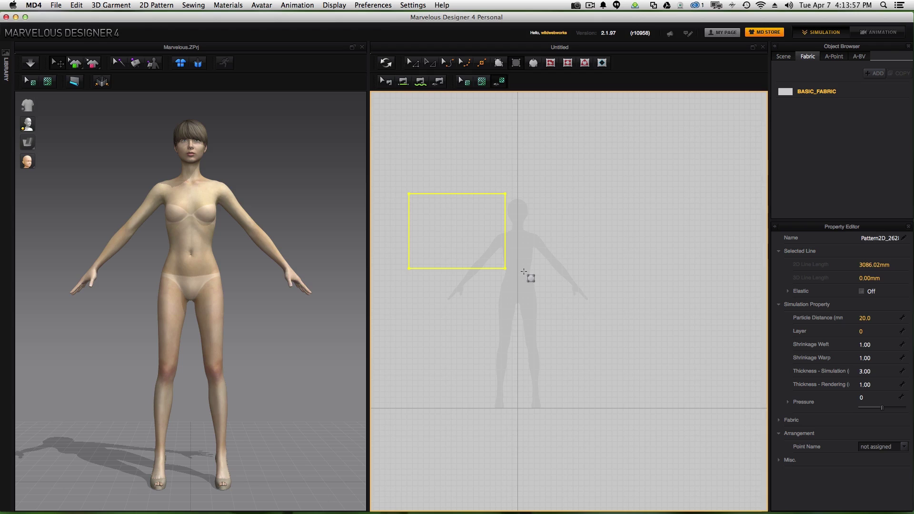
key("Delete")
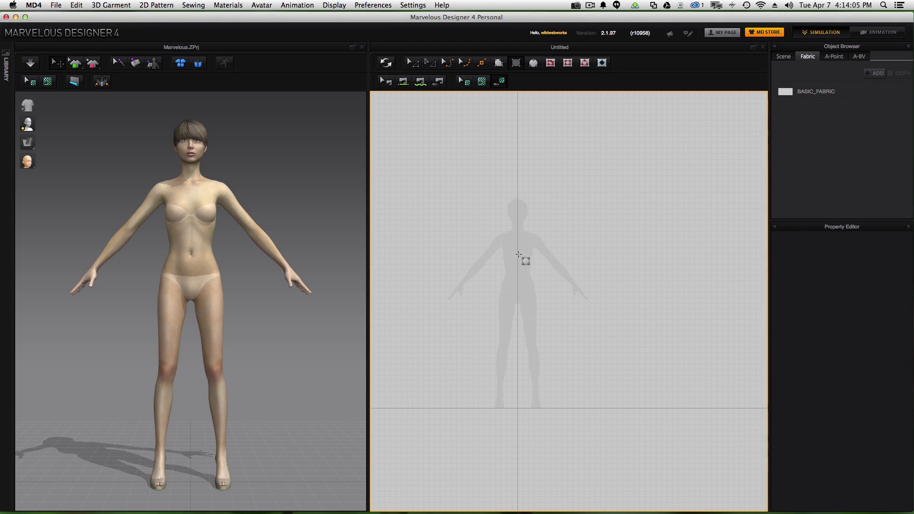
Step: Open and cancel the Create Rectangle dialog, and draw a rectangle about 1522 mm wide and 1496 mm high freehand over the avatar silhouette
left_click(500, 225)
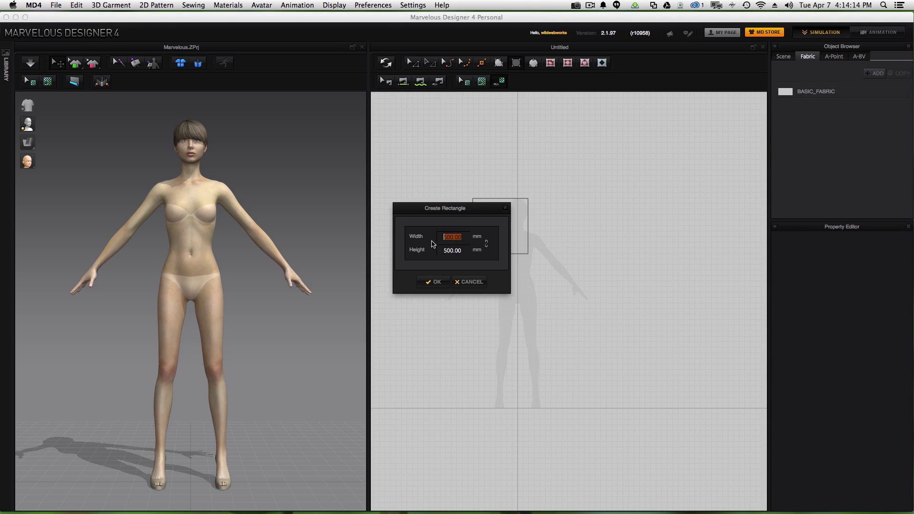
left_click(474, 286)
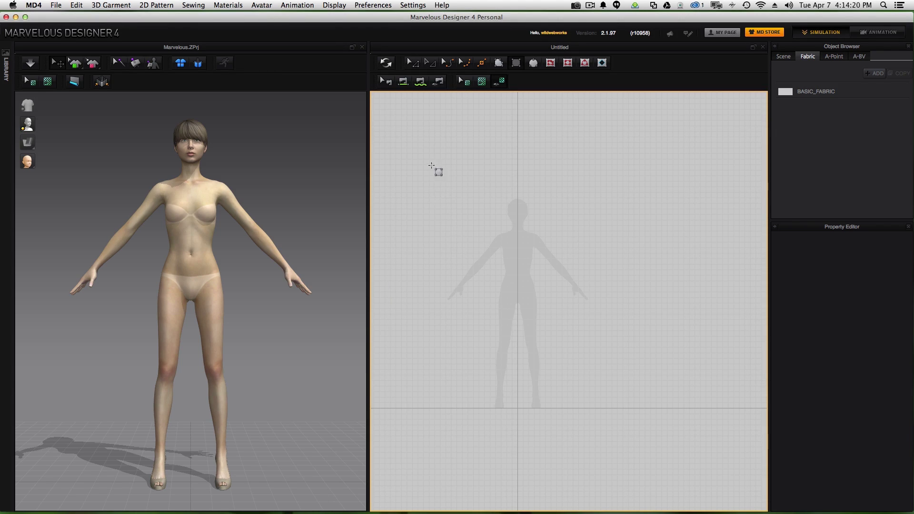
left_click_drag(436, 170, 604, 336)
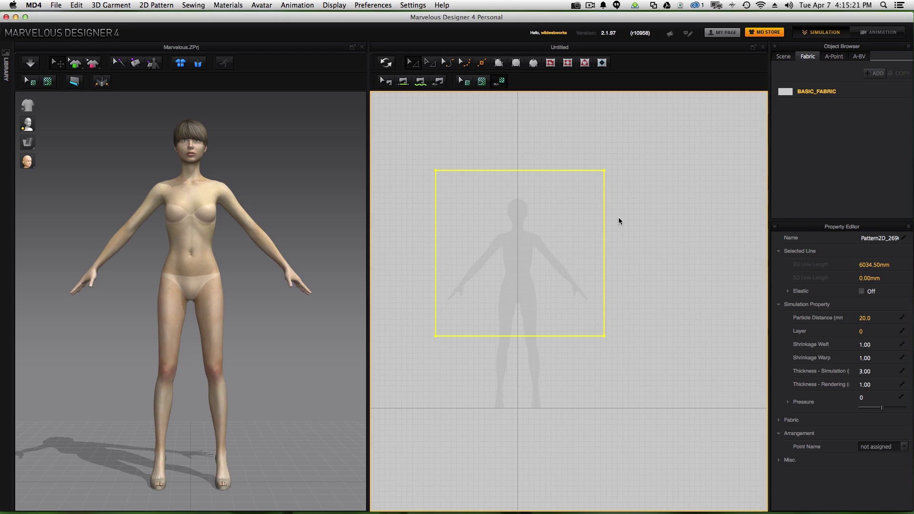
left_click(662, 181)
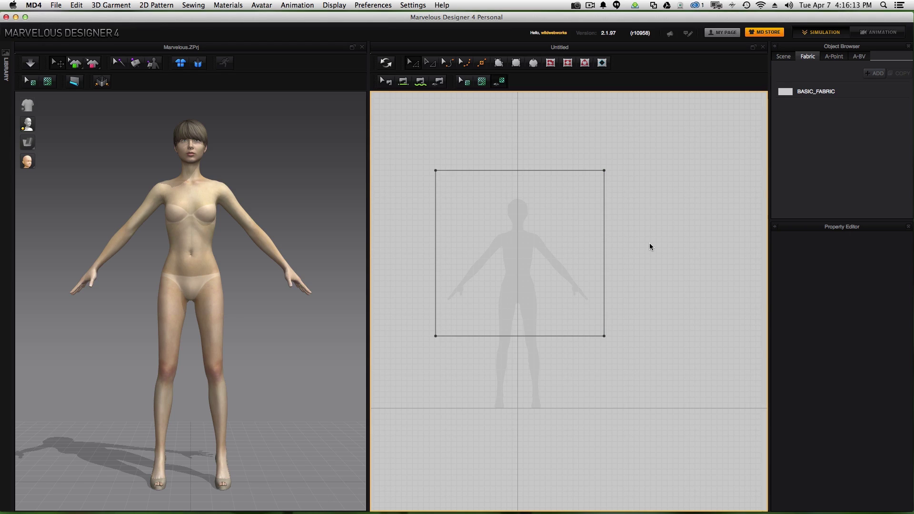
Step: Try moving the rectangle's right edge freely outward by about 550 mm and put it back
left_click(603, 245)
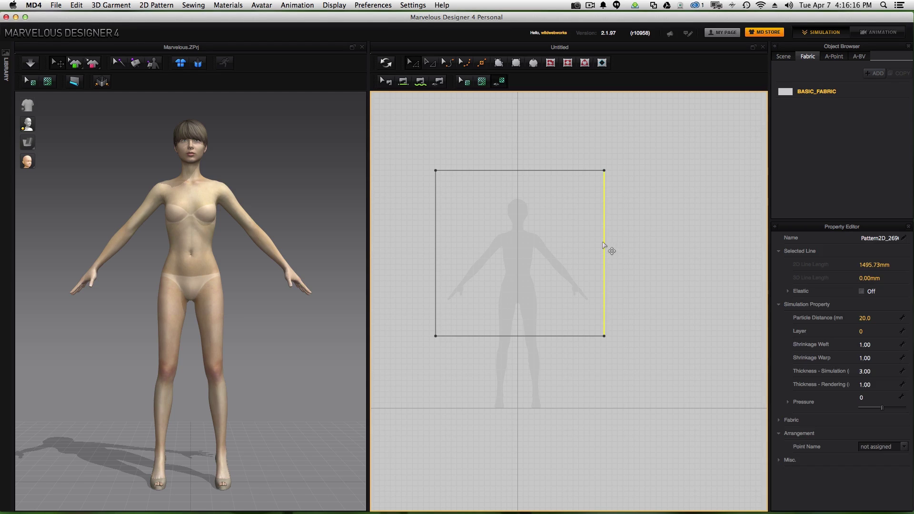
left_click_drag(603, 243, 663, 250)
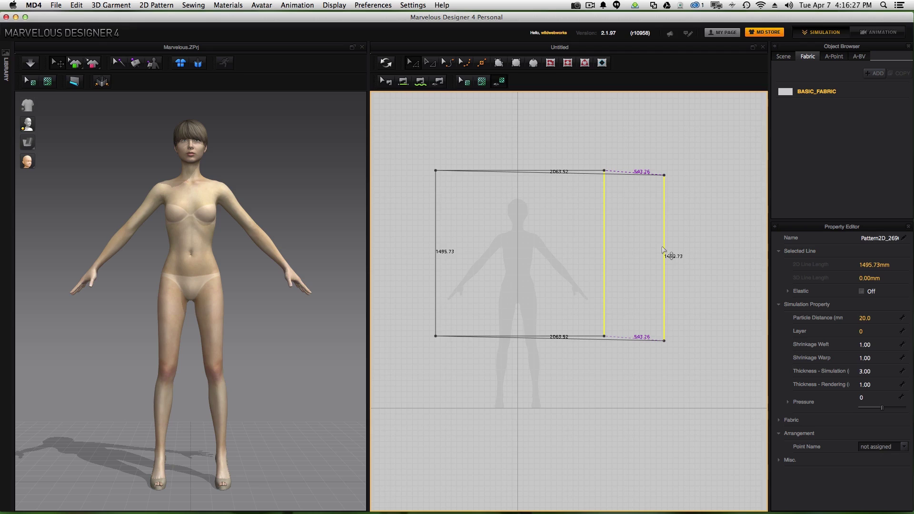
left_click_drag(662, 248, 663, 248)
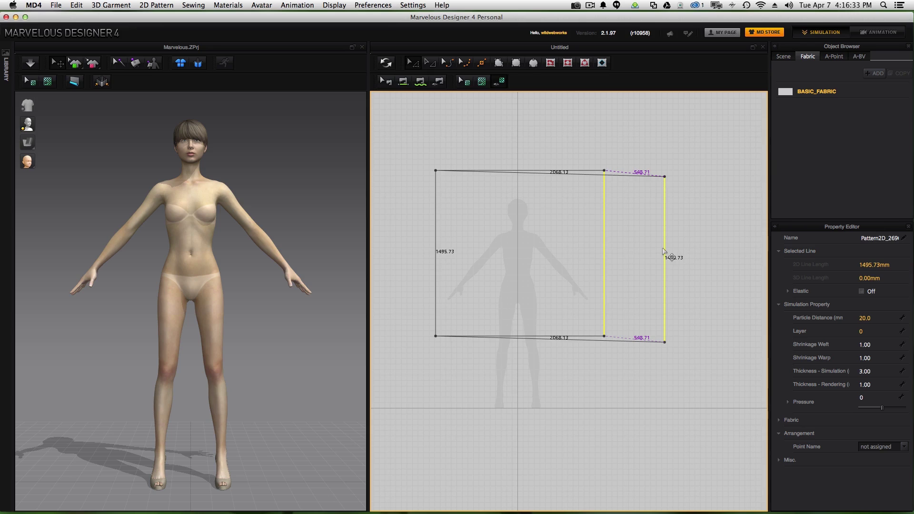
left_click_drag(663, 248, 663, 254)
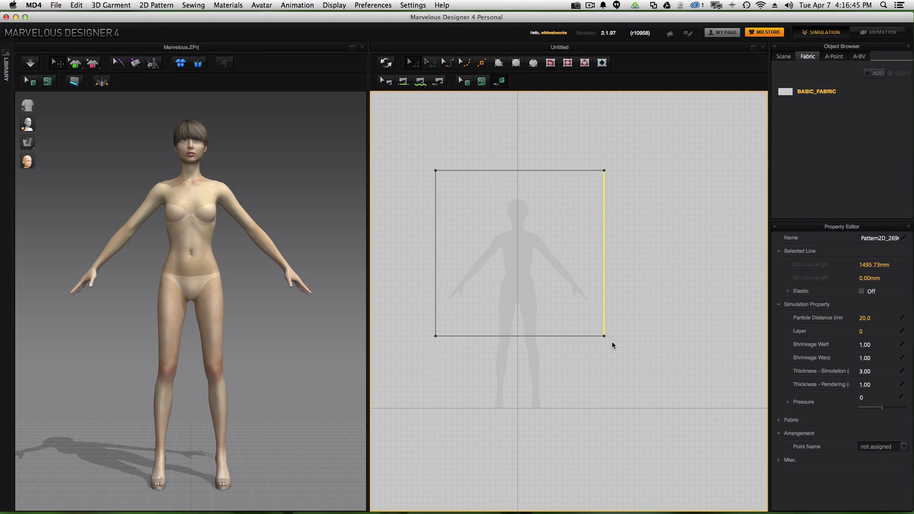
Step: Try pulling the rectangle's lower right corner point down and outward, and undo the move
left_click(605, 336)
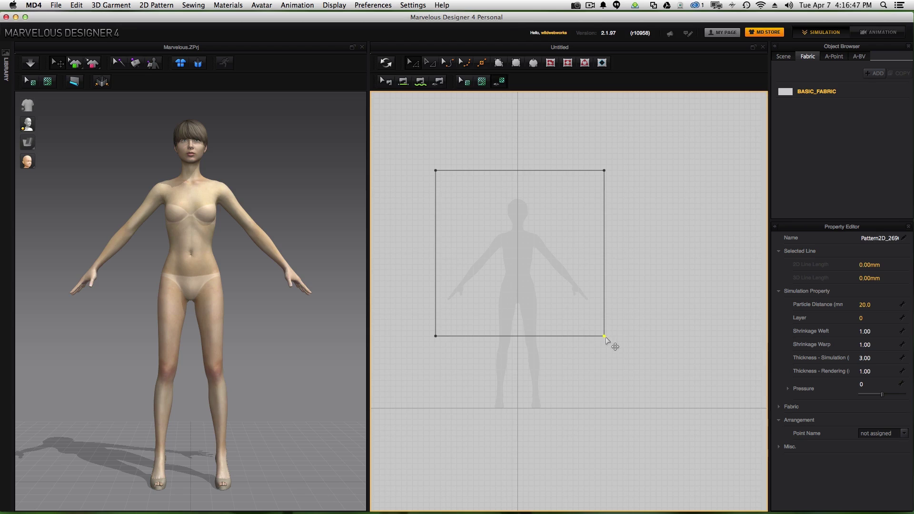
left_click_drag(605, 337, 647, 365)
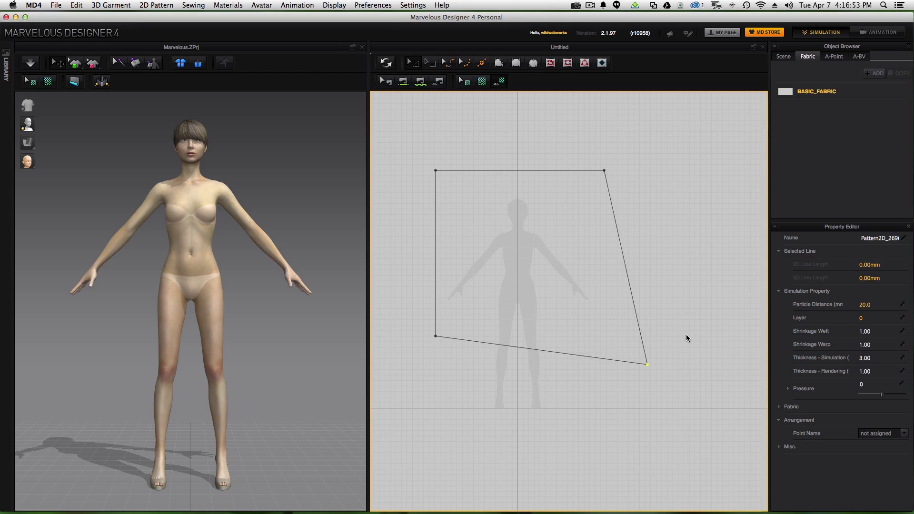
key("super+z")
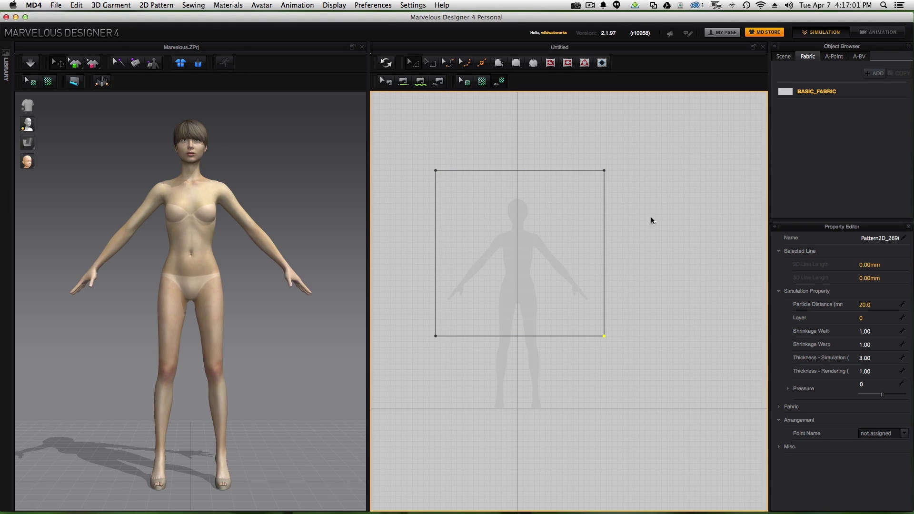
Step: Turn on Show Line Length for the patterns in the 2D pattern window
right_click(636, 182)
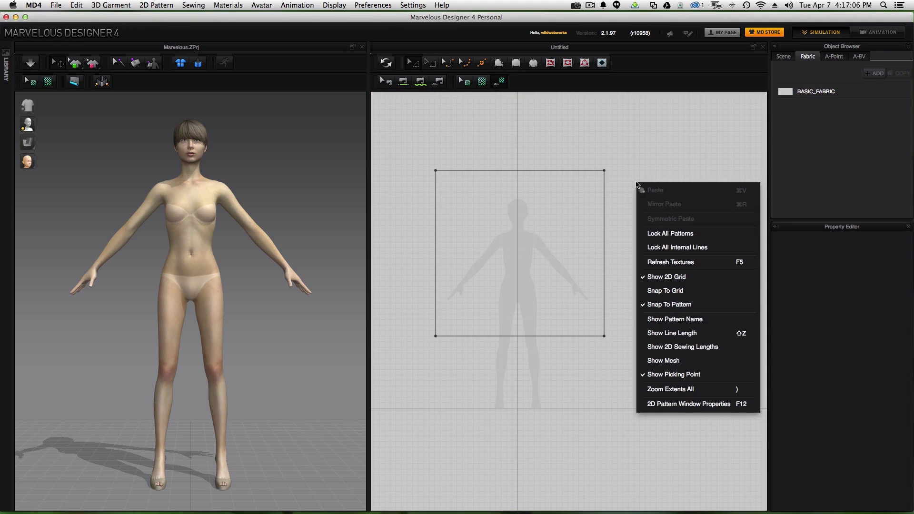
left_click(650, 333)
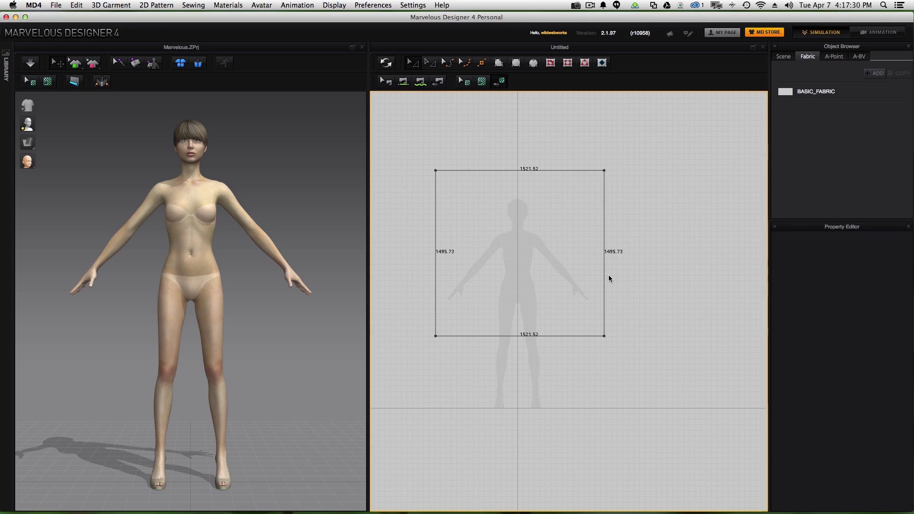
Step: Try moving the rectangle's right edge outward by about 125 mm, with and without alignment to the guide lines, and undo the move
left_click(603, 274)
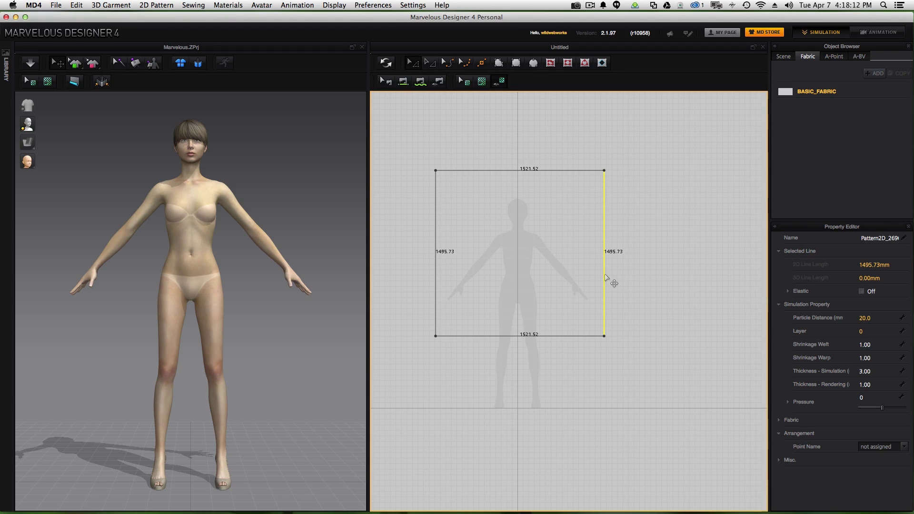
left_click_drag(605, 275, 618, 273)
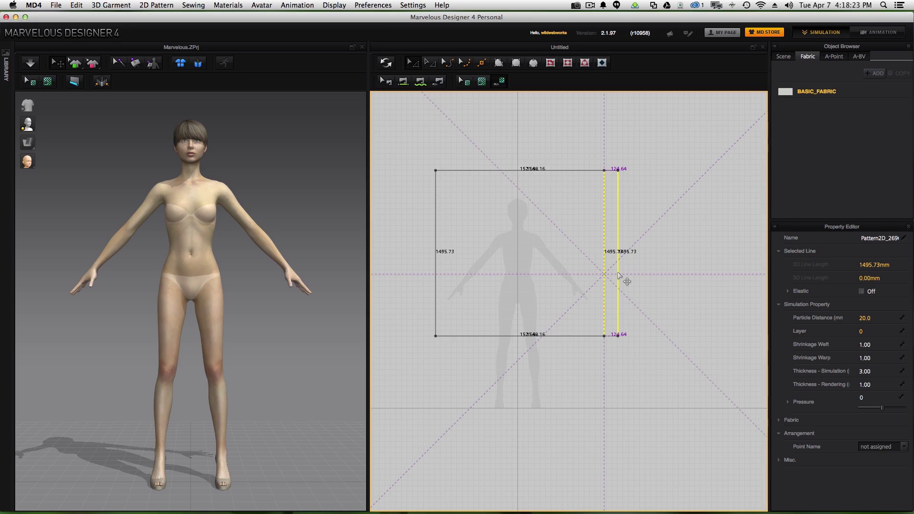
left_click_drag(618, 275, 618, 275)
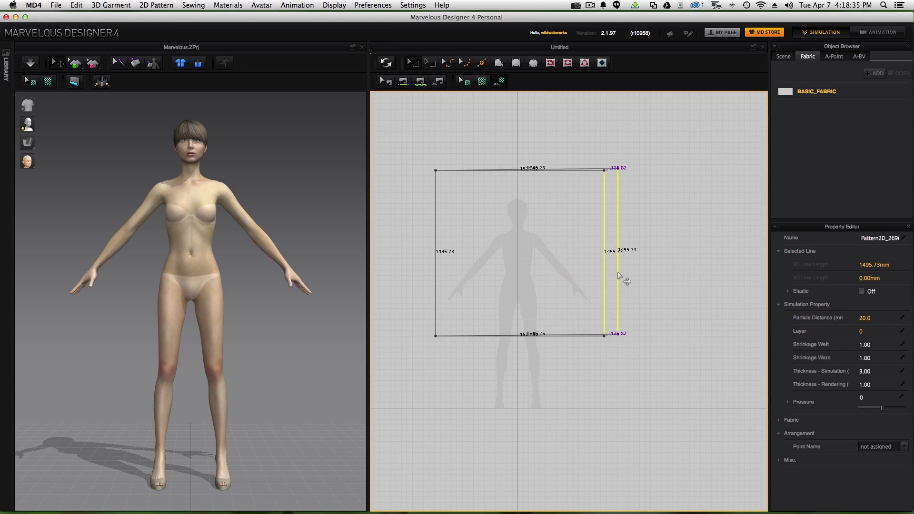
left_click_drag(622, 261, 619, 275)
key("super+z")
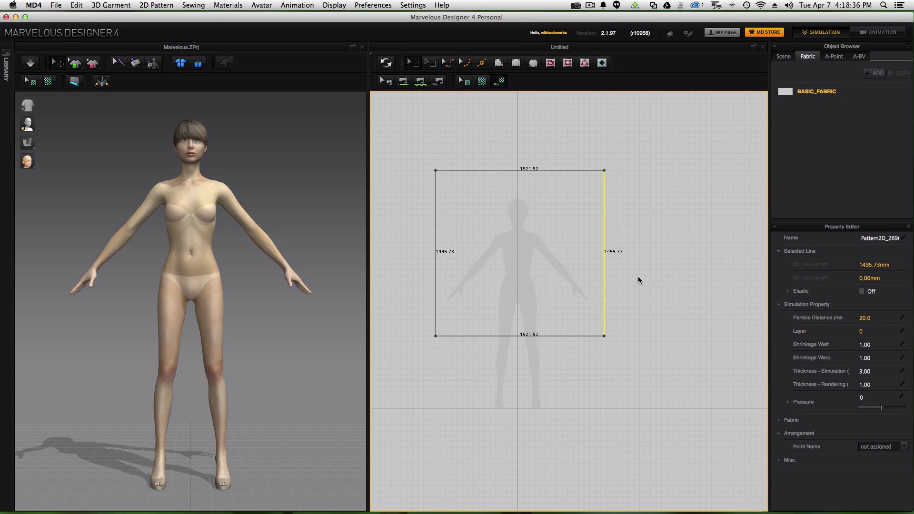
Step: Move the rectangle's lower right corner point horizontally outward so the bottom edge is about 1688 mm long
mouse_move(605, 336)
left_mouse_down()
mouse_move(620, 364)
mouse_move(629, 338)
mouse_move(671, 339)
mouse_move(614, 335)
mouse_move(669, 264)
mouse_move(617, 334)
mouse_move(691, 334)
mouse_move(622, 336)
left_mouse_up()
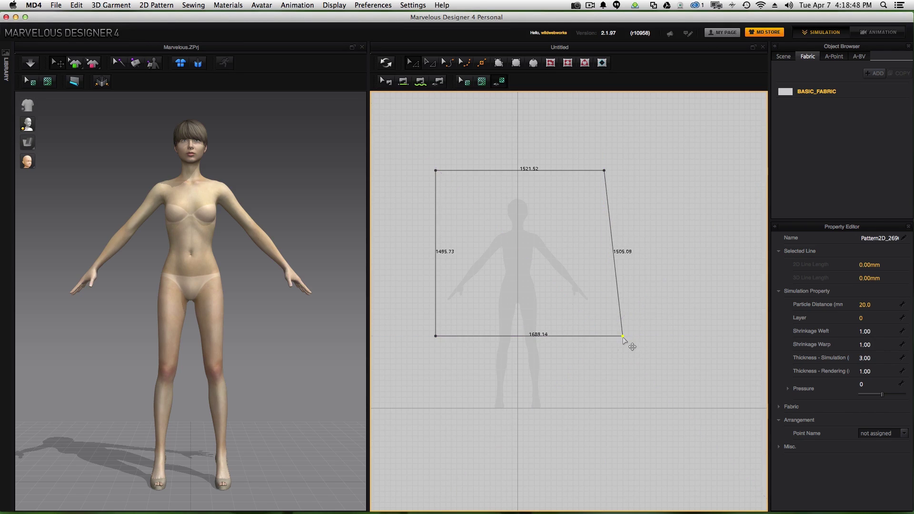
Step: Undo the last corner point move and synchronize the rectangular pattern into the 3D window
key("super+z")
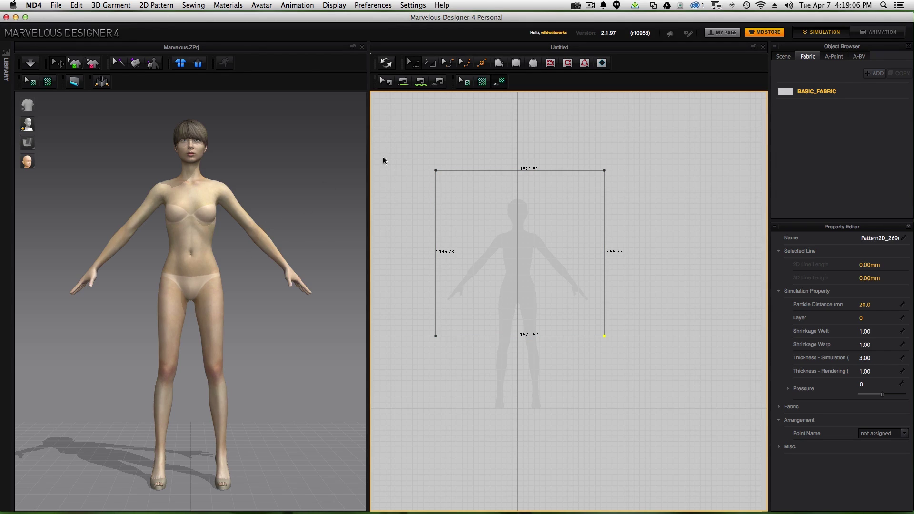
left_click(386, 64)
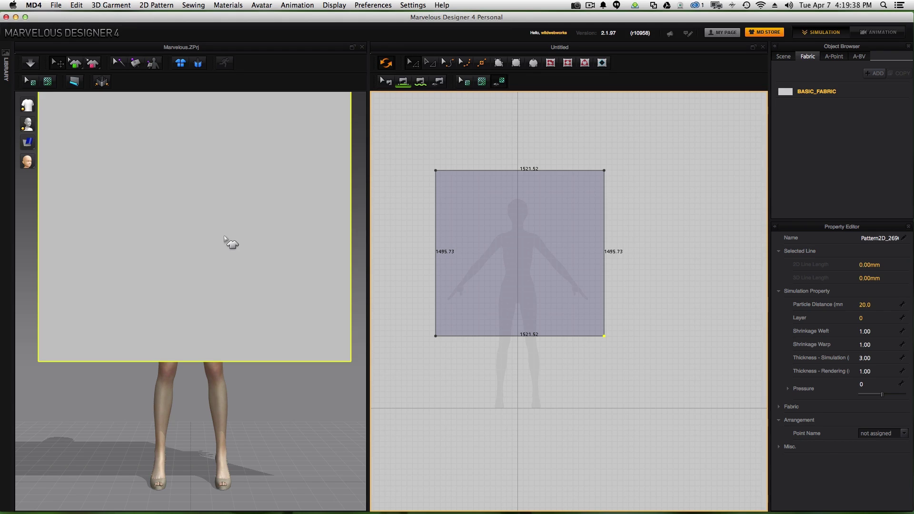
scroll(224, 236, "down", 5)
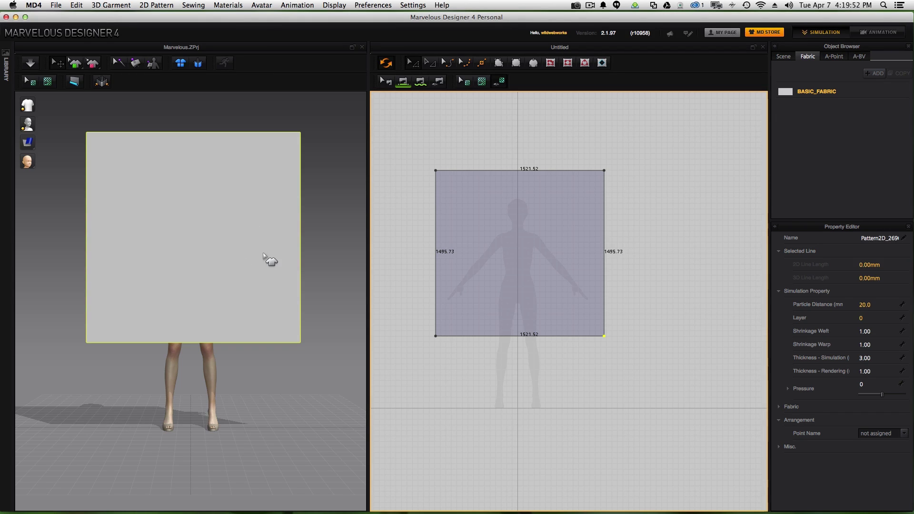
Step: Rotate the rectangular pattern to lie horizontally in 3D and raise it just above the avatar's head
left_click(236, 220)
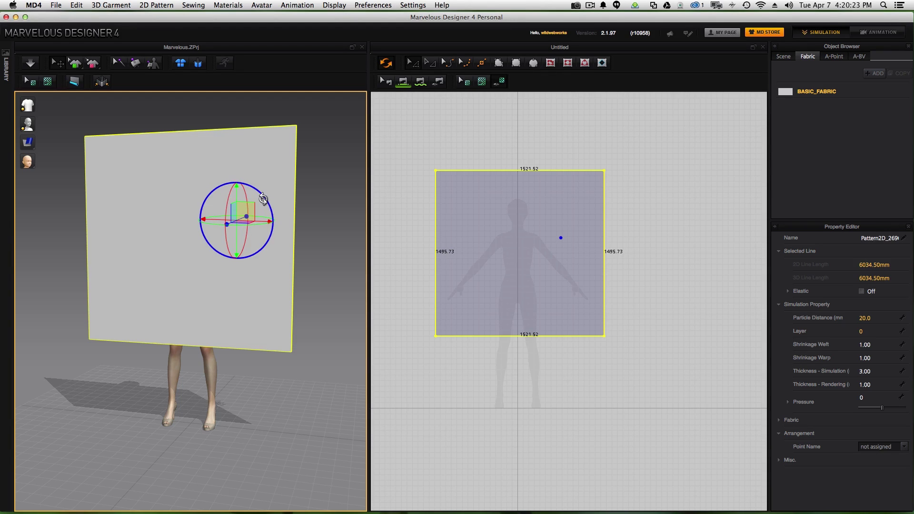
left_click(250, 227)
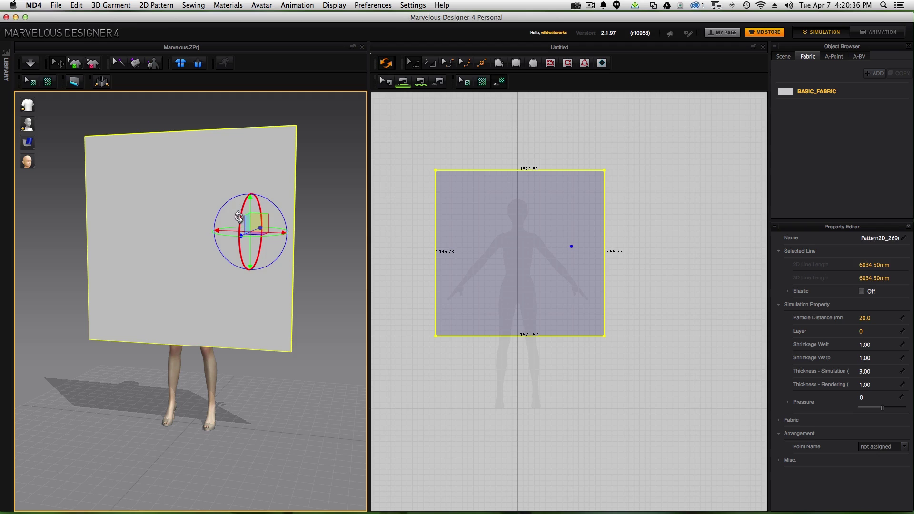
left_click_drag(238, 222, 247, 132)
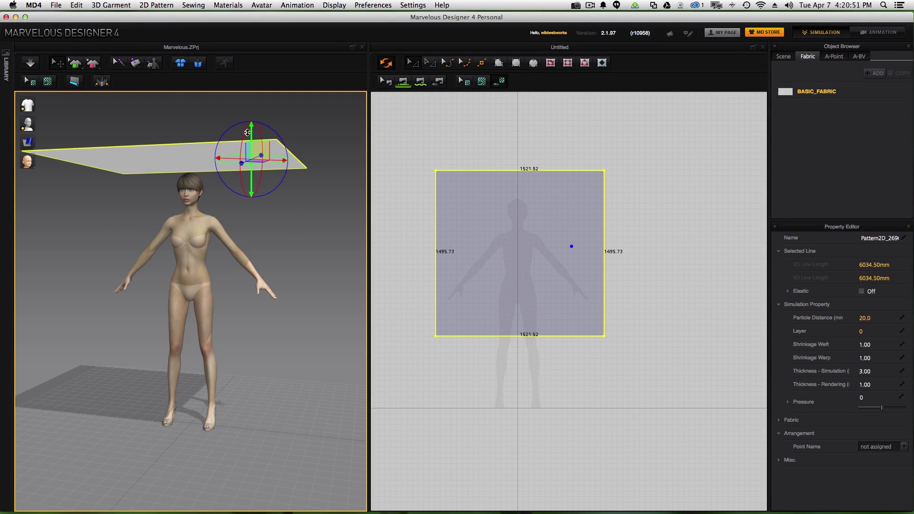
right_click_drag(241, 307, 270, 310)
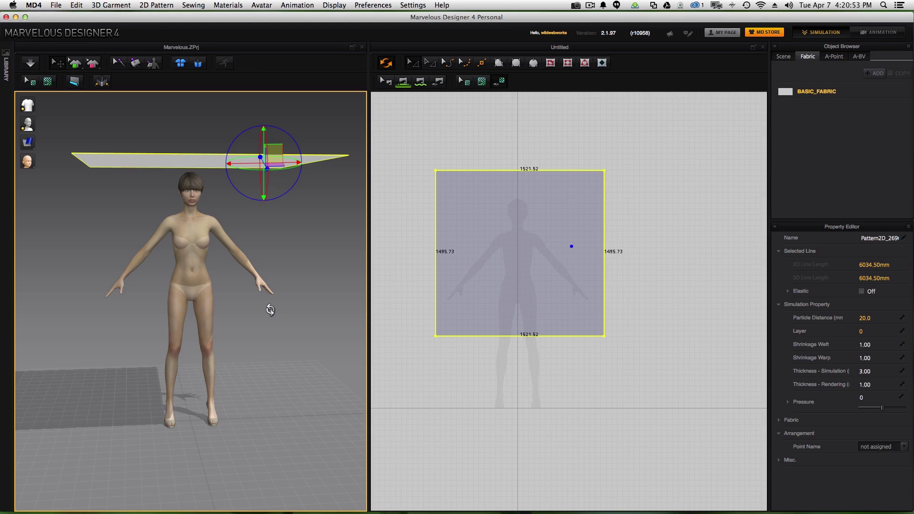
Step: Simulate the cloth falling over the avatar's head, stop the simulation and reset the 3D arrangement of all patterns
left_click(32, 66)
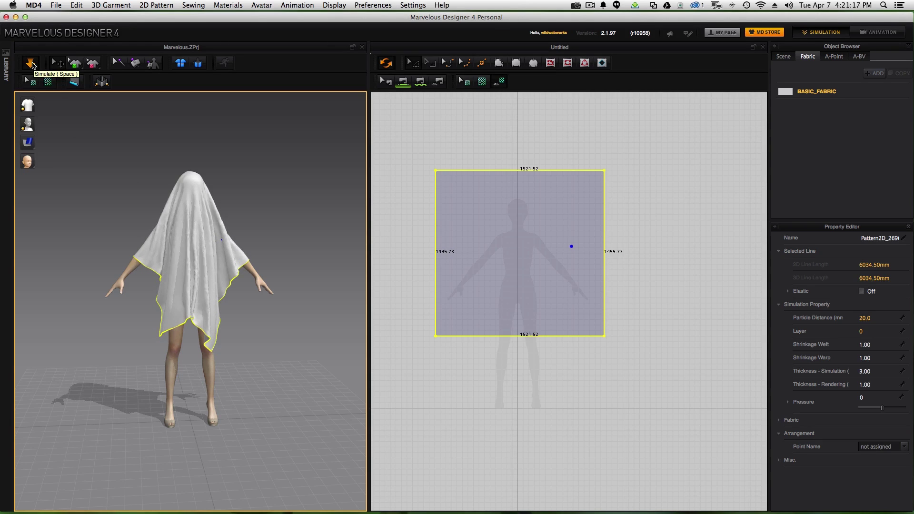
left_click(30, 63)
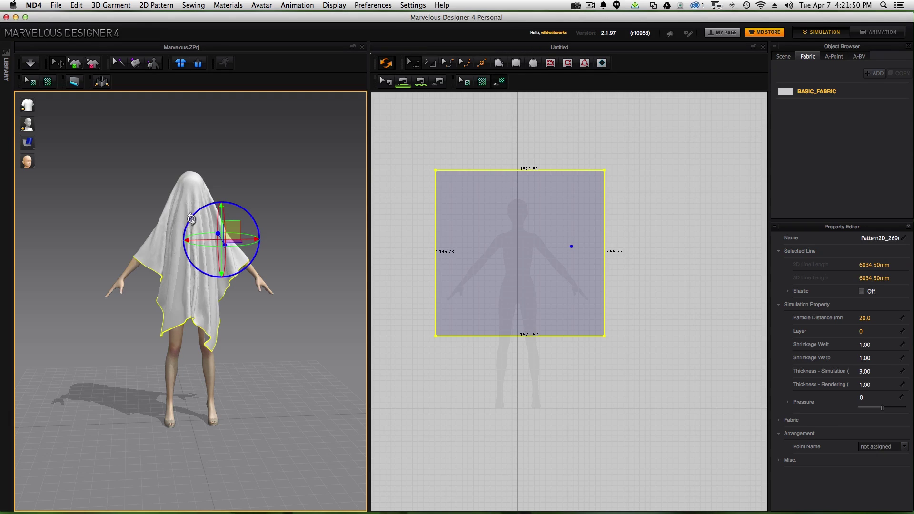
left_click(198, 64)
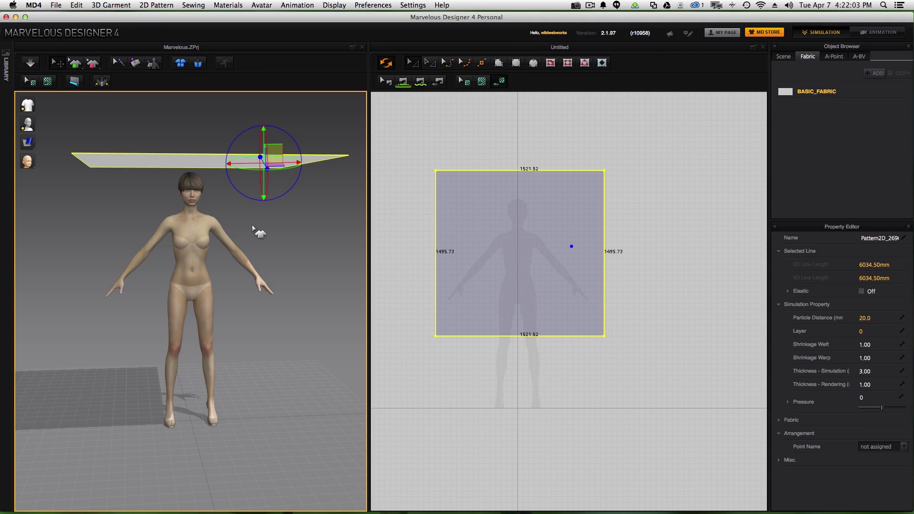
Step: Lower the horizontal pattern vertically in 3D to the height of the avatar's neck
right_click_drag(277, 229, 223, 229)
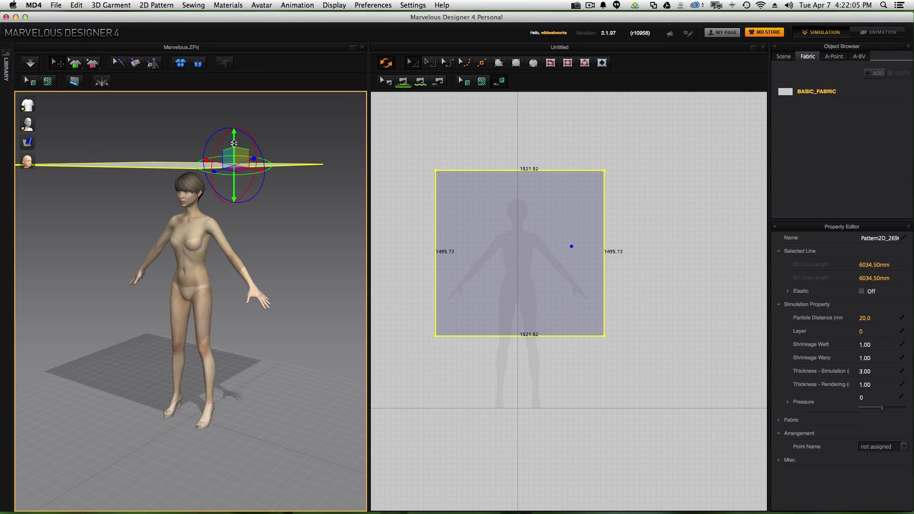
left_click_drag(234, 142, 233, 193)
right_click_drag(263, 285, 310, 279)
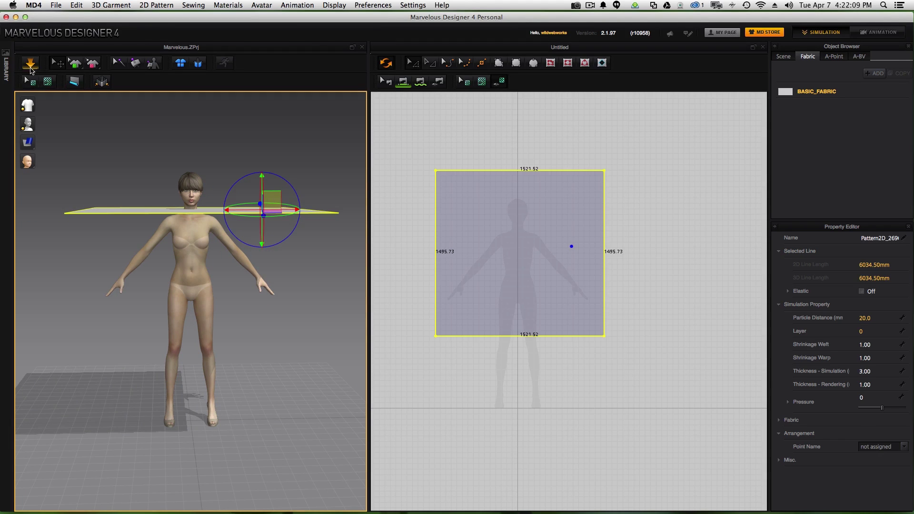
Step: Simulate the cloth draping from the avatar's shoulders and stop the simulation
left_click(31, 66)
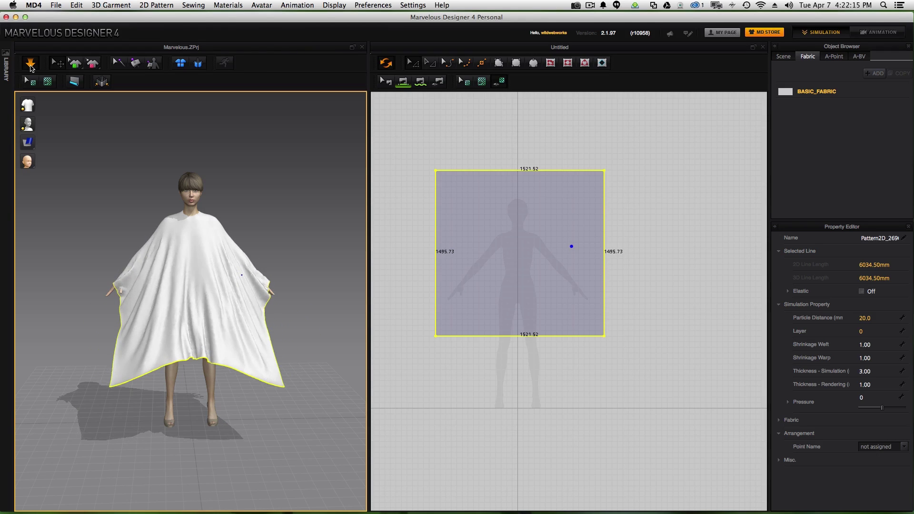
left_click(30, 64)
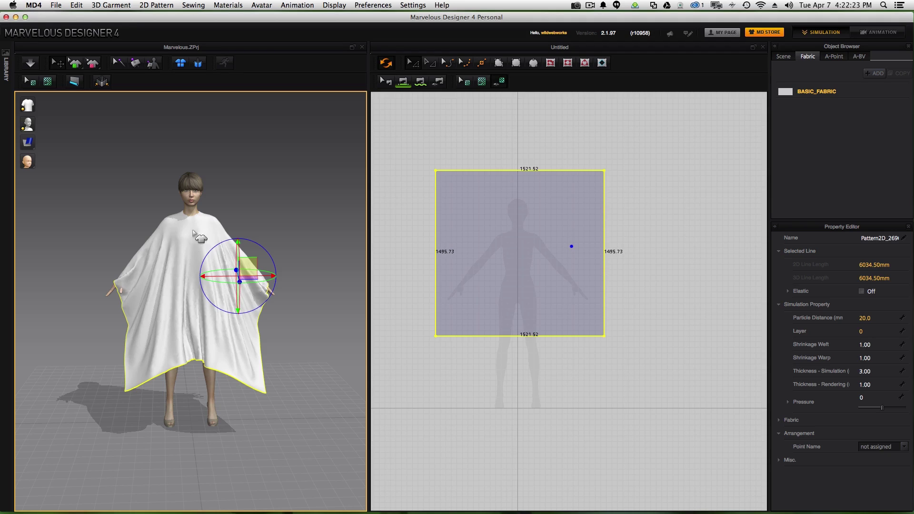
scroll(195, 248, "down", 2)
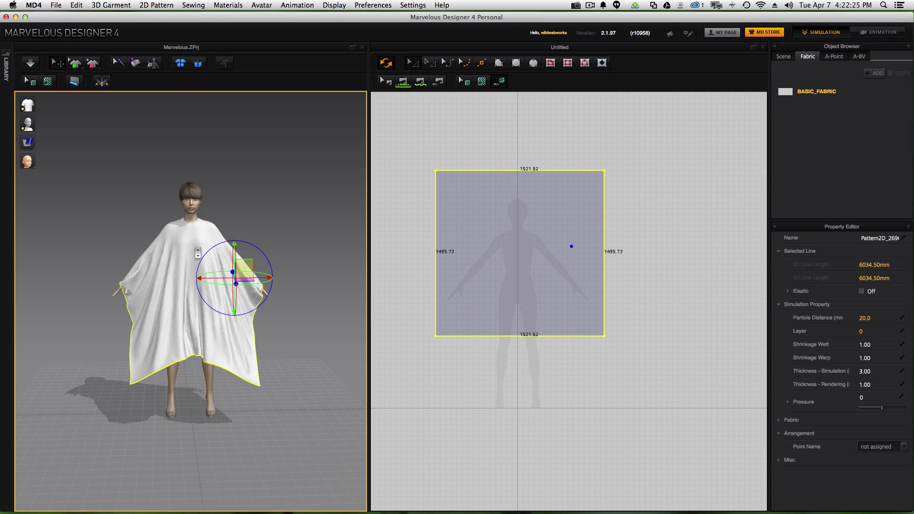
scroll(198, 253, "up", 4)
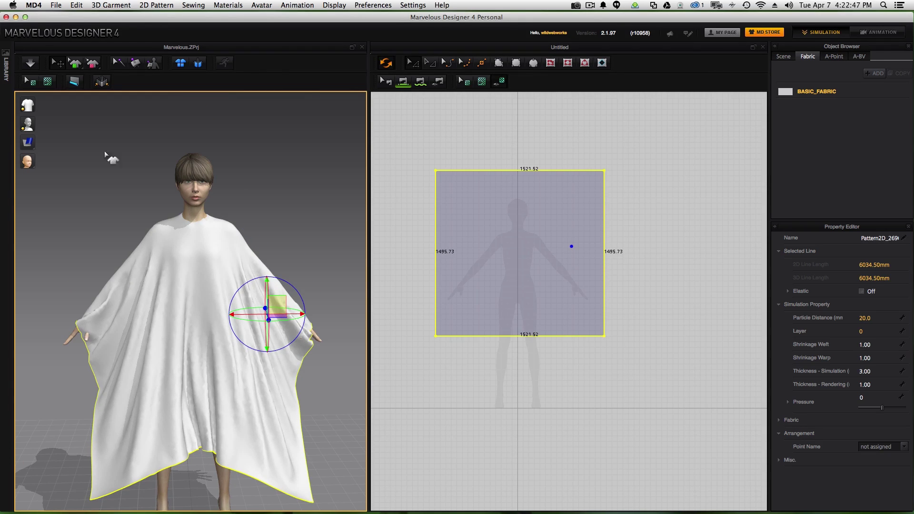
Step: Hide the avatar and examine the draped cloth from above and from the front
mouse_move(27, 123)
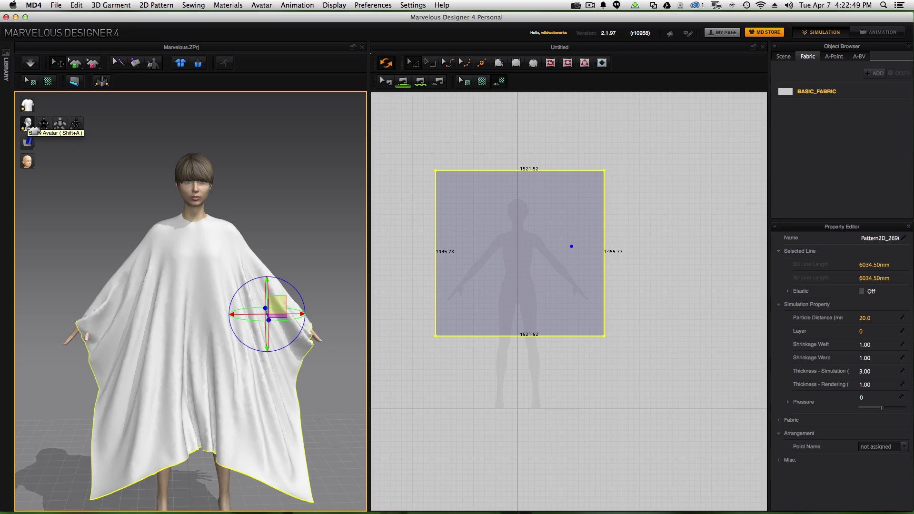
left_click(27, 124)
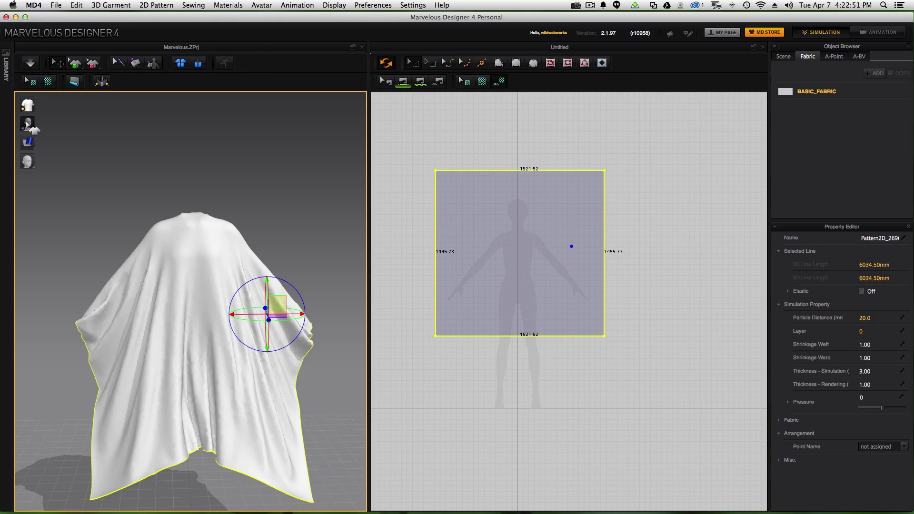
right_click_drag(241, 226, 237, 267)
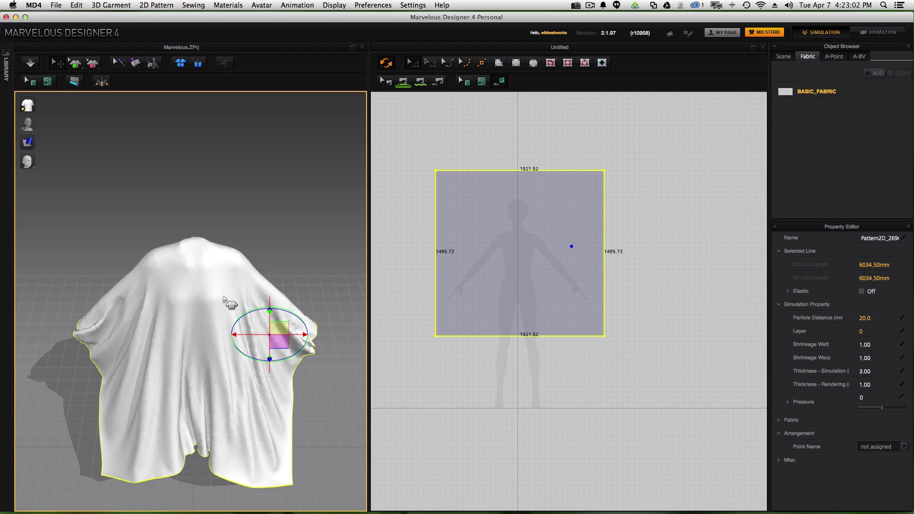
right_click_drag(222, 297, 222, 257)
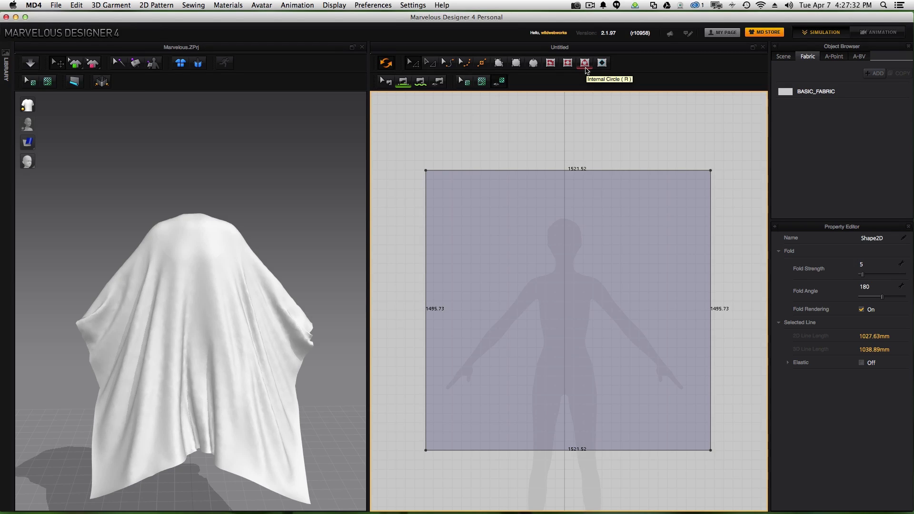
Step: Draw an internal circle with a circumference of about 511 mm in the pattern beside the avatar silhouette's neck
left_click(585, 66)
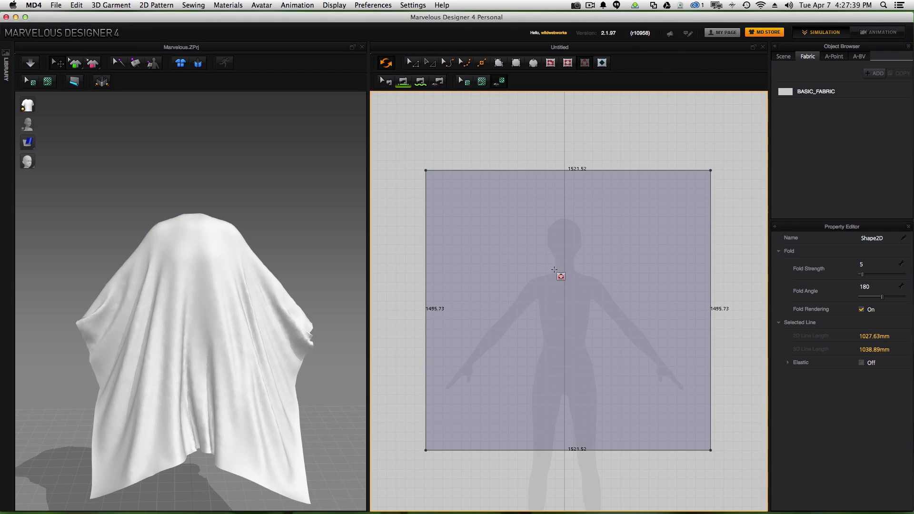
left_click_drag(551, 267, 567, 269)
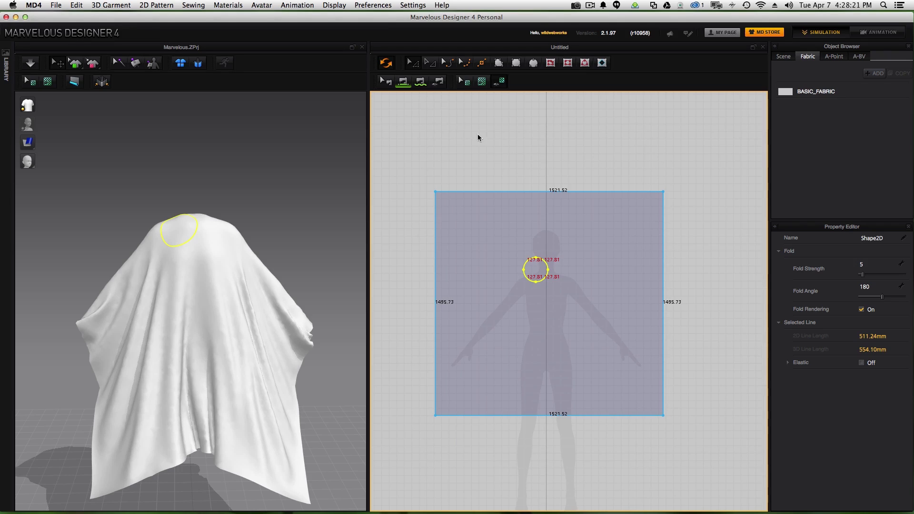
left_click(412, 63)
left_click(564, 174)
Step: Move the internal circle onto the neck of the avatar silhouette, centered on the vertical axis and slightly raised
scroll(565, 174, "up", 5)
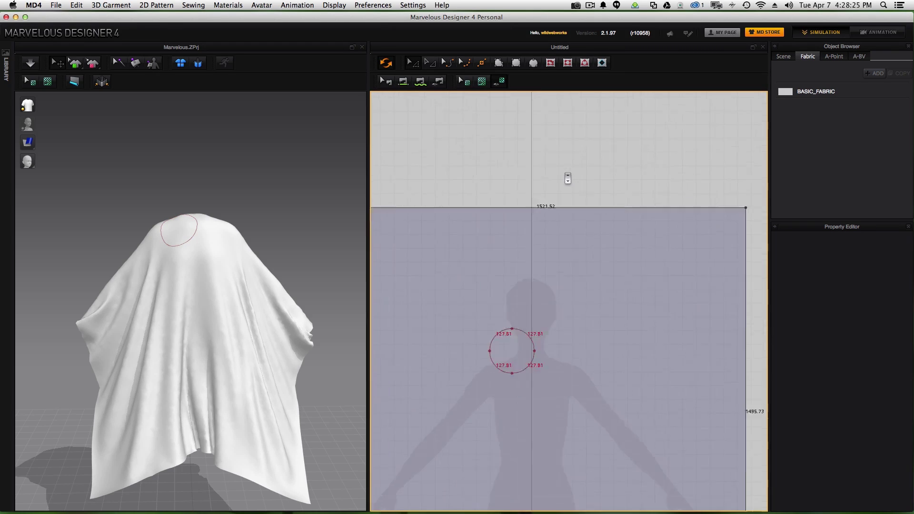
middle_click_drag(538, 345, 562, 202)
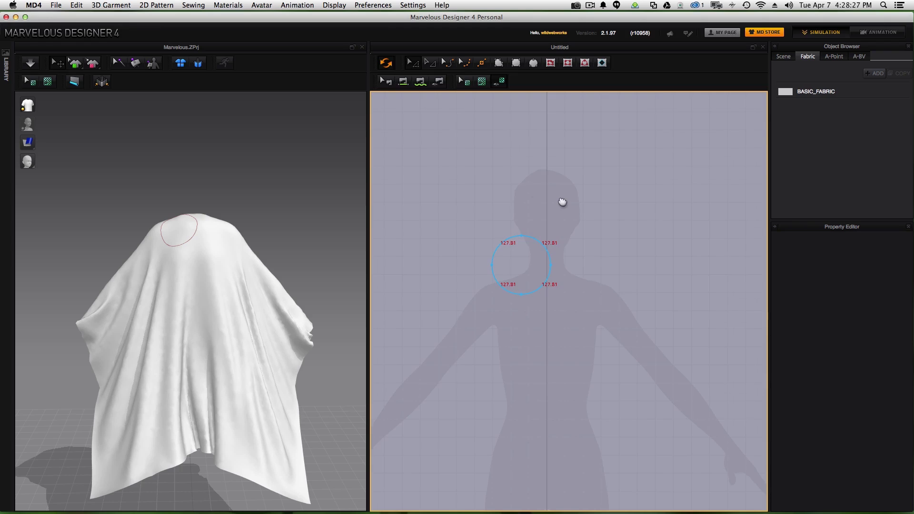
scroll(558, 199, "up", 3)
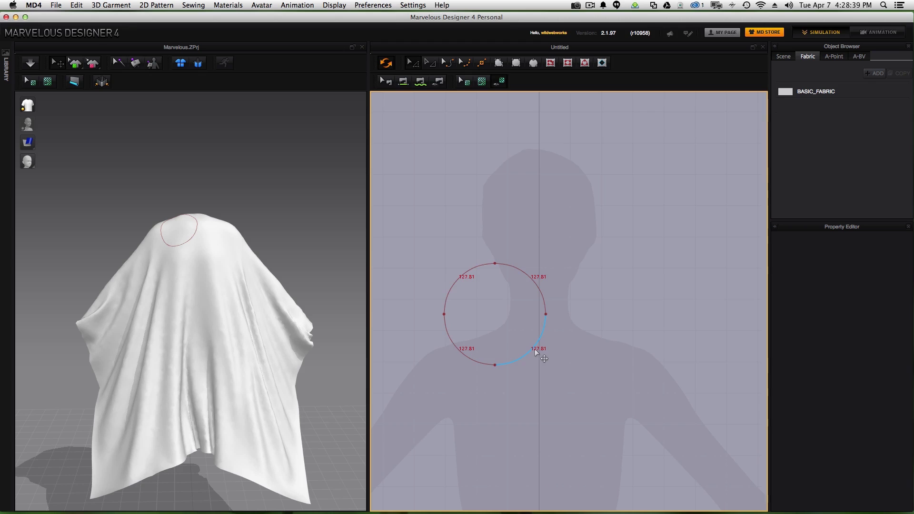
left_click(496, 307)
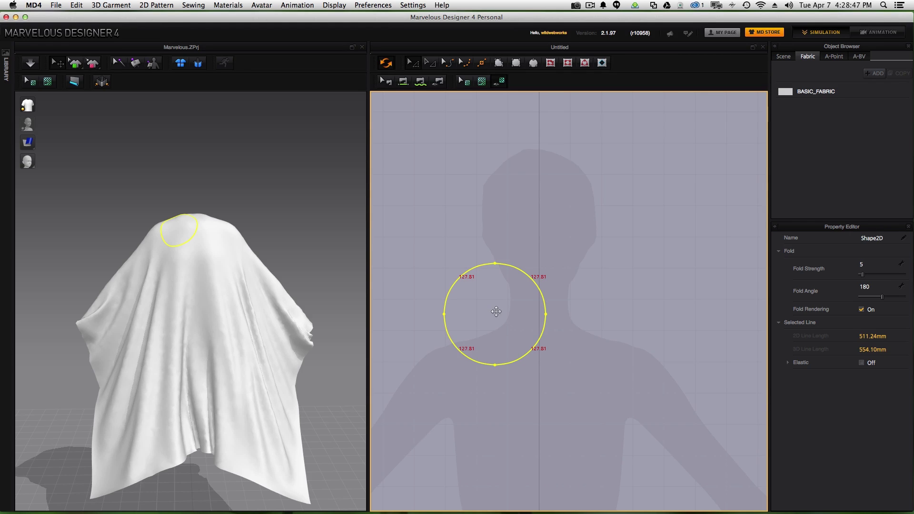
left_click_drag(496, 308, 536, 297)
right_click_drag(257, 287, 262, 351)
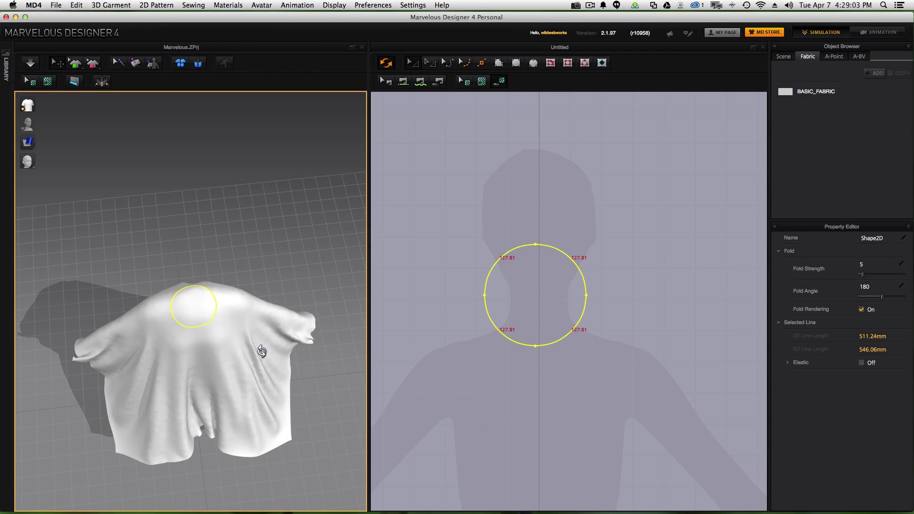
left_click(539, 292)
left_click_drag(539, 292, 540, 287)
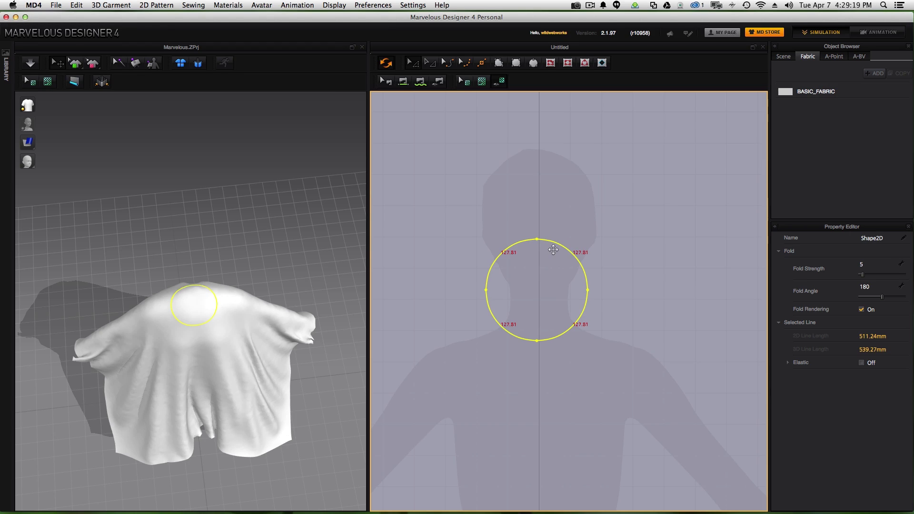
Step: Convert the internal circle to a hole for the neck opening and show the avatar again
right_click(553, 252)
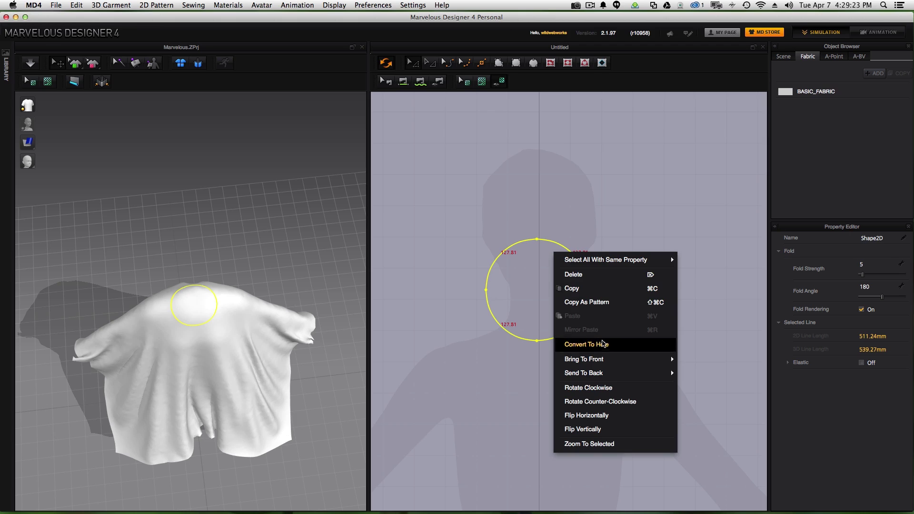
left_click(602, 344)
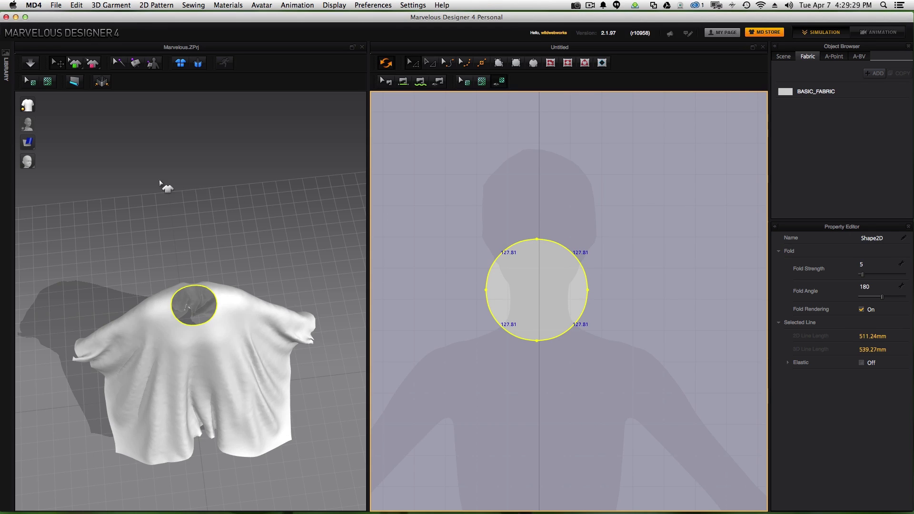
left_click(28, 125)
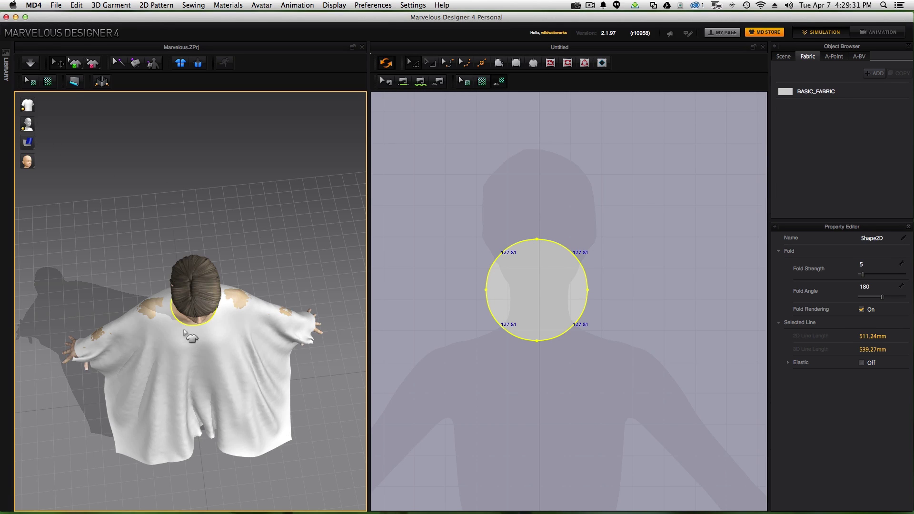
right_click_drag(192, 337, 187, 266)
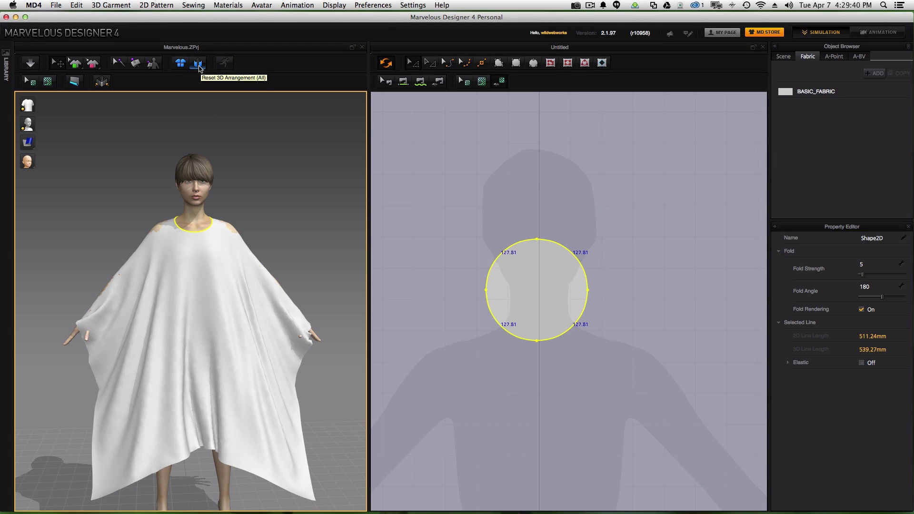
Step: Reset the 3D arrangement of all patterns and simulate the cloth with its neck hole on the avatar
left_click(198, 65)
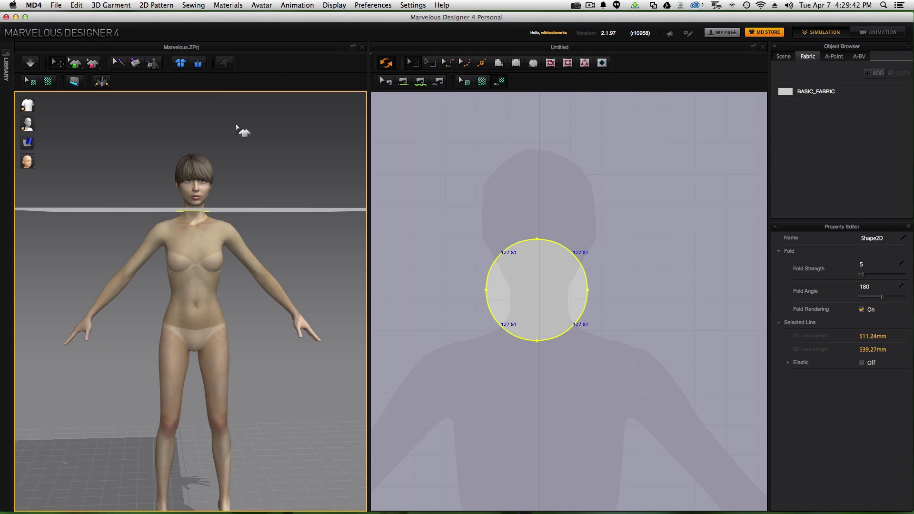
right_click_drag(234, 261, 264, 258)
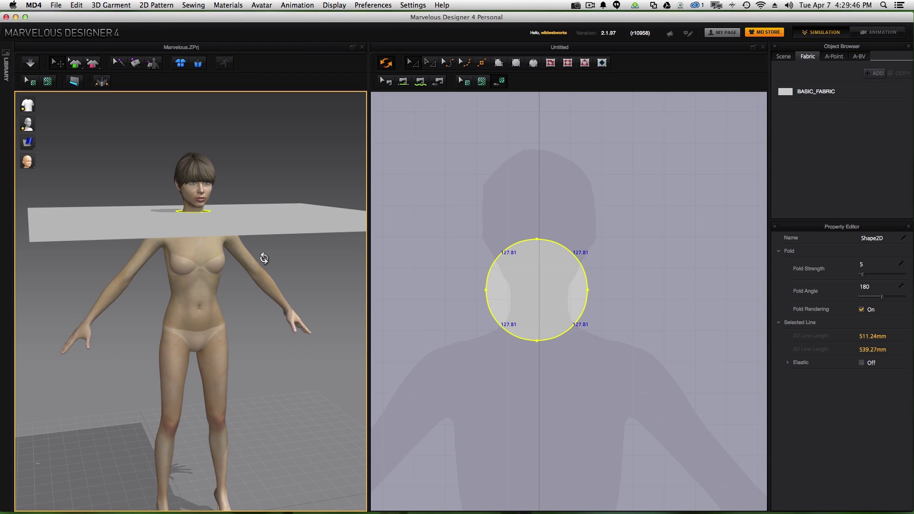
left_click(30, 62)
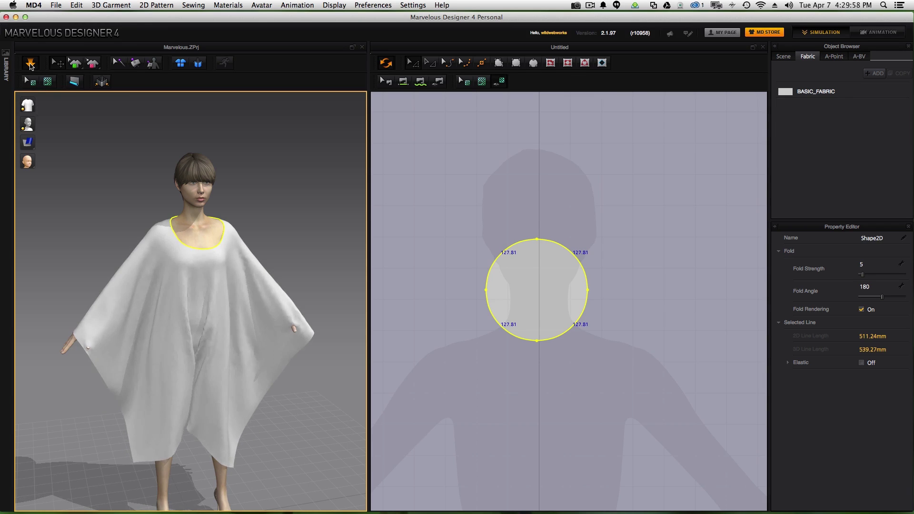
Step: Stop the simulation, scale the neck hole down to a circumference of about 334 mm, and move it back onto the avatar silhouette's neck
left_click(30, 64)
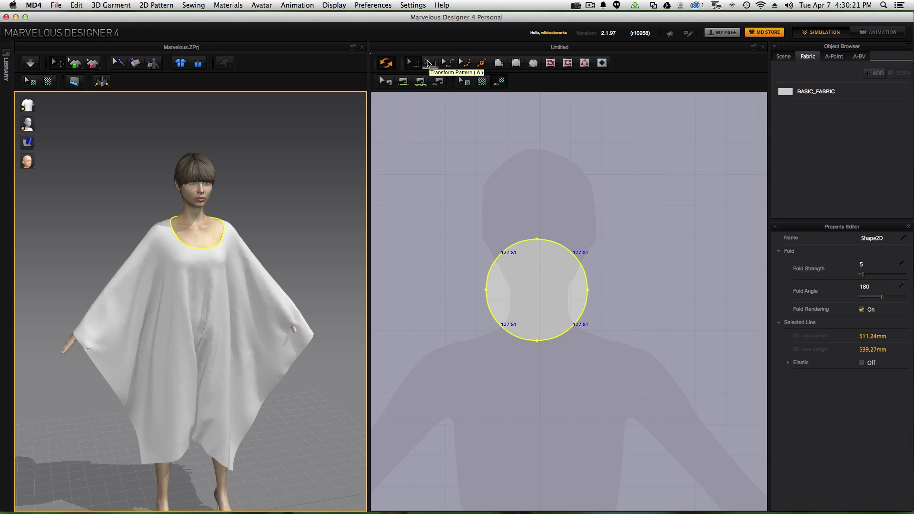
left_click(428, 63)
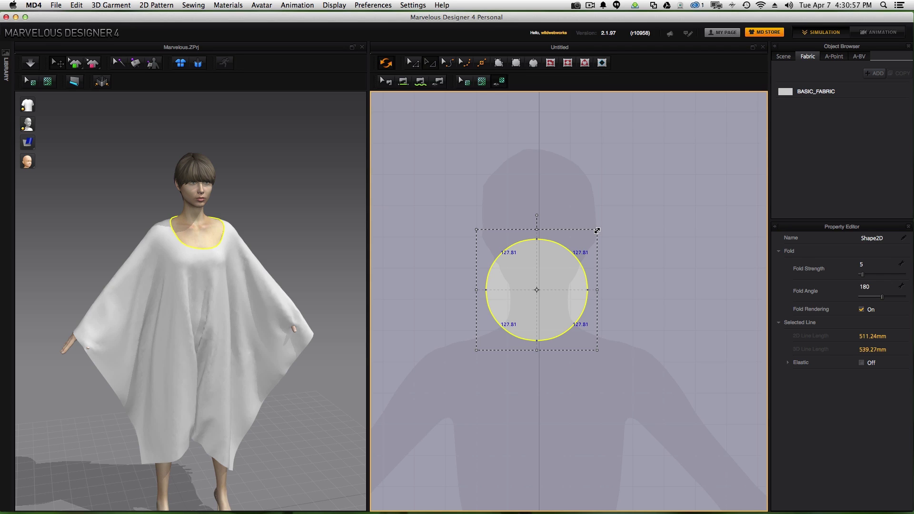
left_click_drag(598, 231, 554, 265)
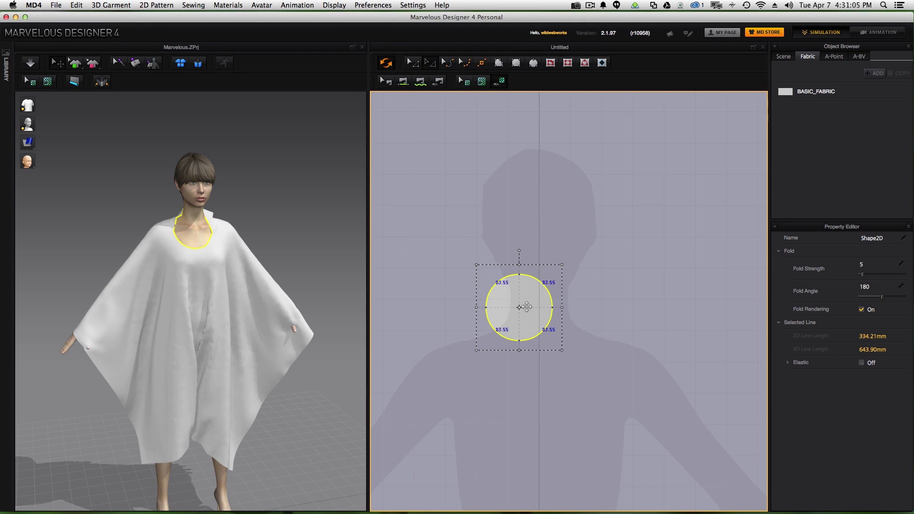
left_click_drag(528, 306, 538, 290)
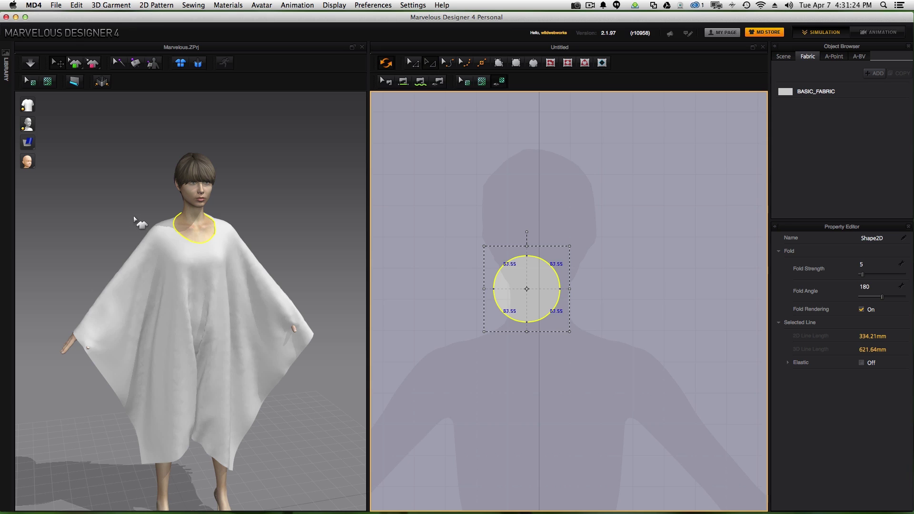
Step: Simulate the poncho with the smaller neck hole, stop the simulation, and examine the drape from several angles
left_click(31, 65)
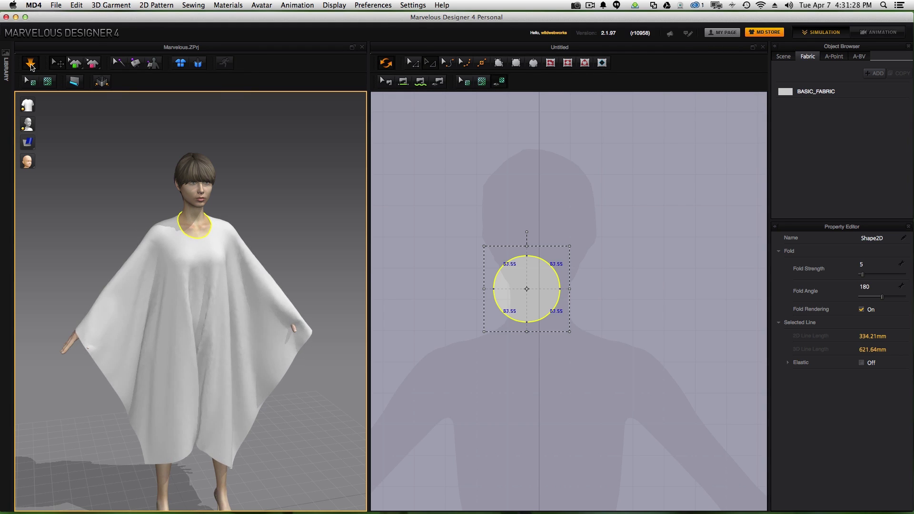
left_click(30, 64)
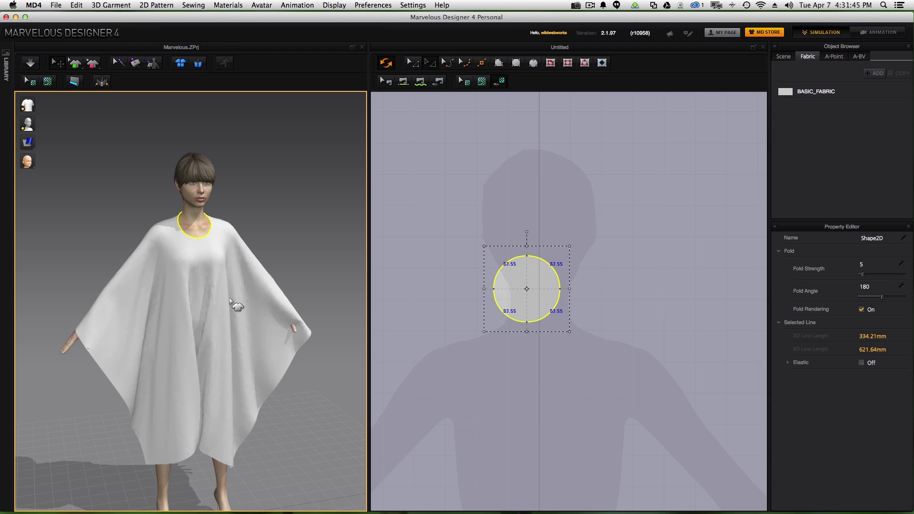
middle_click_drag(222, 287, 250, 258)
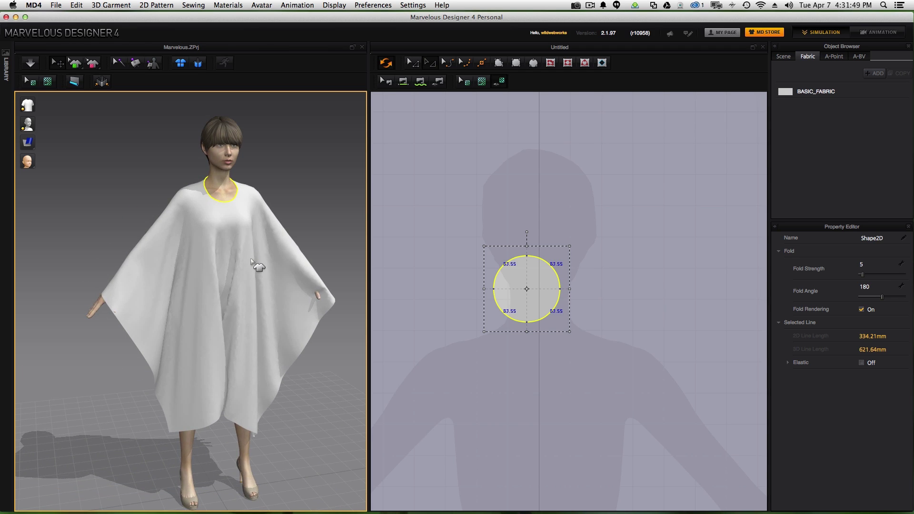
right_click_drag(252, 261, 229, 267)
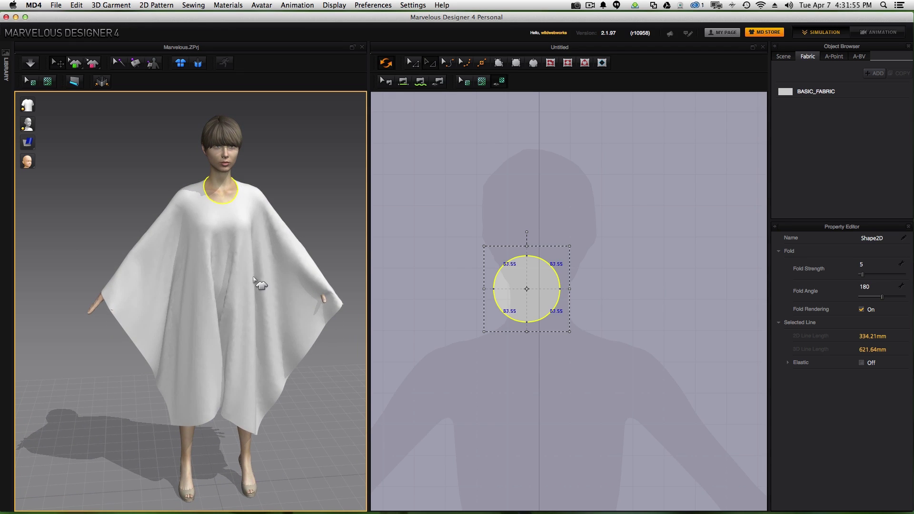
right_click_drag(254, 277, 175, 277)
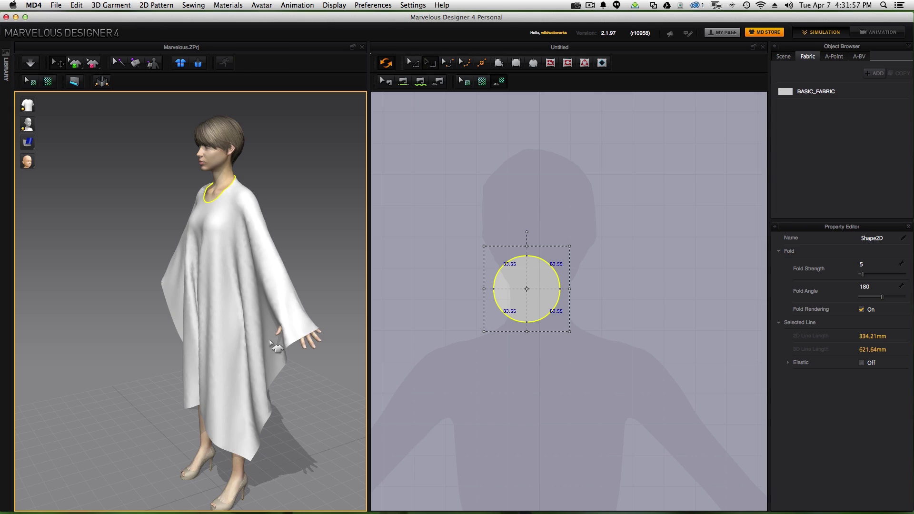
right_click_drag(269, 339, 302, 330)
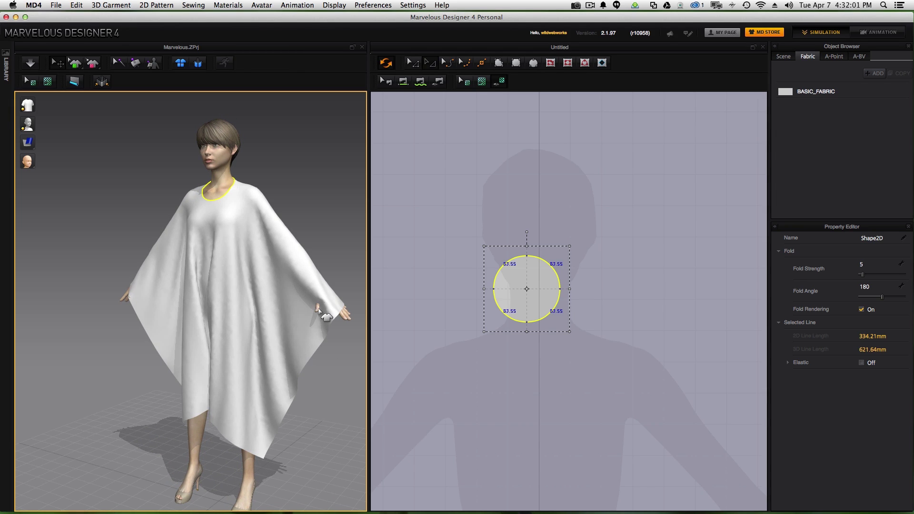
scroll(288, 317, "up", 3)
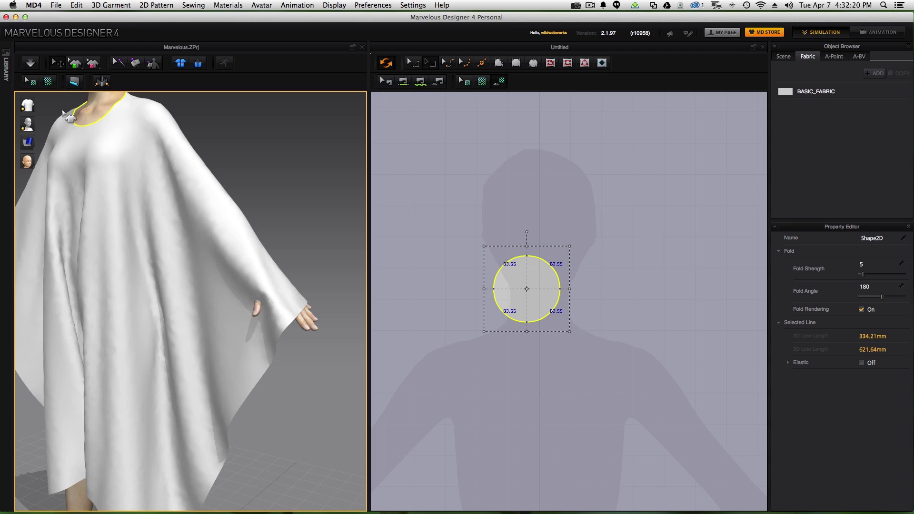
Step: Simulate again and pull the fabric around the avatar's left hand so the finger no longer pokes through, and stop the simulation
left_click(33, 64)
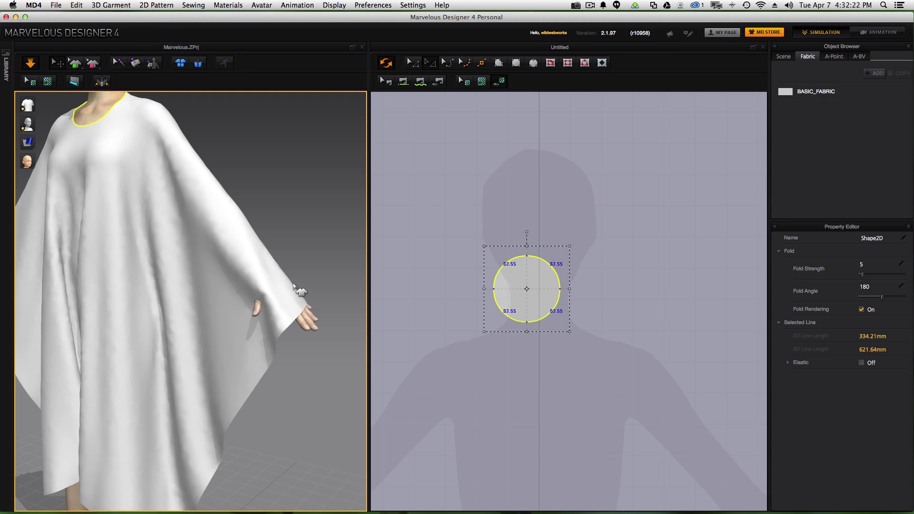
left_click_drag(287, 306, 262, 243)
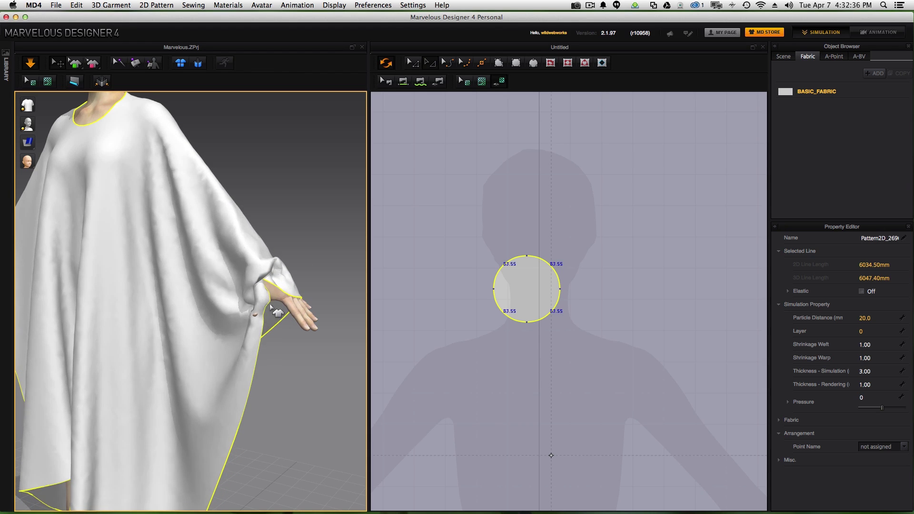
left_click_drag(260, 306, 211, 301)
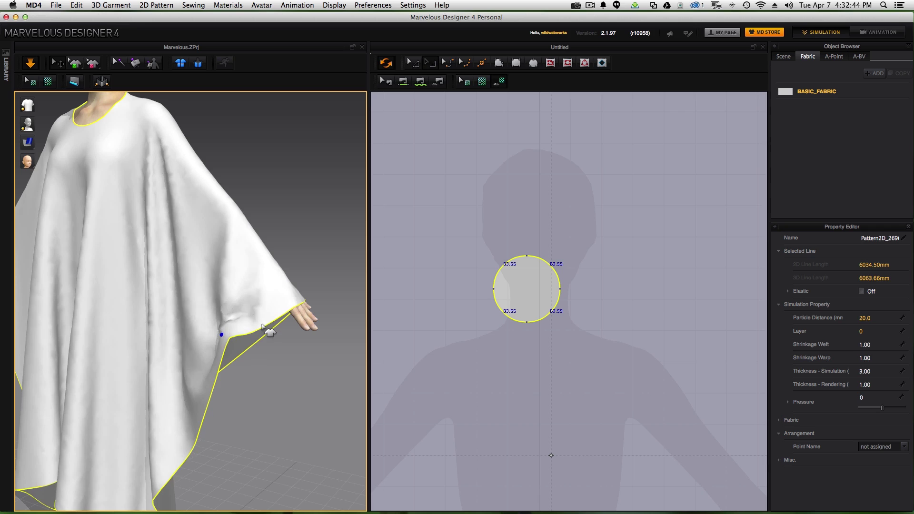
right_click_drag(270, 354, 409, 350)
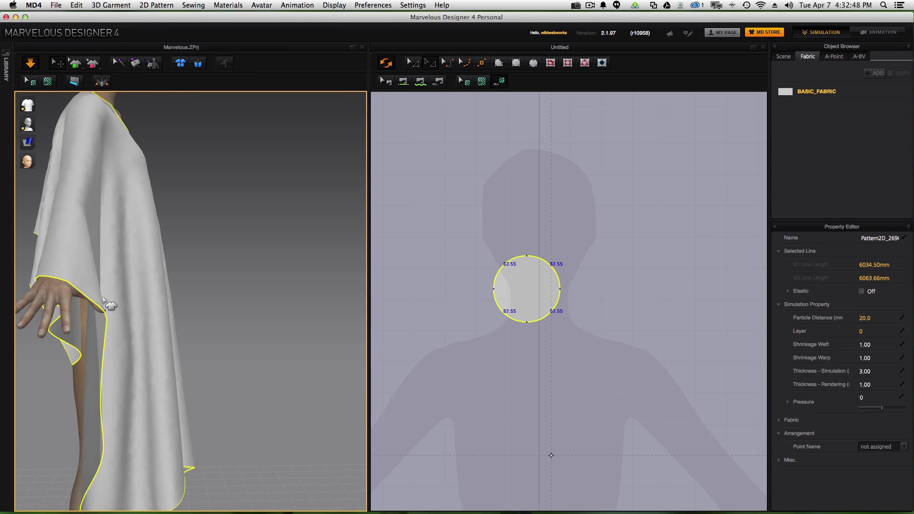
left_click_drag(100, 300, 125, 280)
right_click_drag(265, 343, 202, 346)
left_click_drag(249, 328, 229, 306)
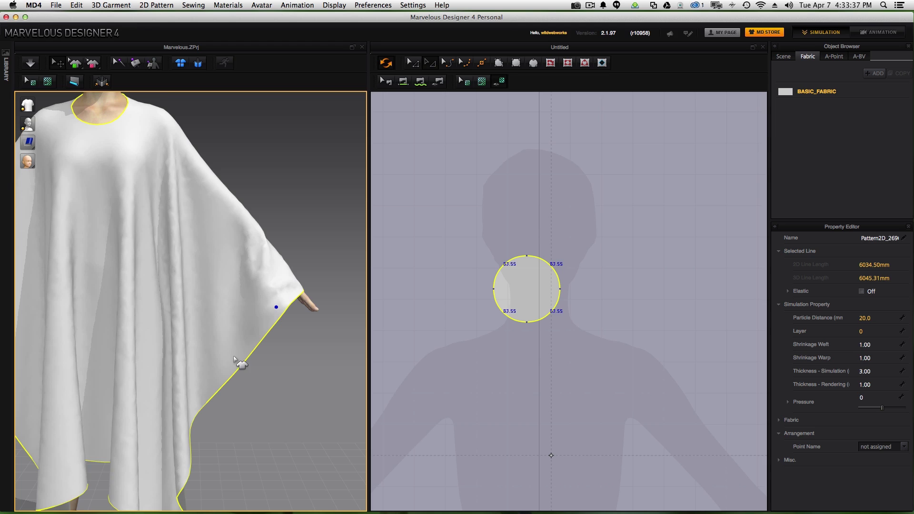
scroll(236, 361, "down", 5)
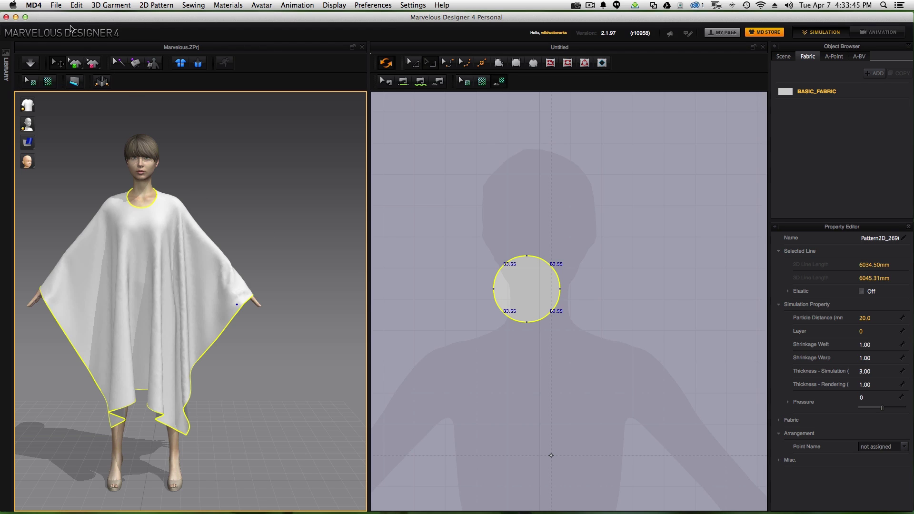
Step: Save the finished poncho as a garment file
left_click(57, 6)
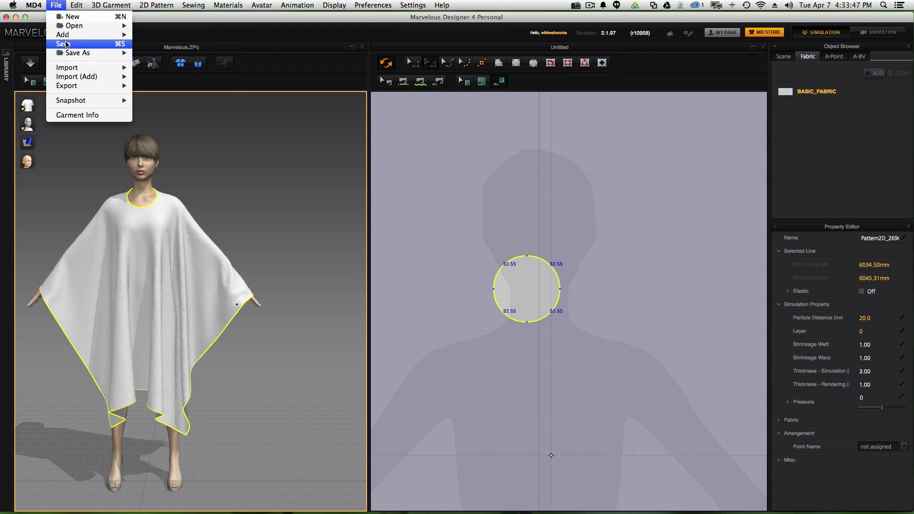
mouse_move(67, 53)
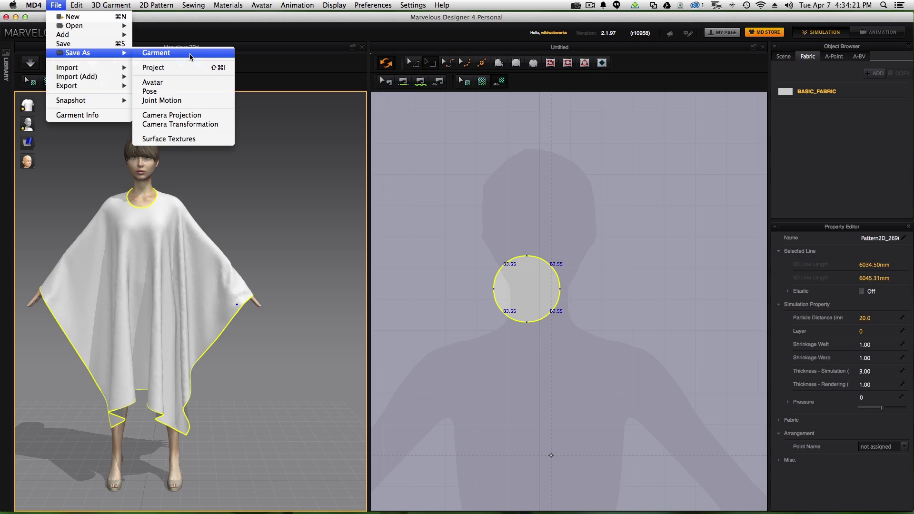
left_click(190, 53)
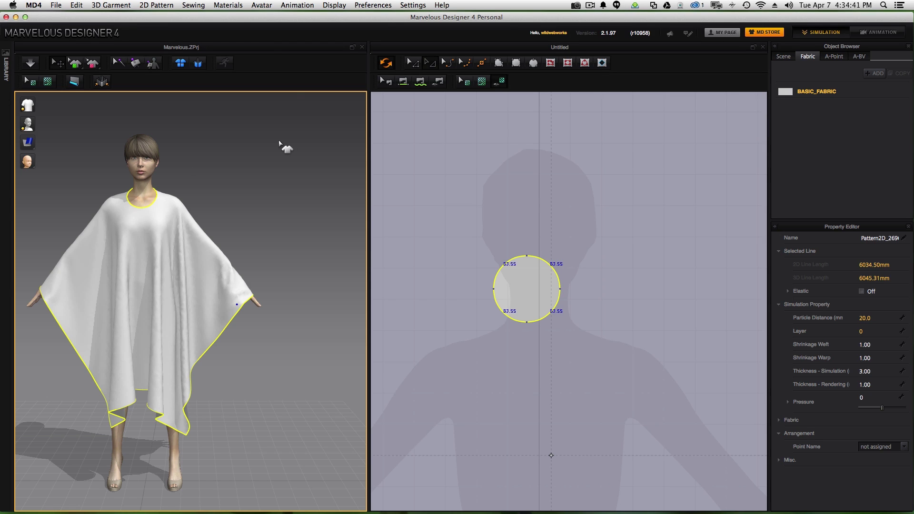
Step: Delete the square poncho pattern with its neck hole from the 2D pattern window
scroll(566, 243, "up", 5)
scroll(566, 242, "down", 15)
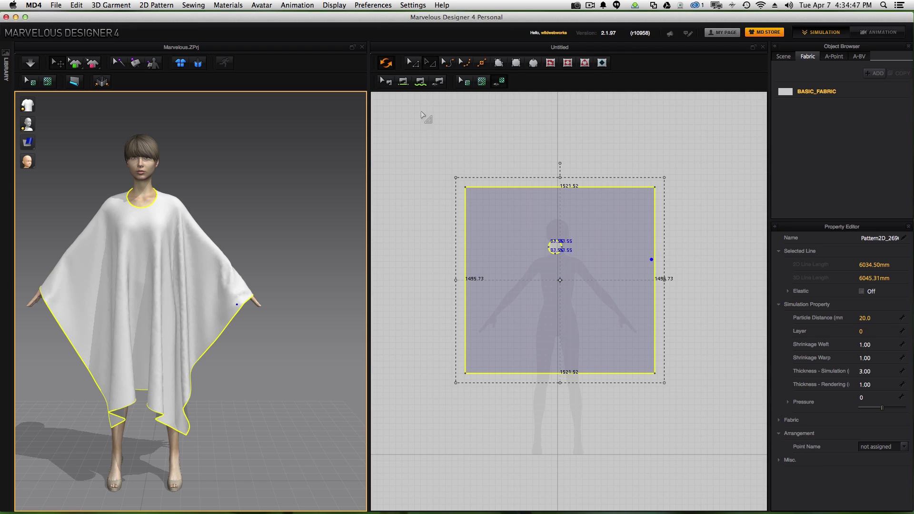
left_click(411, 63)
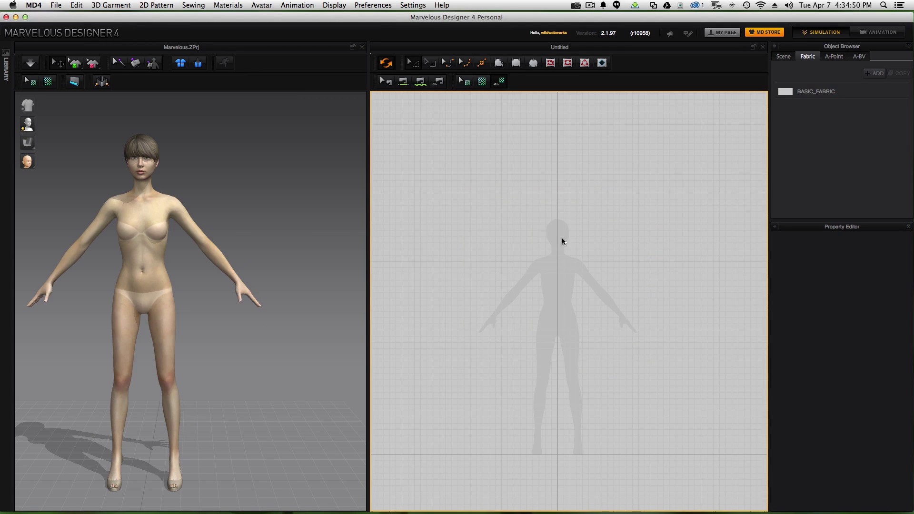
Step: Draw a closed six-sided half-bodice polygon along the vertical axis, with about a 357 mm center edge, 158 mm hem and 204 mm side
scroll(563, 239, "up", 5)
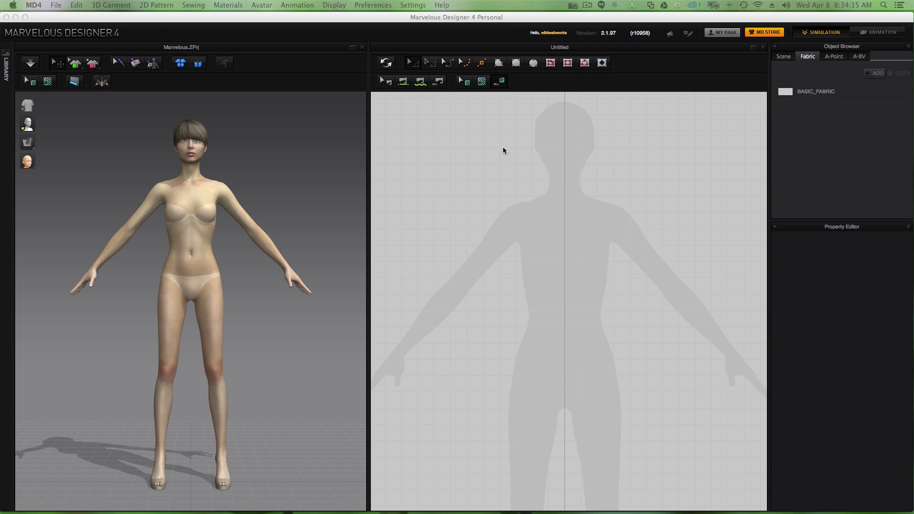
left_click(498, 63)
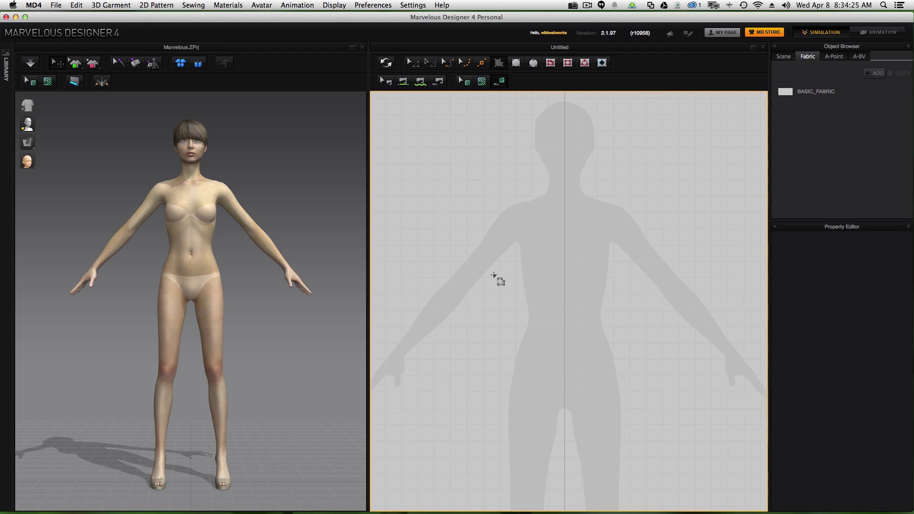
left_click(566, 204)
left_click(565, 326)
left_click(513, 325)
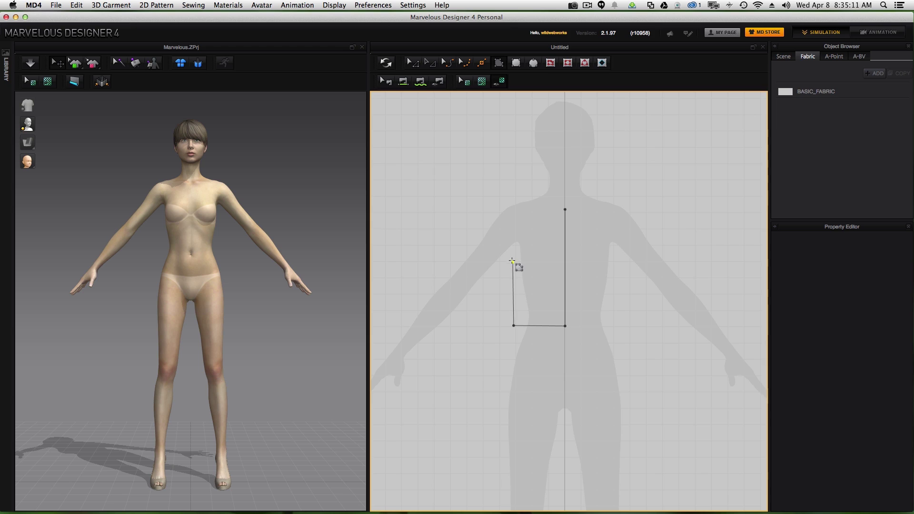
left_click(512, 259)
left_click(479, 213)
left_click(529, 188)
left_click(566, 210)
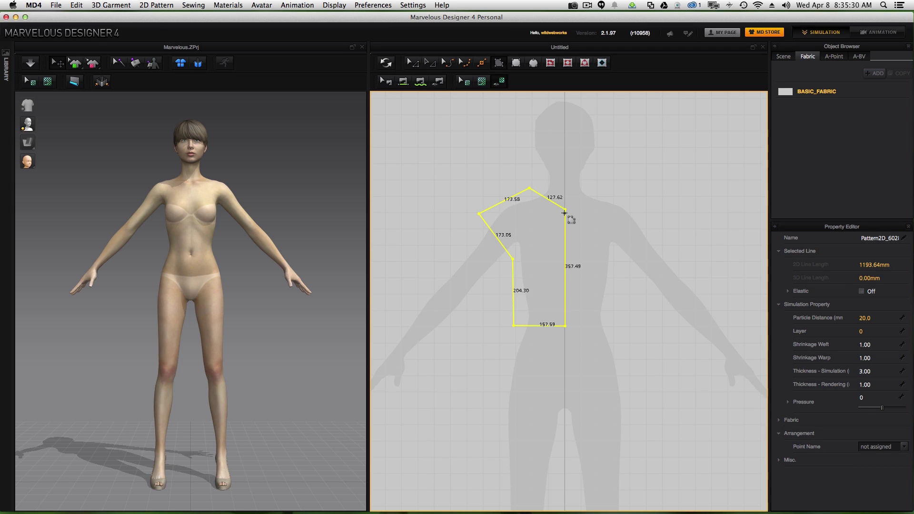
Step: Symmetric-paste the half-bodice pattern, placing the mirrored half level with the original just across the vertical axis
left_click(417, 66)
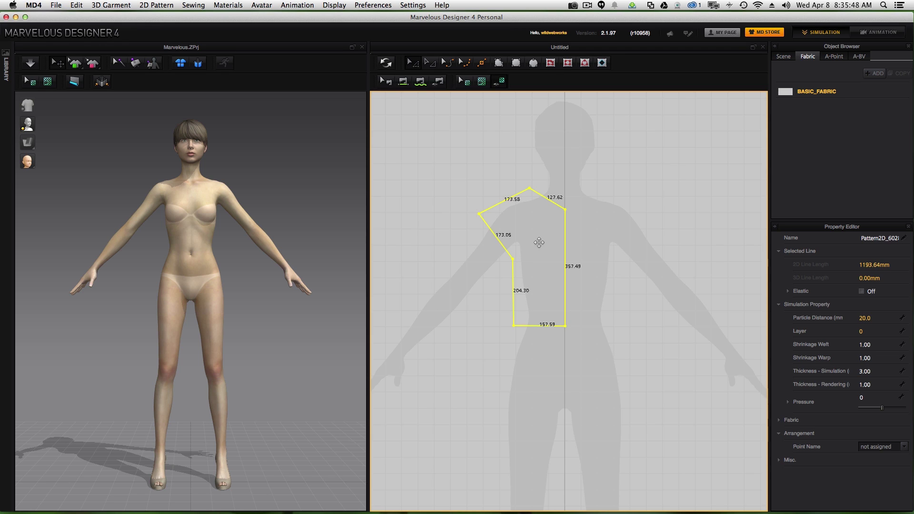
right_click(603, 232)
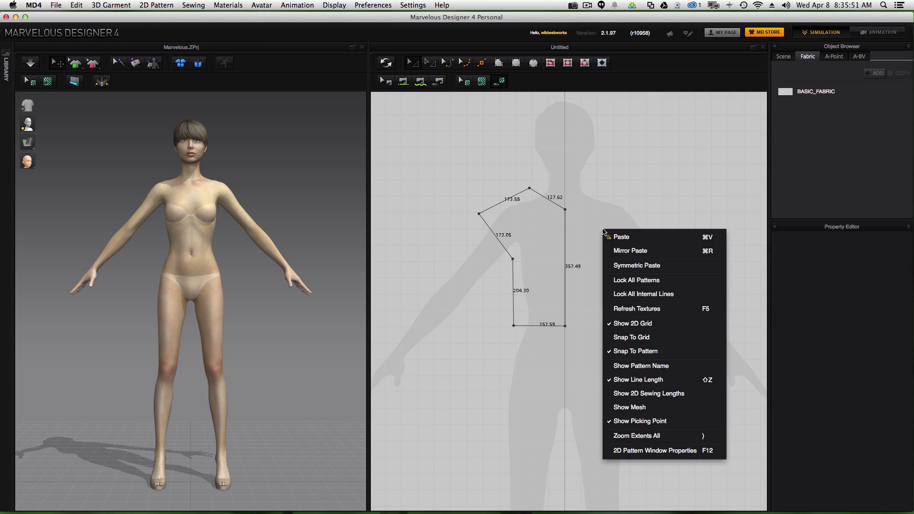
left_click(626, 266)
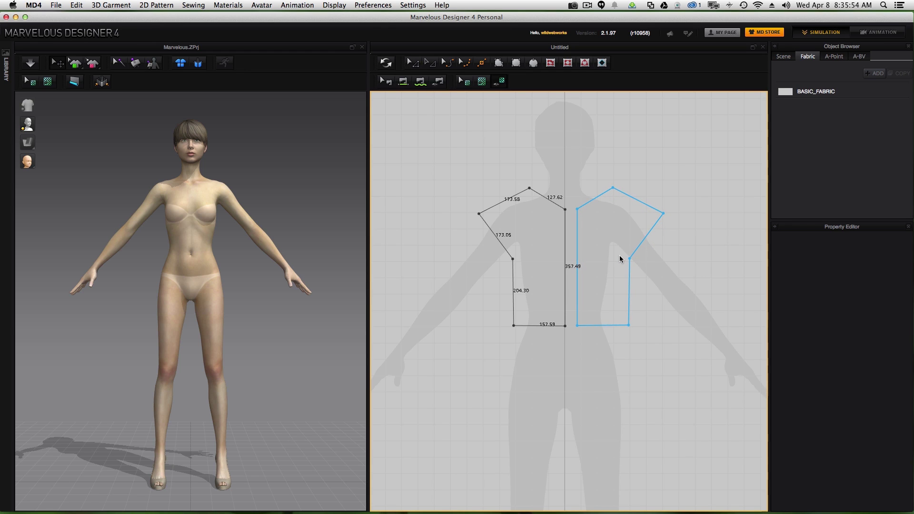
key("shift")
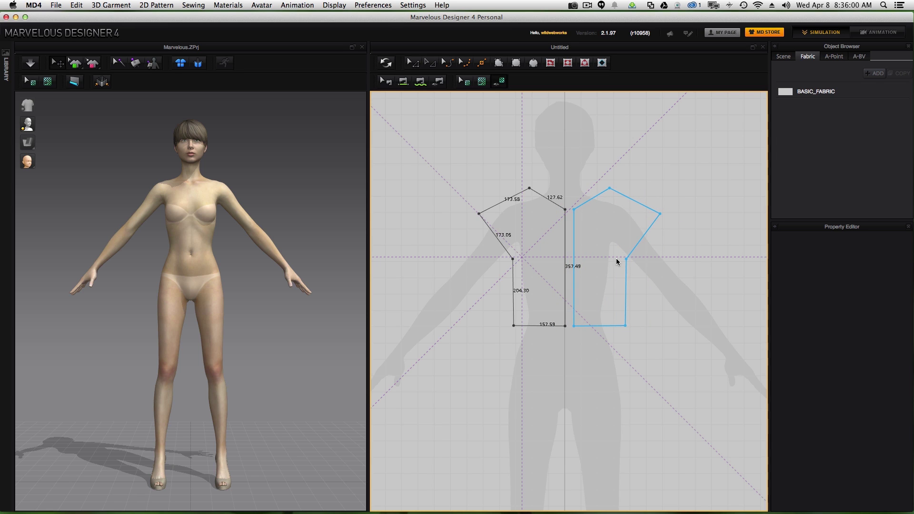
left_click(616, 258)
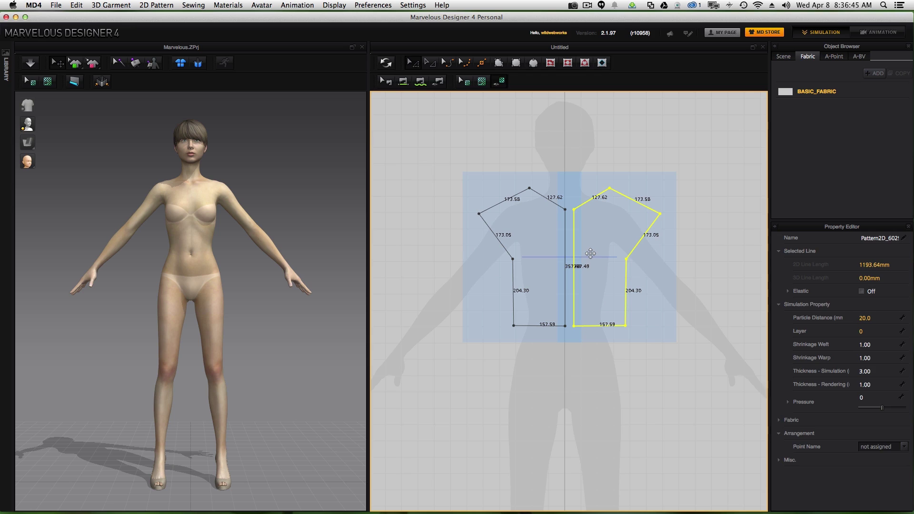
Step: Copy the original half-bodice pattern and paste the copy at the same height on the outer side of the mirrored half
left_click(429, 233)
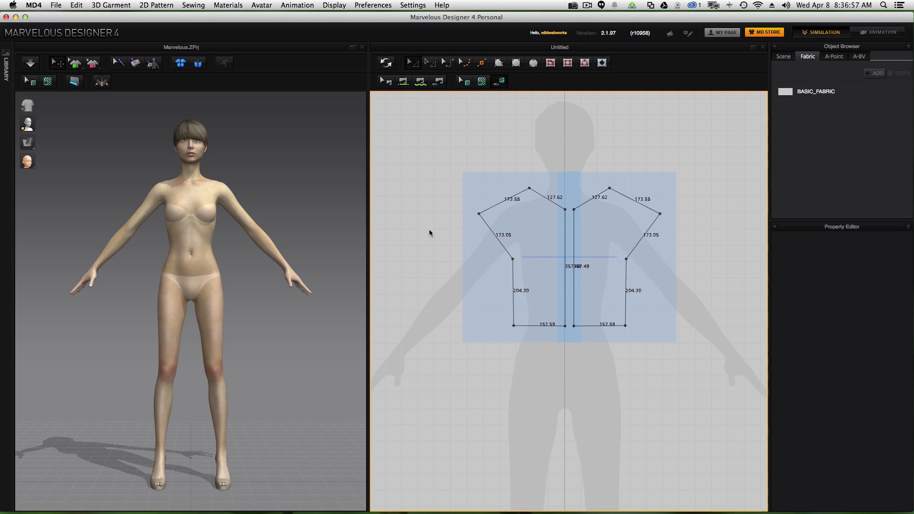
left_click(535, 239)
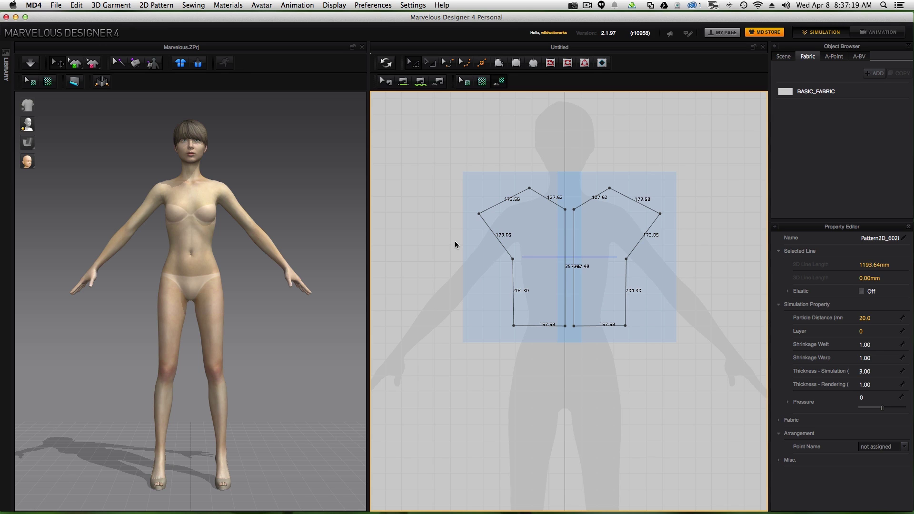
key("super+v")
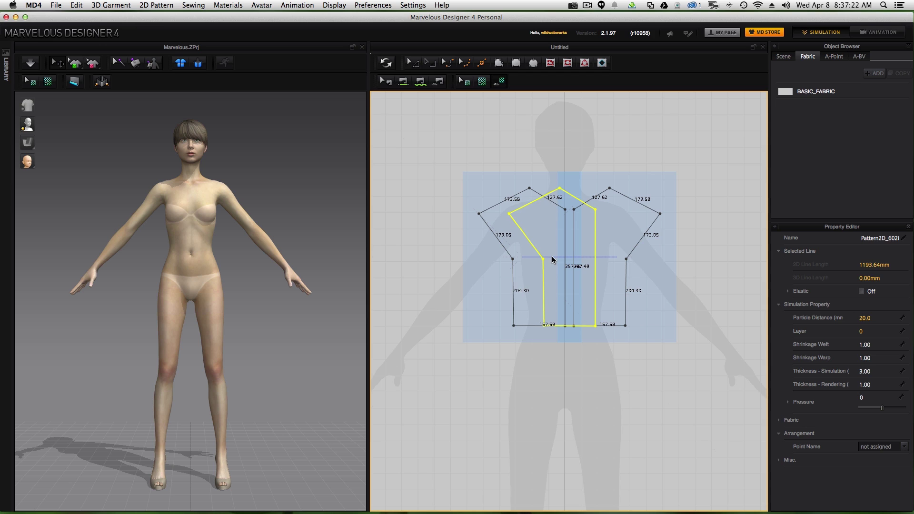
left_click(710, 256)
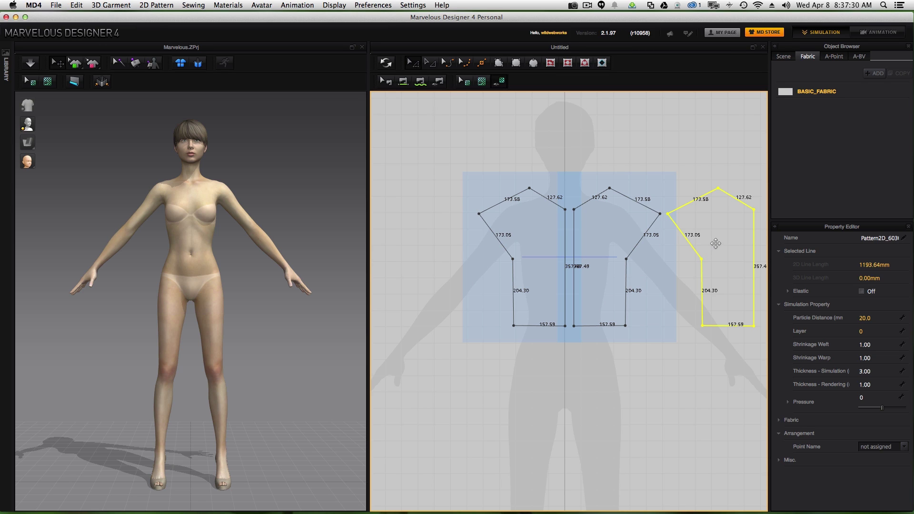
Step: Symmetric-paste the outer half-bodice copy onto the opposite outer side at the same height and sync all four patterns to the 3D window
right_click(715, 243)
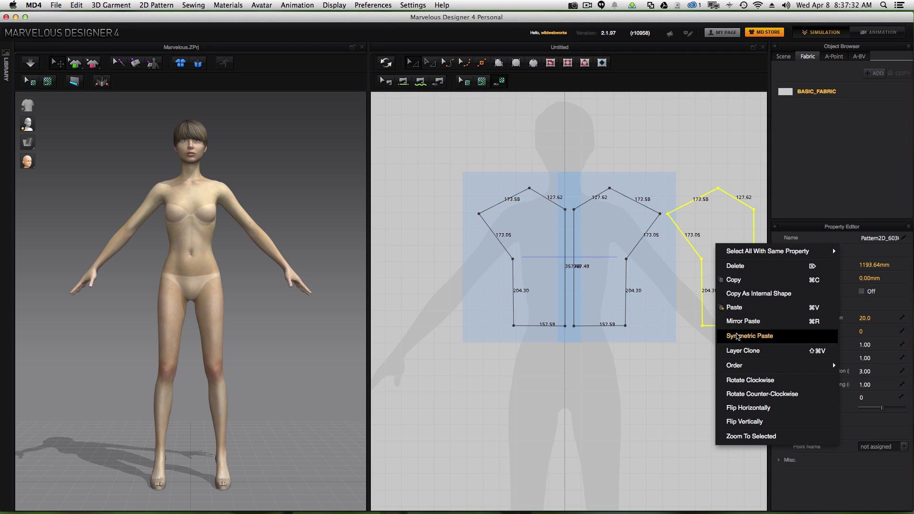
left_click(750, 336)
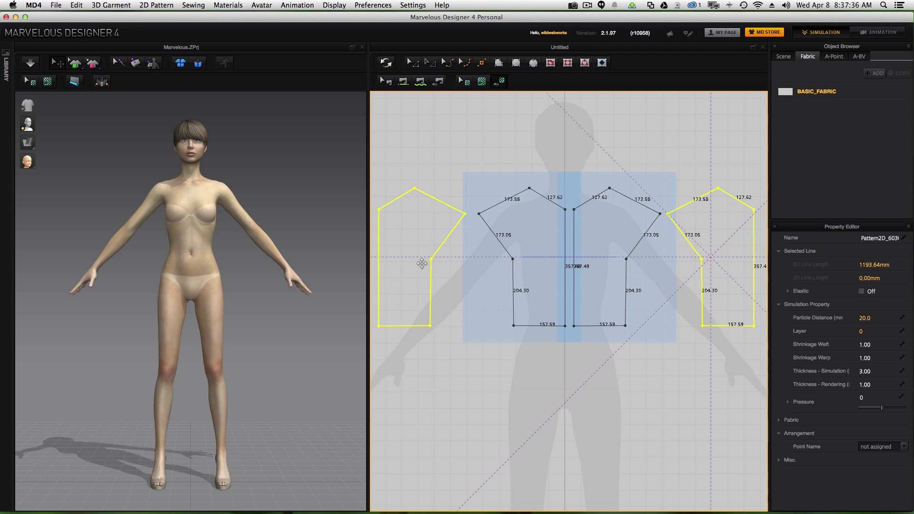
left_click(421, 264)
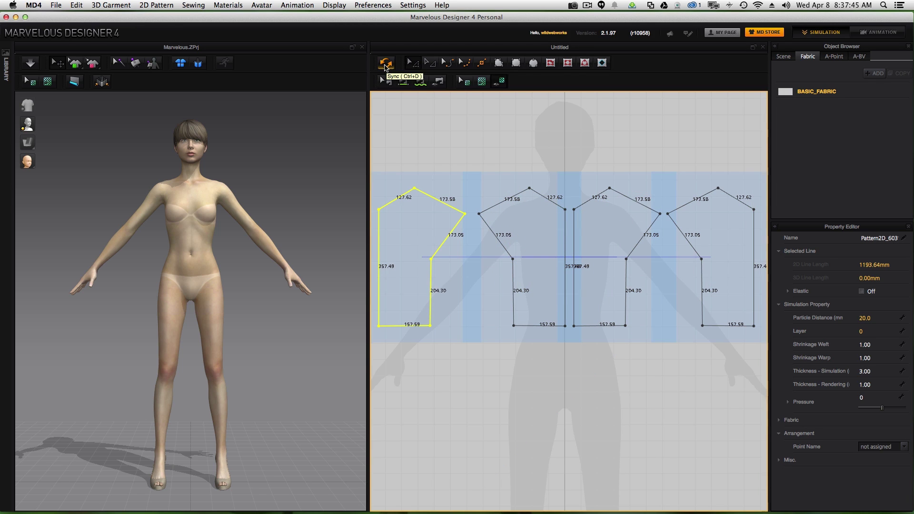
left_click(385, 63)
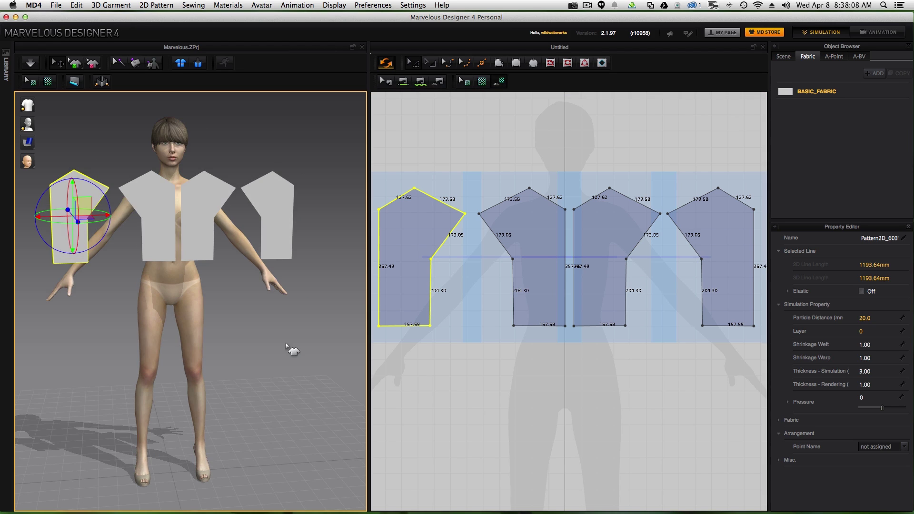
Step: Flip both outer half-bodice pieces horizontally in the 3D window so they can serve as back pieces
mouse_move(271, 345)
right_mouse_down()
mouse_move(245, 343)
mouse_move(261, 344)
right_mouse_up()
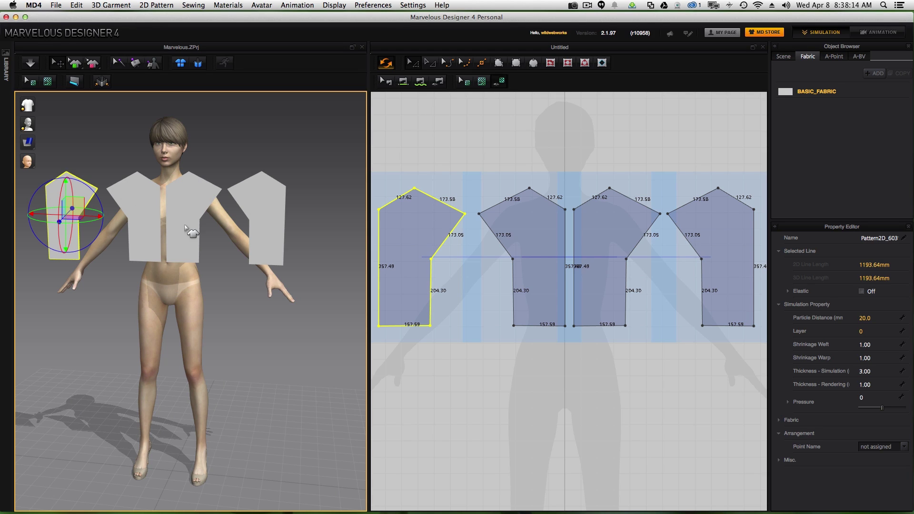
right_click_drag(288, 320, 133, 329)
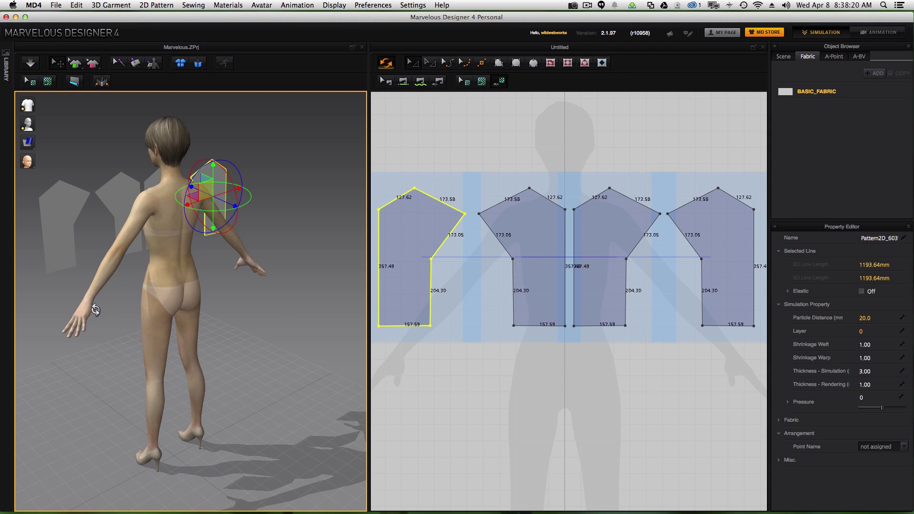
right_click_drag(92, 312, 275, 298)
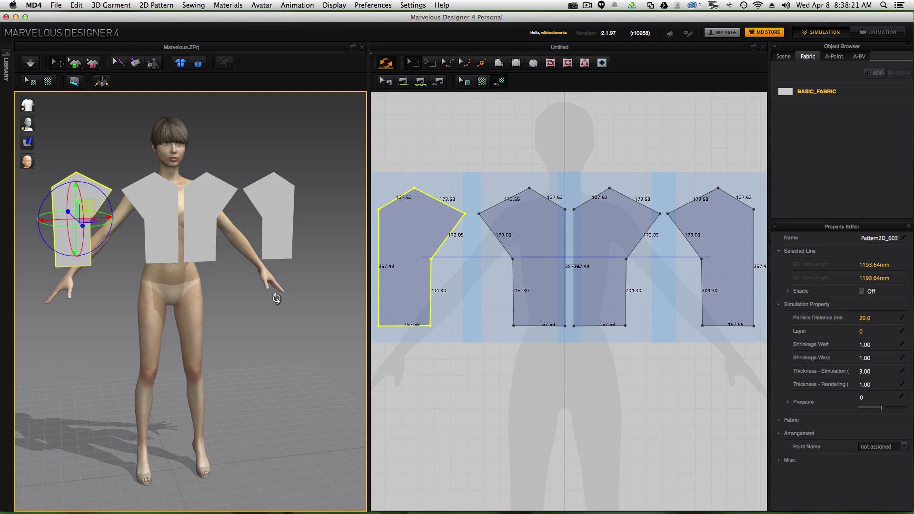
right_click(270, 212)
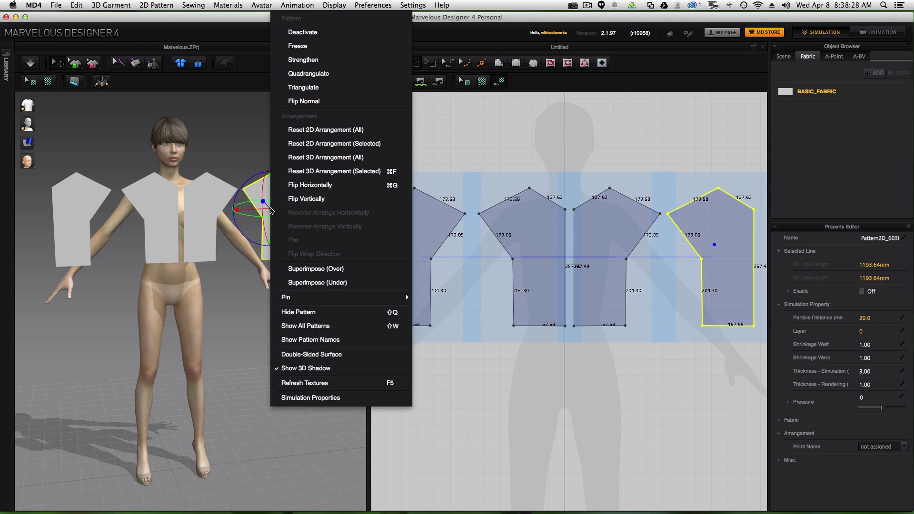
left_click(315, 185)
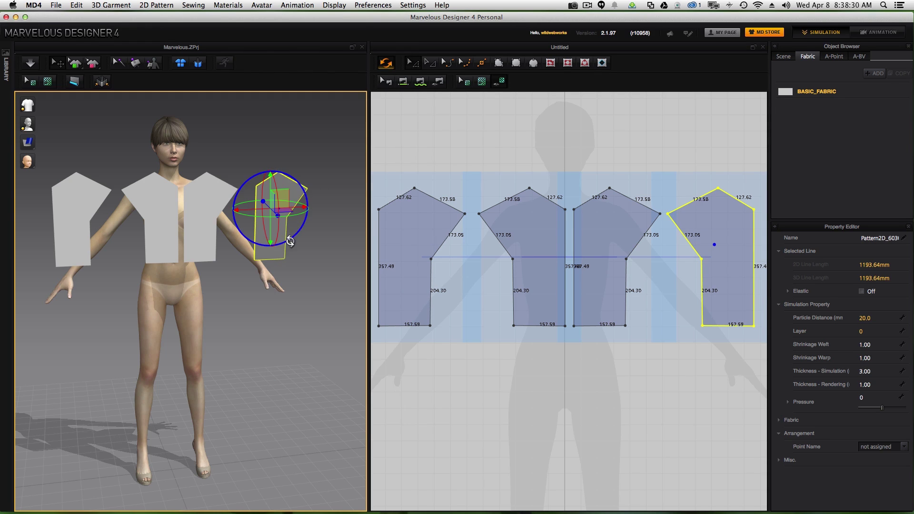
left_click(79, 217)
right_click(80, 216)
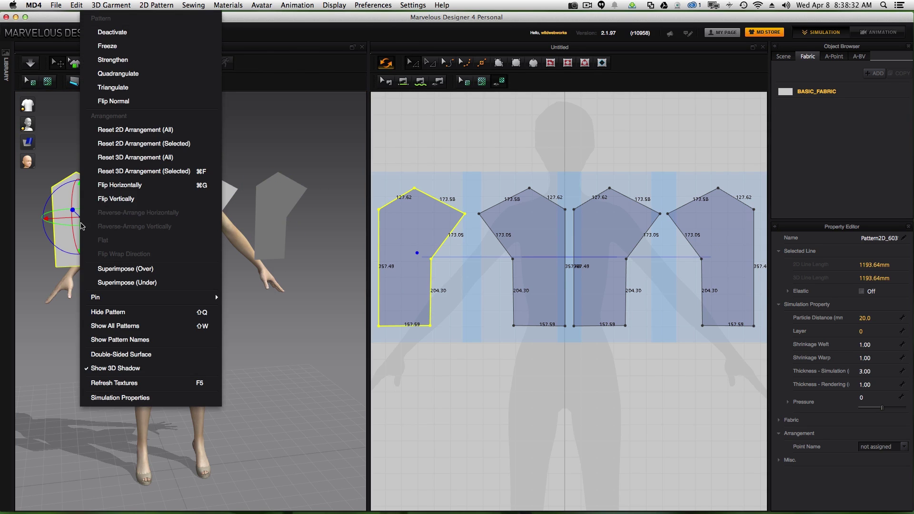
left_click(113, 191)
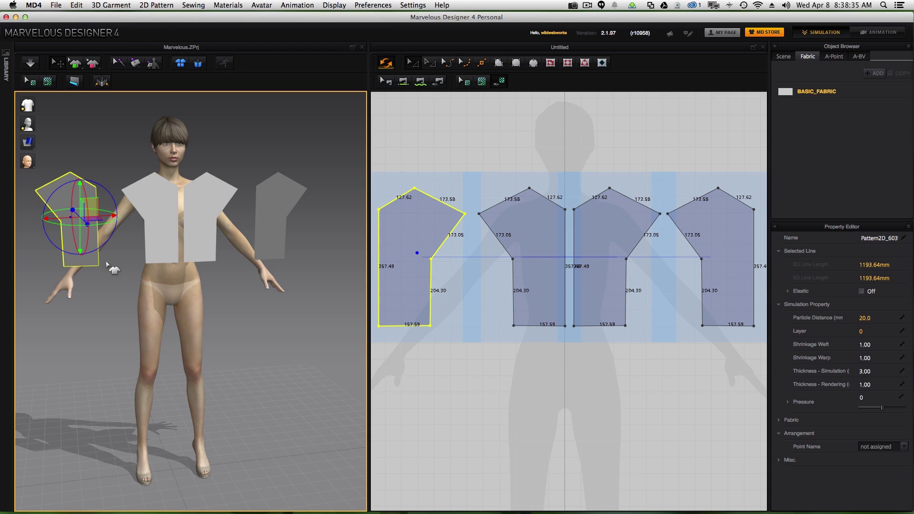
Step: Show the arrangement points around the avatar
mouse_move(255, 327)
right_mouse_down()
mouse_move(125, 330)
mouse_move(245, 328)
right_mouse_up()
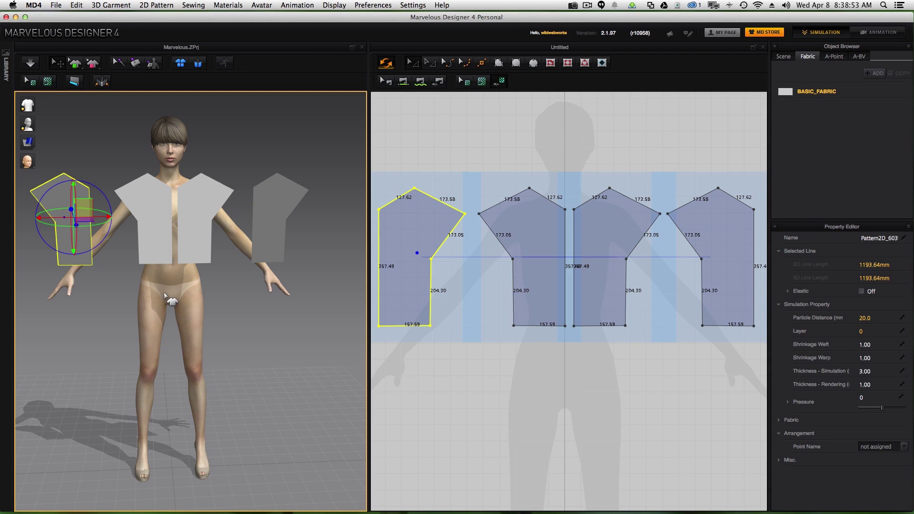
mouse_move(30, 126)
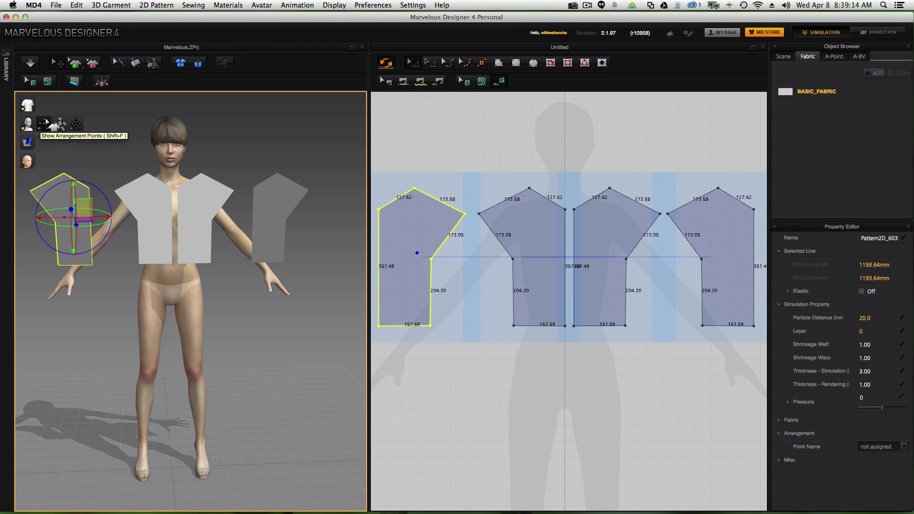
left_click(45, 124)
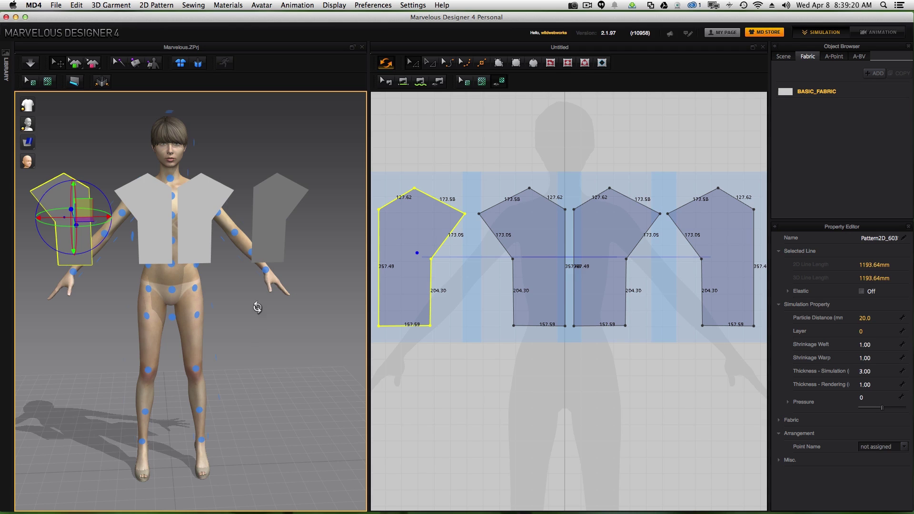
mouse_move(257, 307)
right_mouse_down()
mouse_move(123, 318)
mouse_move(265, 310)
right_mouse_up()
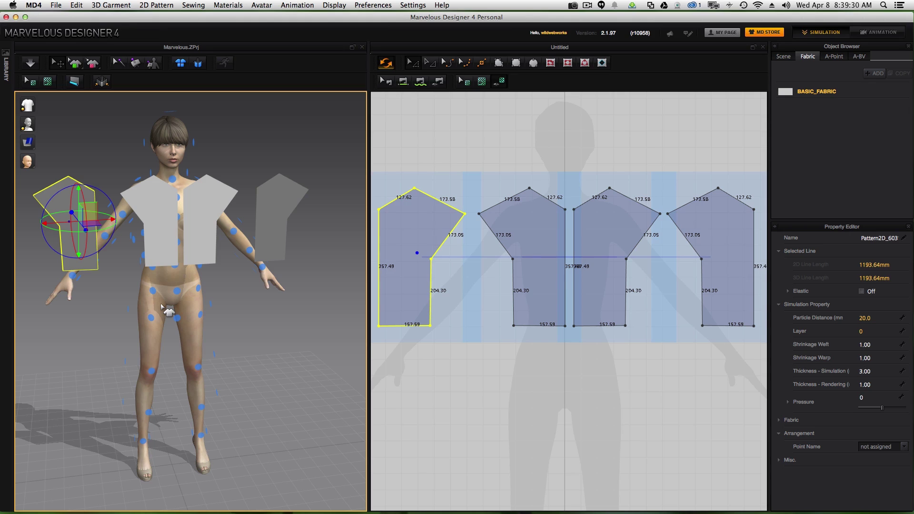
Step: Display the avatar's bounding volumes to inspect them and hide them again
mouse_move(28, 126)
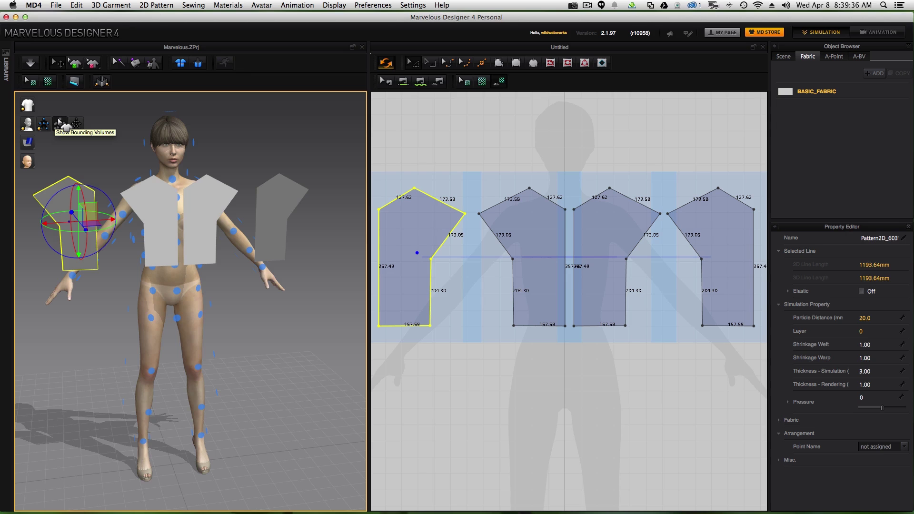
left_click(58, 121)
mouse_move(230, 301)
right_mouse_down()
mouse_move(86, 292)
mouse_move(229, 293)
right_mouse_up()
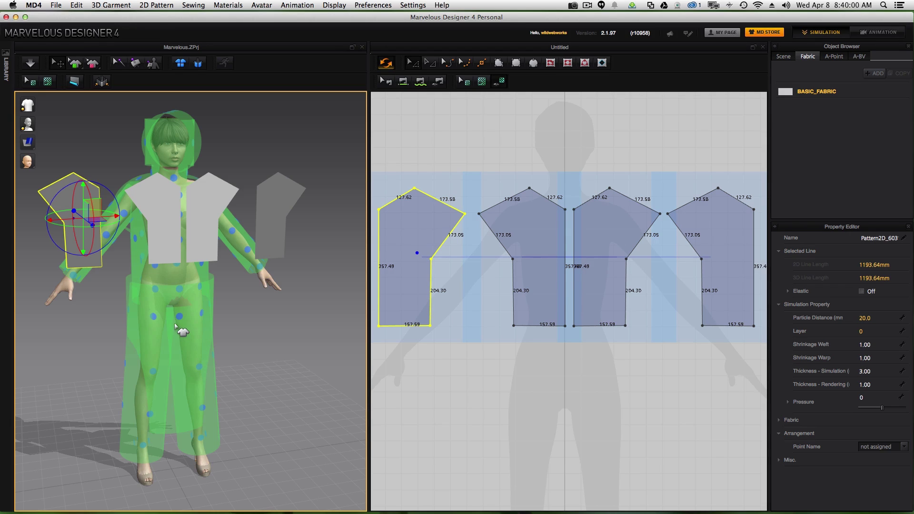
mouse_move(29, 124)
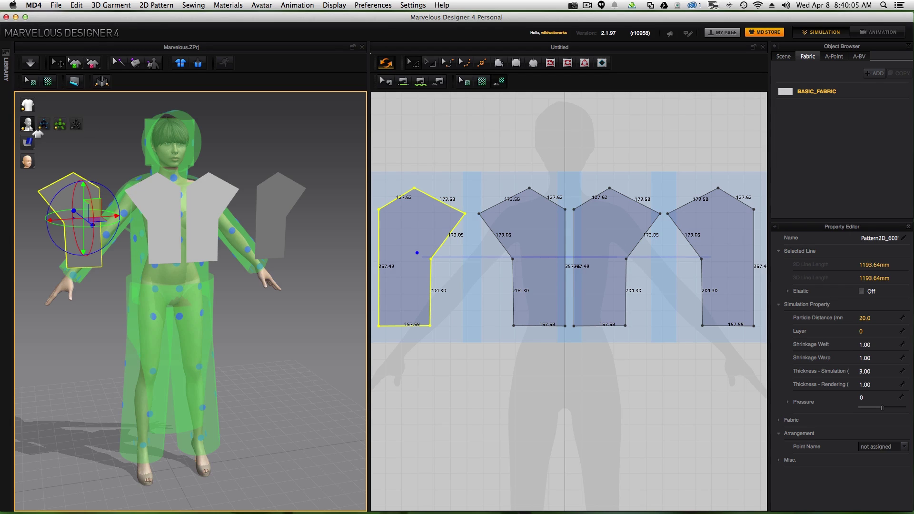
left_click(61, 125)
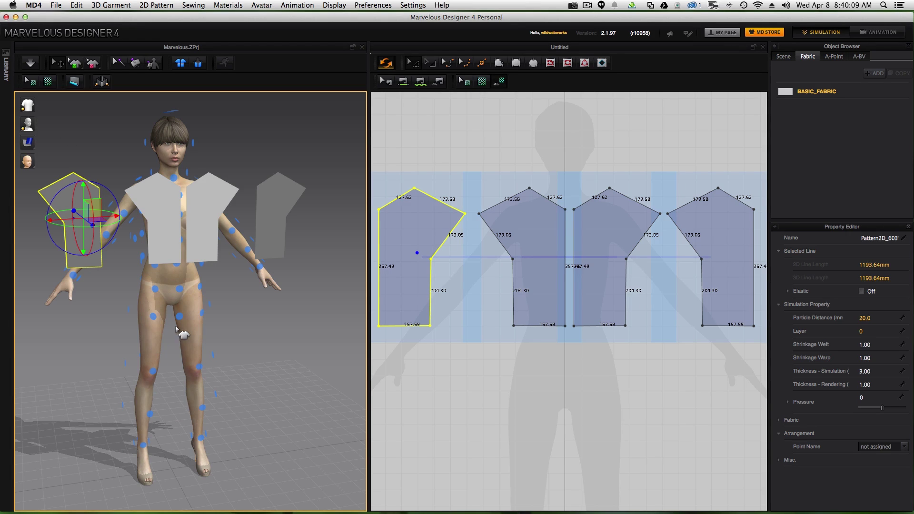
Step: Place the outer half-bodice beside the avatar's left arm on the Back_Body_Left arrangement point on the upper back
left_click(281, 219)
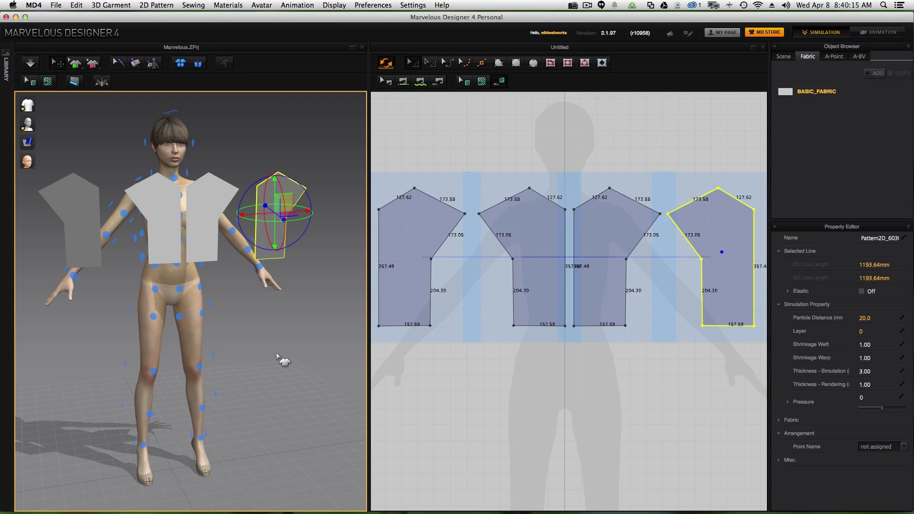
right_click_drag(277, 355, 56, 353)
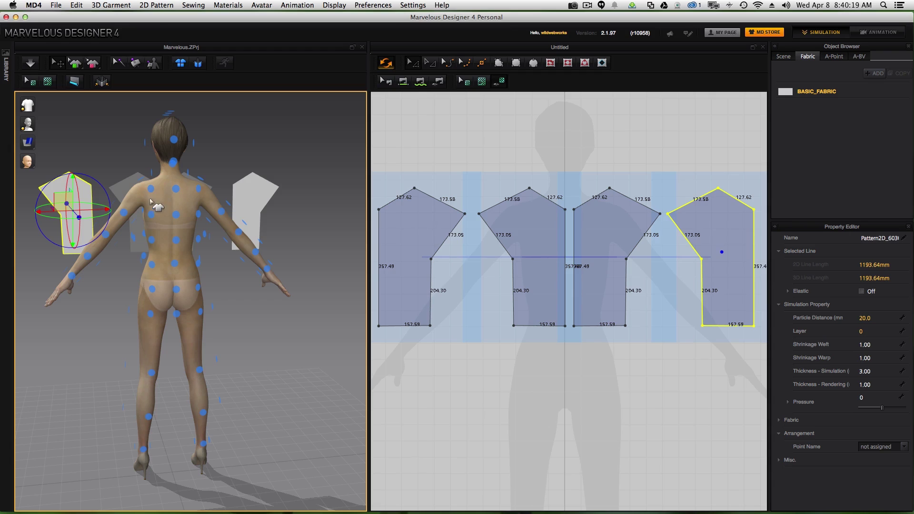
left_click(151, 215)
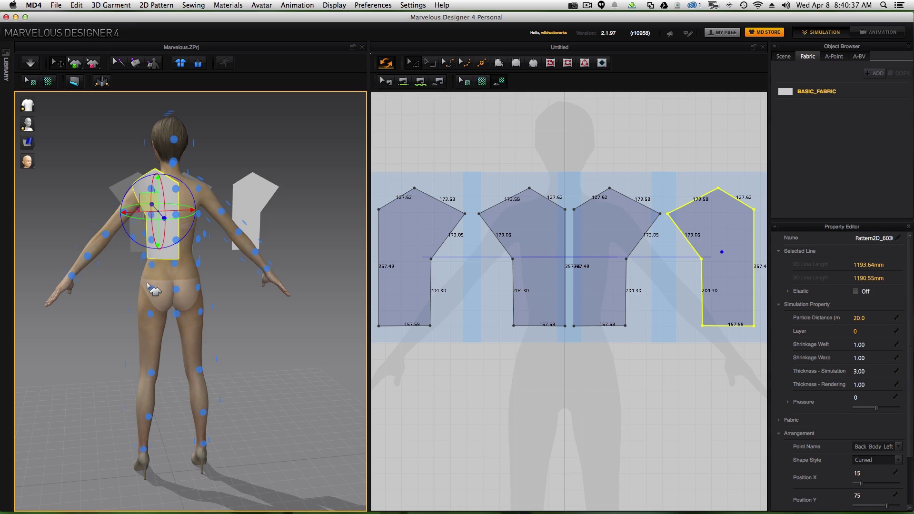
Step: Temporarily display the bounding volumes and examine from above how the back piece curves around the avatar's torso
right_click_drag(126, 275, 184, 326)
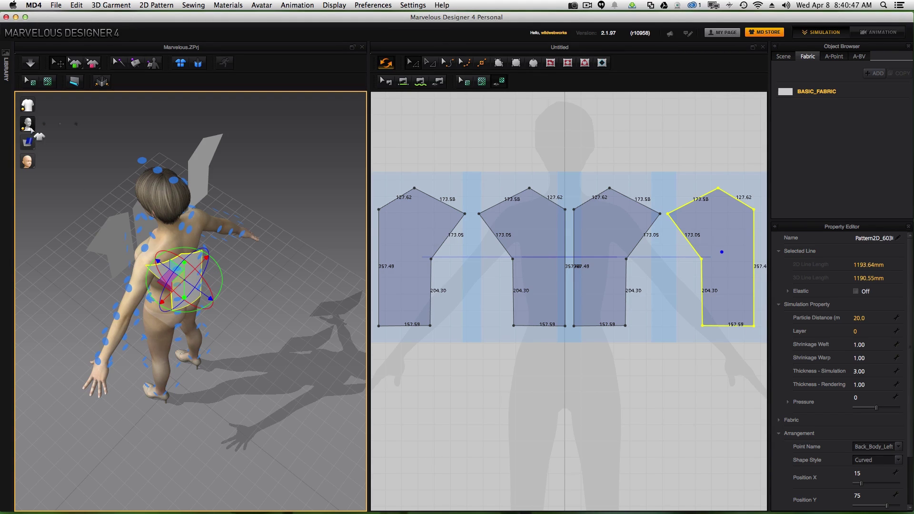
mouse_move(29, 128)
left_click(63, 128)
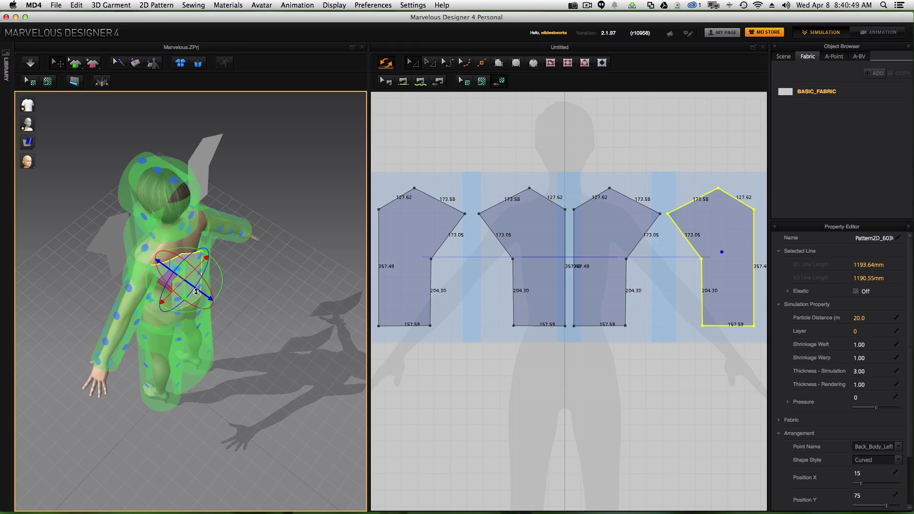
right_click_drag(183, 276, 191, 291)
right_click_drag(216, 326, 203, 286)
mouse_move(30, 127)
left_click(62, 127)
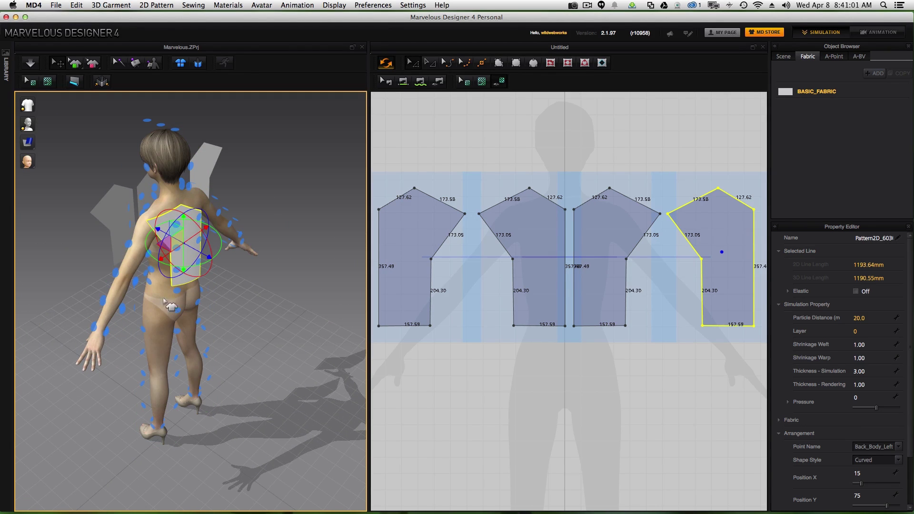
right_click_drag(196, 334, 178, 313)
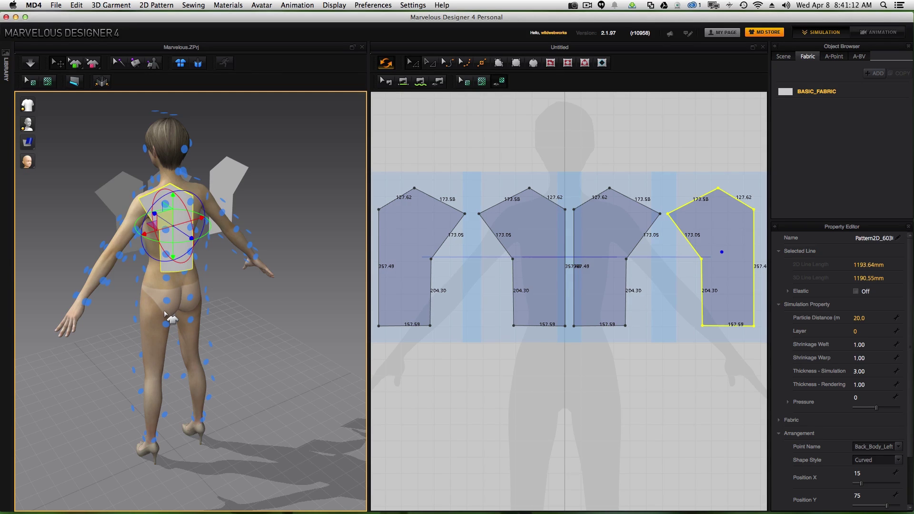
Step: Place the remaining outer half-bodice on the matching upper-back arrangement point on the avatar's right side
right_click_drag(165, 314, 307, 310)
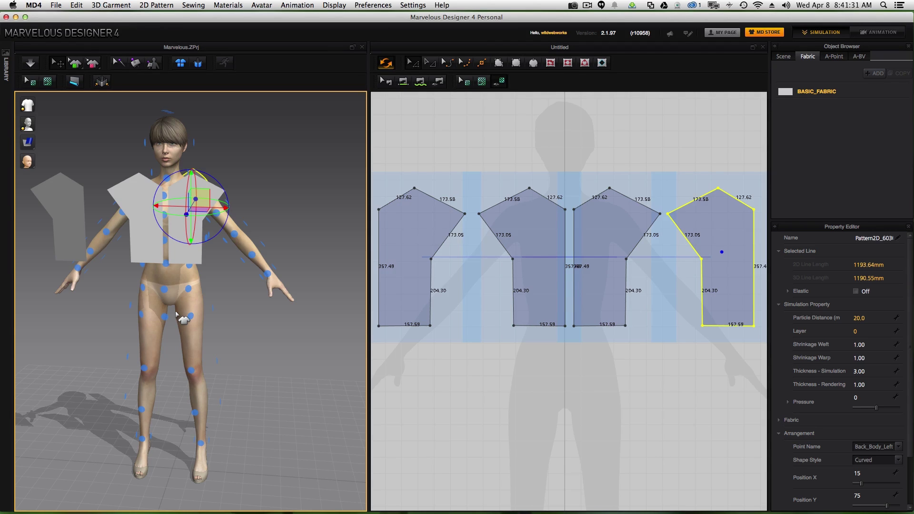
right_click_drag(204, 325, 409, 328)
left_click(276, 214)
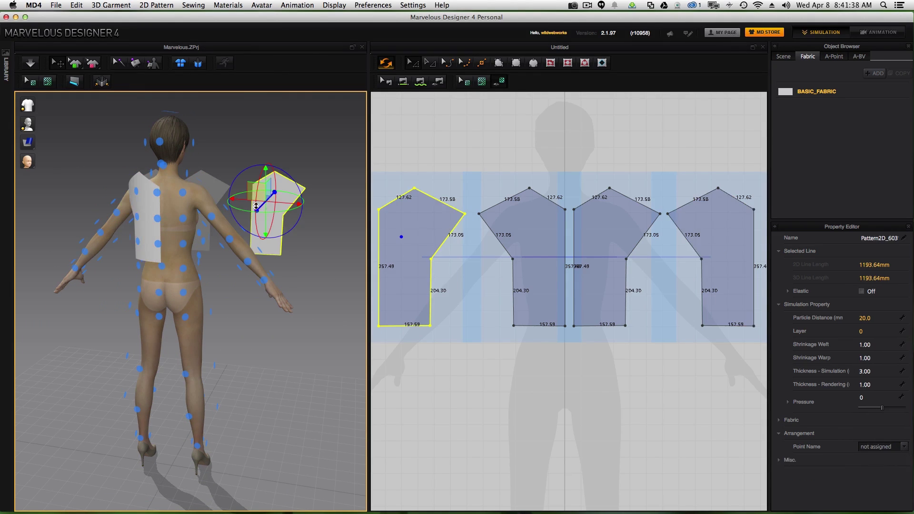
left_click(182, 218)
Step: Place the front half-bodice on the avatar's right side onto the matching chest-level front body arrangement point
right_click_drag(256, 277, 157, 290)
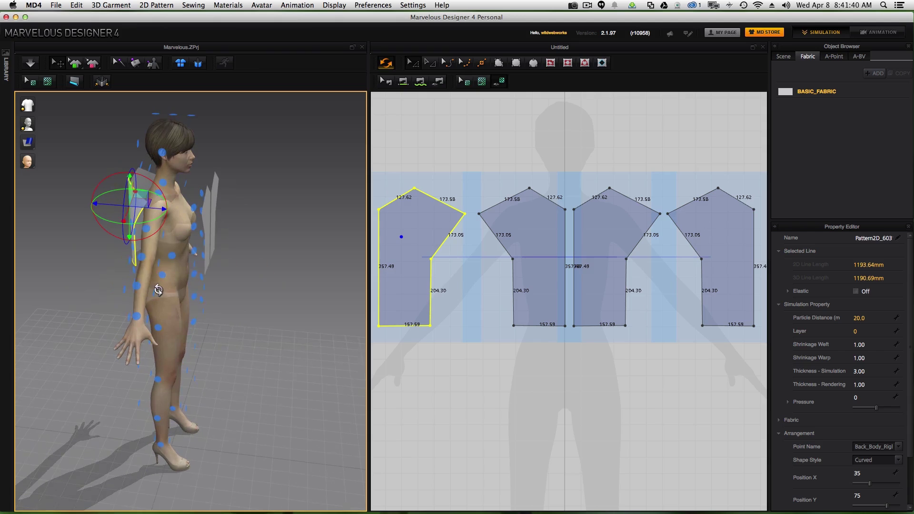
left_click(209, 212)
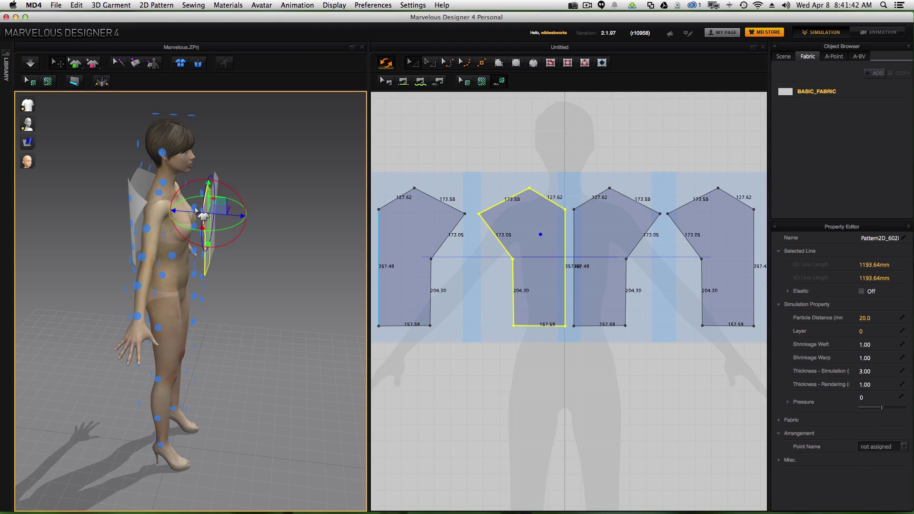
left_click(195, 208)
Step: Place the other front half-bodice on the chest-level arrangement point on the avatar's left side and hide the arrangement points
right_click_drag(242, 294, 72, 300)
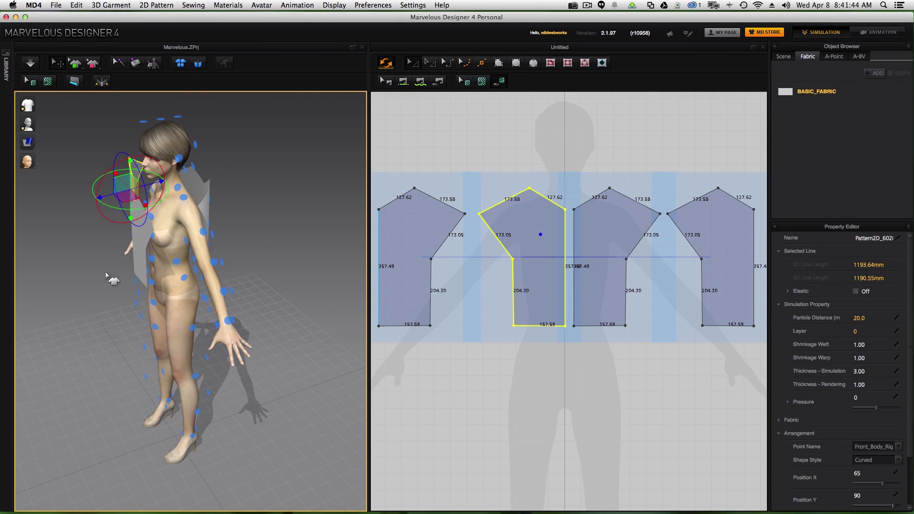
left_click(144, 234)
right_click_drag(202, 265, 183, 271)
left_click(141, 225)
right_click_drag(146, 342, 256, 329)
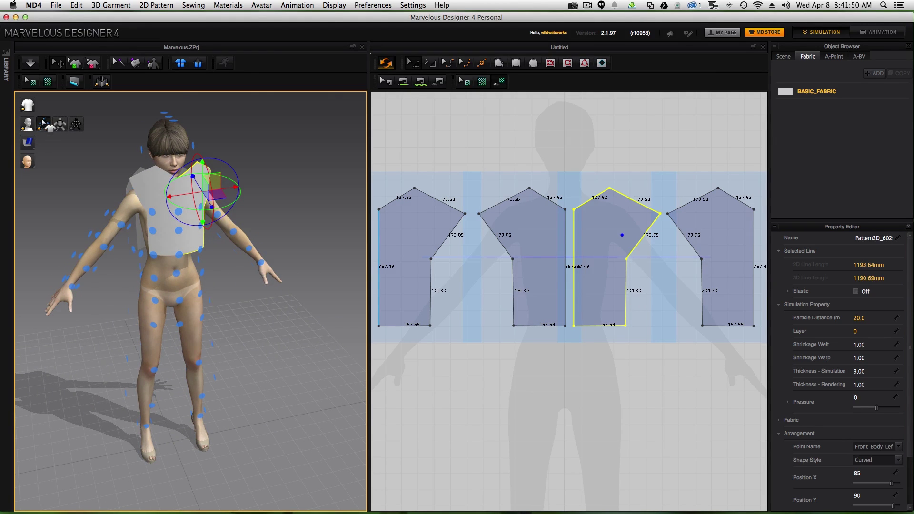
left_click(47, 124)
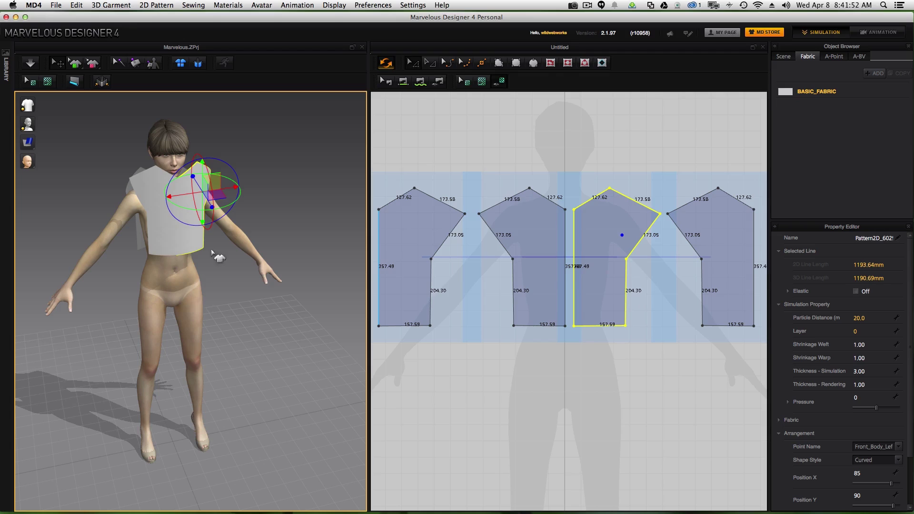
Step: Move the two front half-bodices sideways so they no longer overlap and leave a narrow gap along the center front
left_click(159, 196)
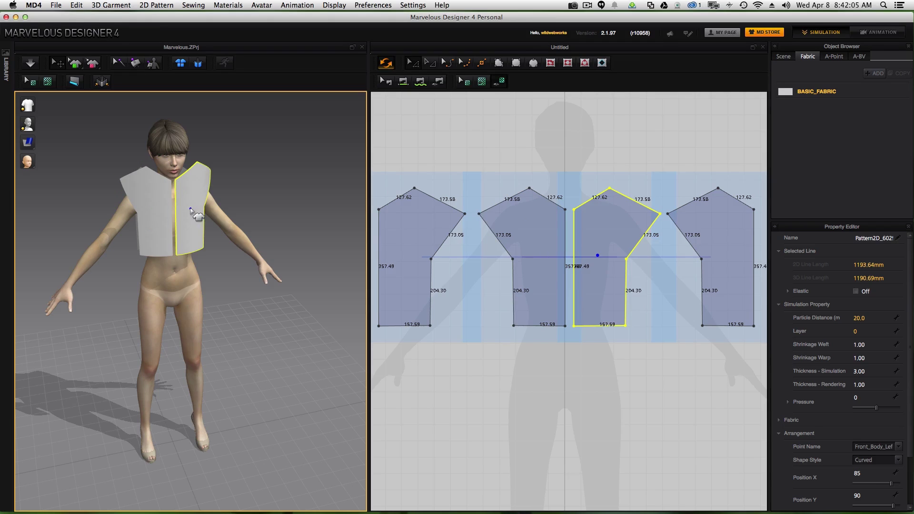
left_click(190, 209)
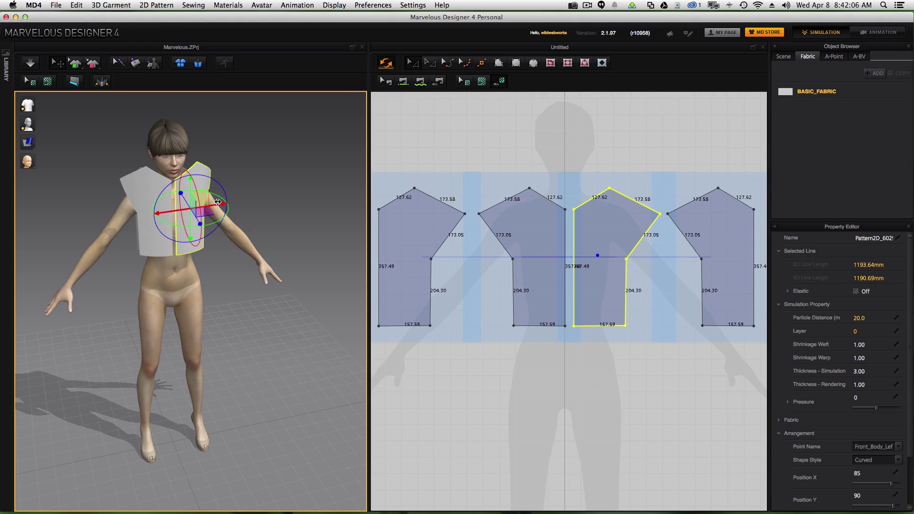
left_click_drag(217, 202, 222, 202)
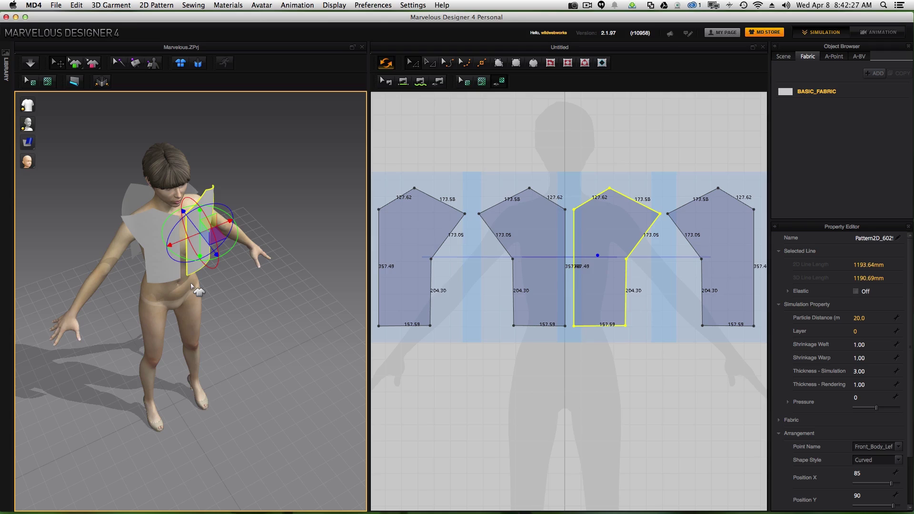
Step: Move the two back half-bodices sideways on the avatar's back so they leave a narrow gap along the spine
right_click_drag(220, 304, 14, 297)
left_click(171, 243)
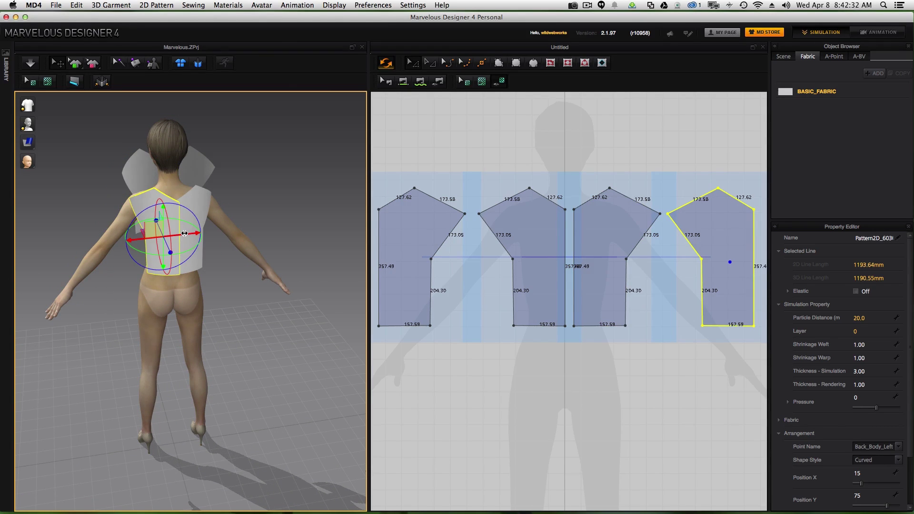
left_click_drag(184, 235, 216, 220)
left_click(201, 222)
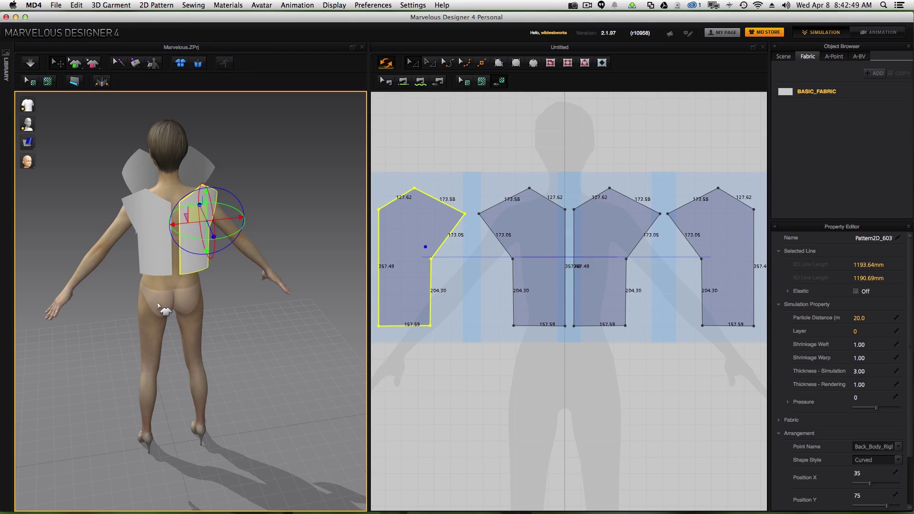
Step: Select both back half-bodices together and raise them slightly along the vertical axis
mouse_move(158, 306)
right_mouse_down()
mouse_move(283, 295)
mouse_move(147, 297)
right_mouse_up()
left_click(138, 201)
left_click(187, 214, "shift")
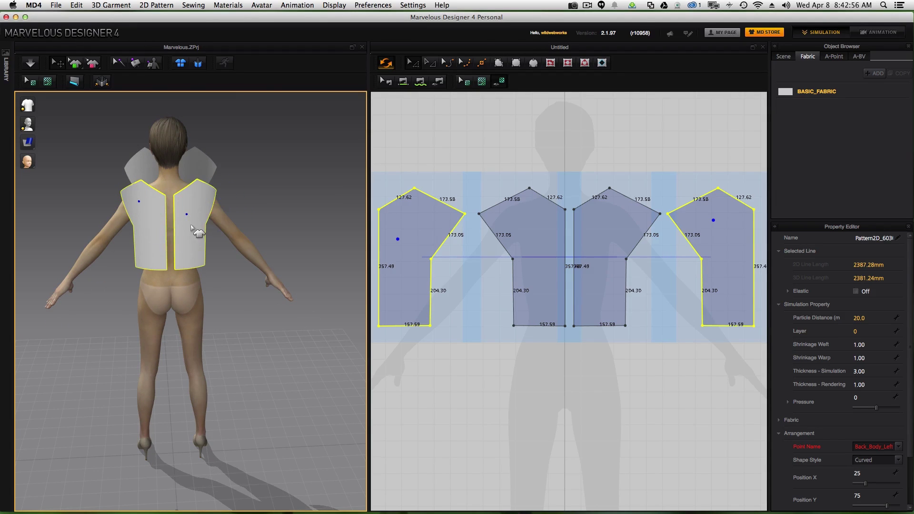
left_click(192, 227)
right_click_drag(201, 285, 220, 283)
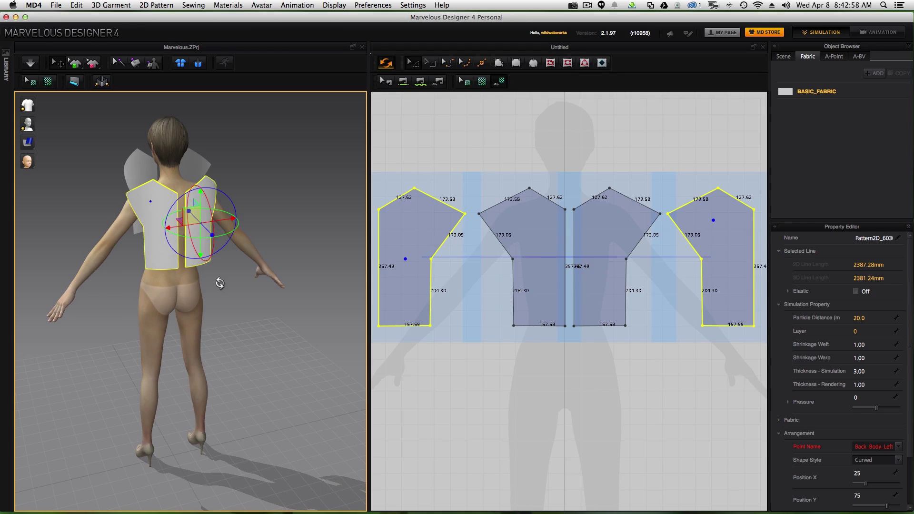
left_click_drag(201, 202, 200, 187)
Step: Select both front half-bodices together, lower them slightly along the vertical axis, and check their height against the back pieces from the side
right_click_drag(102, 320, 291, 326)
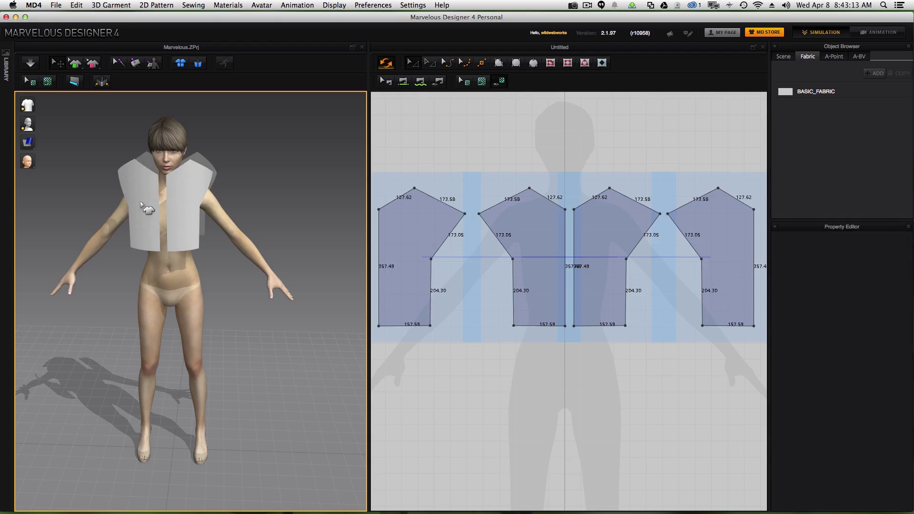
left_click(140, 202)
left_click(188, 219, "shift")
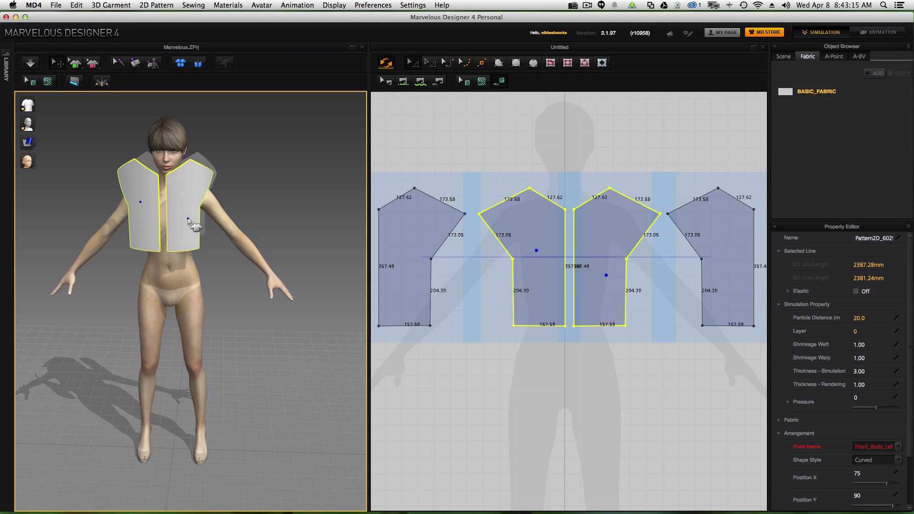
right_click_drag(223, 215, 194, 226)
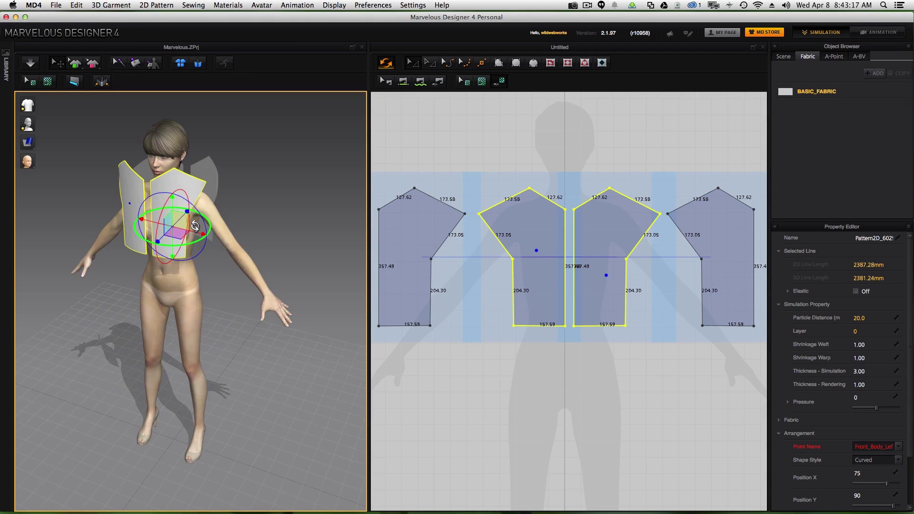
left_click_drag(172, 206, 173, 220)
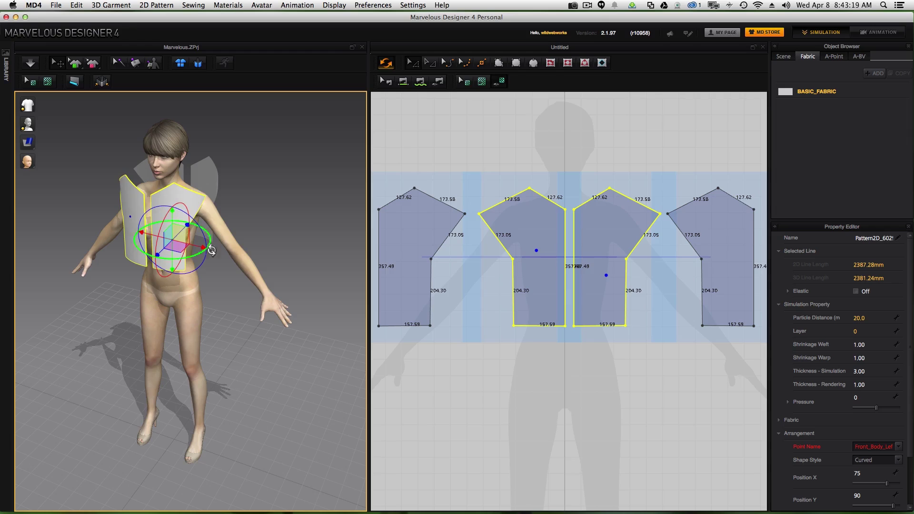
right_click_drag(250, 293, 178, 272)
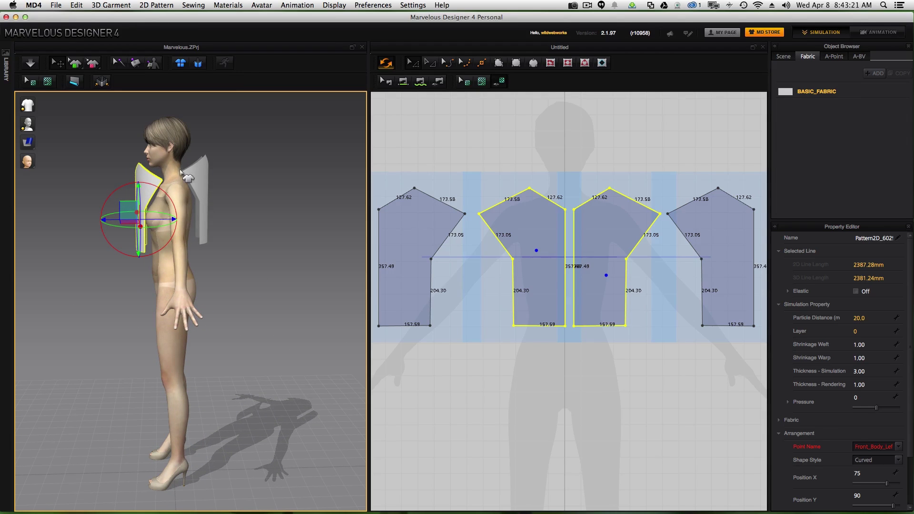
right_click_drag(206, 181, 249, 220)
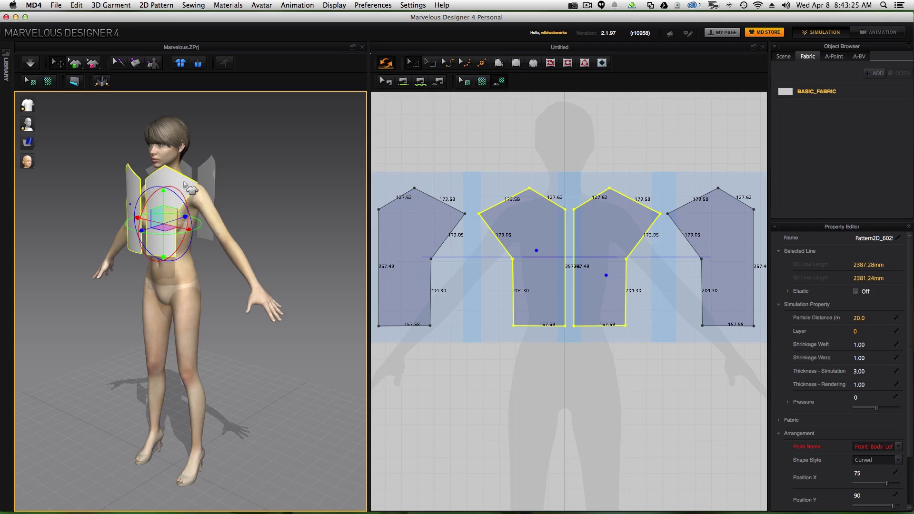
right_click_drag(236, 257, 231, 258)
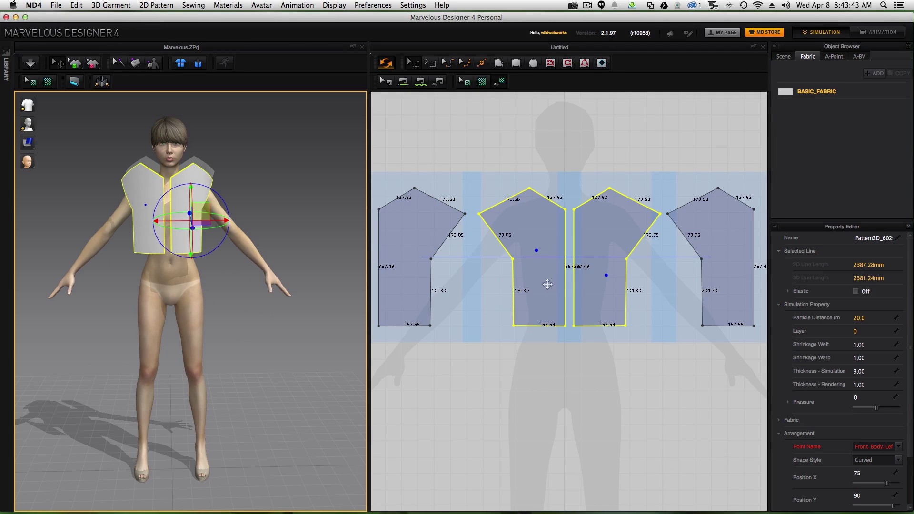
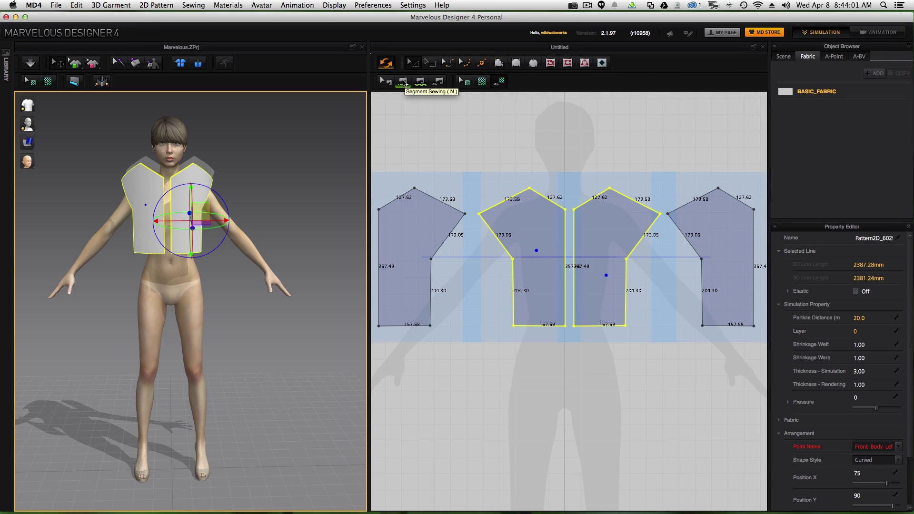
Step: Sew the center-front edges of the two middle half-bodices together with Segment Sewing and inspect the seam in both views
left_click(403, 82)
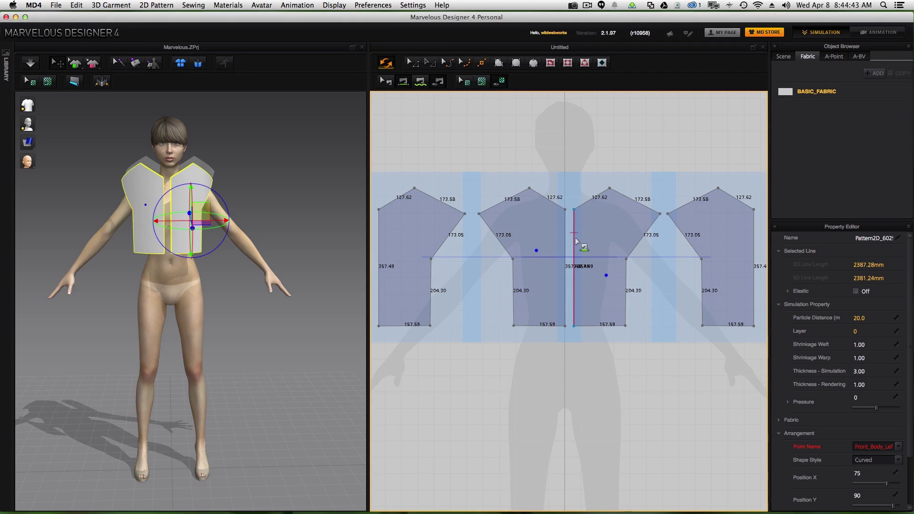
left_click(575, 237)
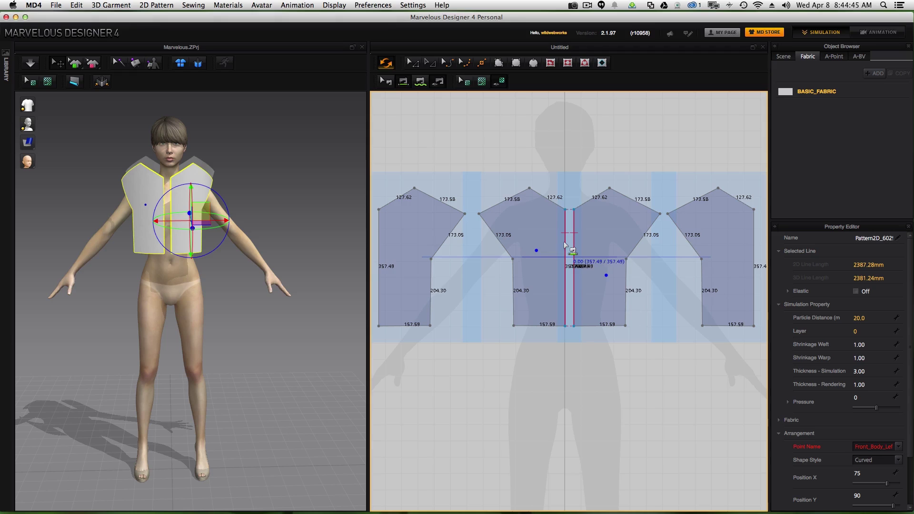
left_click(565, 245)
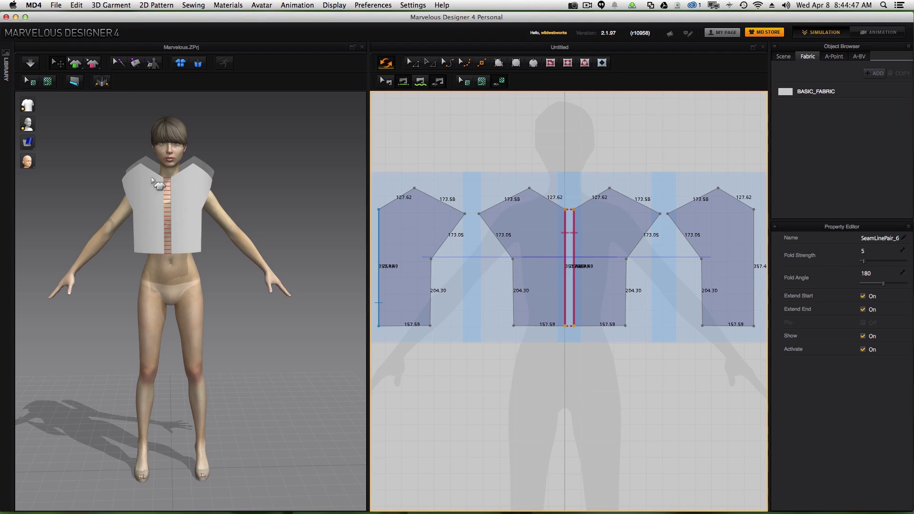
scroll(195, 234, "up", 5)
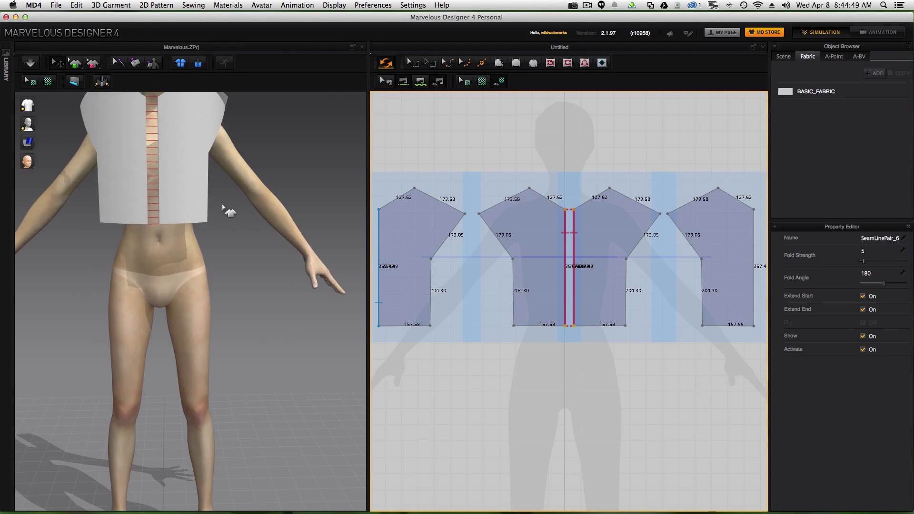
middle_click_drag(233, 186, 263, 312)
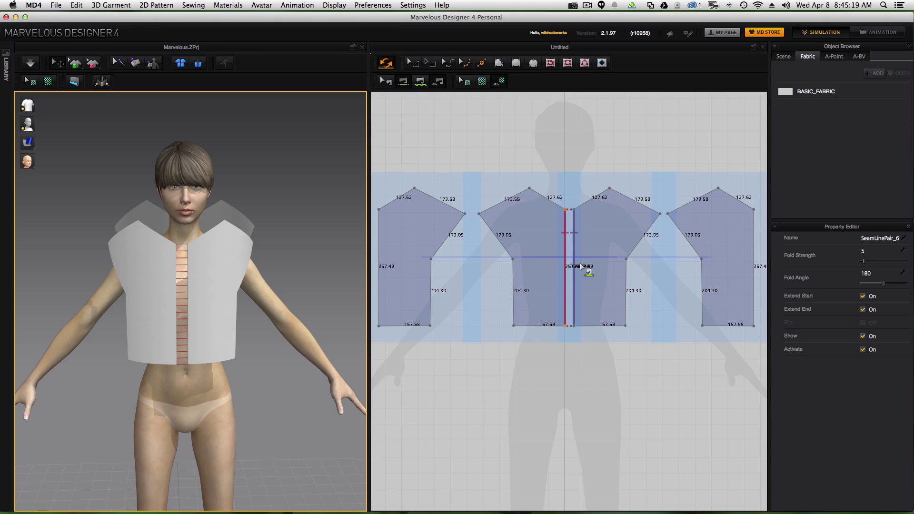
scroll(580, 263, "up", 5)
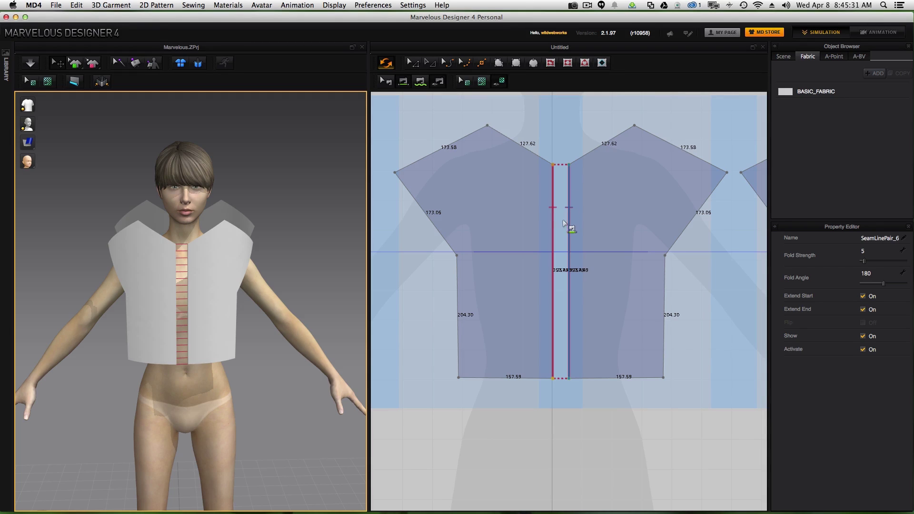
Step: Sew the center-back edges of the two outer half-bodices together, picking the second edge near its hem end, and inspect the seam from behind
scroll(484, 360, "down", 10)
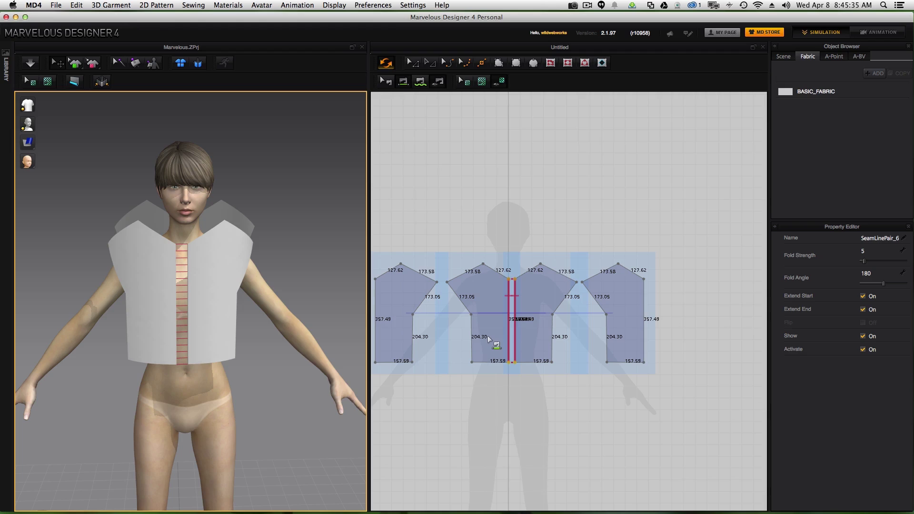
middle_click_drag(493, 339, 533, 291)
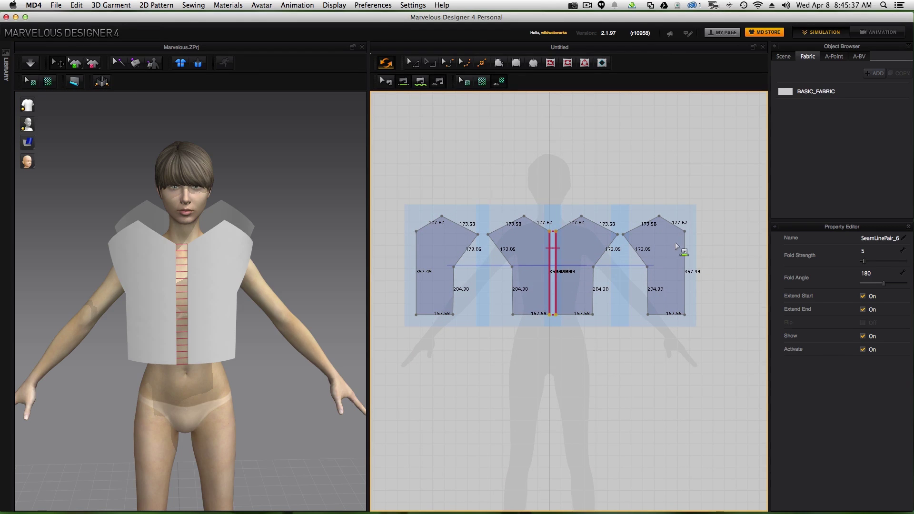
left_click(685, 250)
left_click(422, 311)
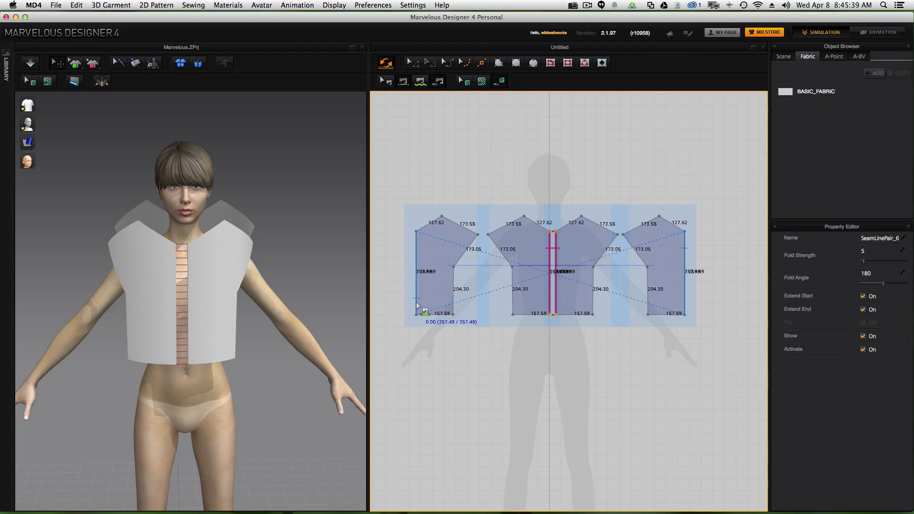
right_click_drag(286, 346, 81, 338)
scroll(162, 327, "up", 5)
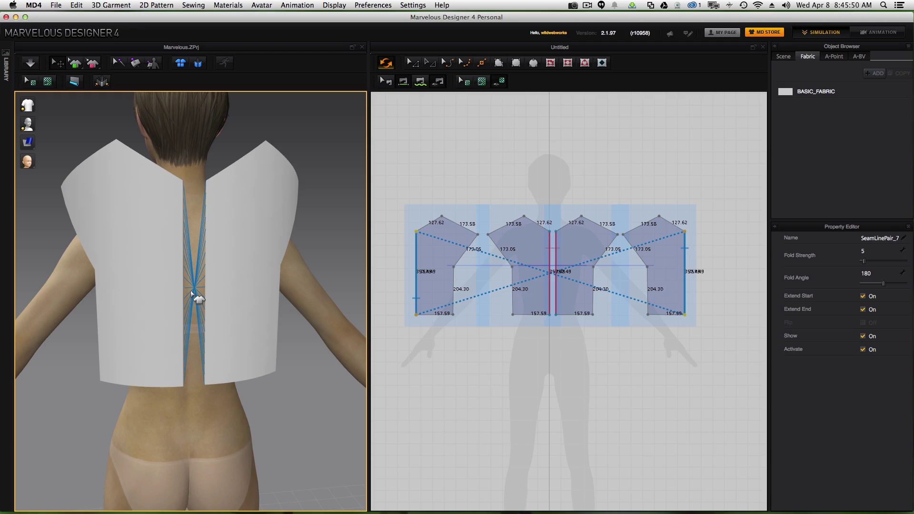
Step: Reverse the sewing direction of the center-back seam so its stitch lines no longer cross
left_click(692, 259)
left_click(386, 82)
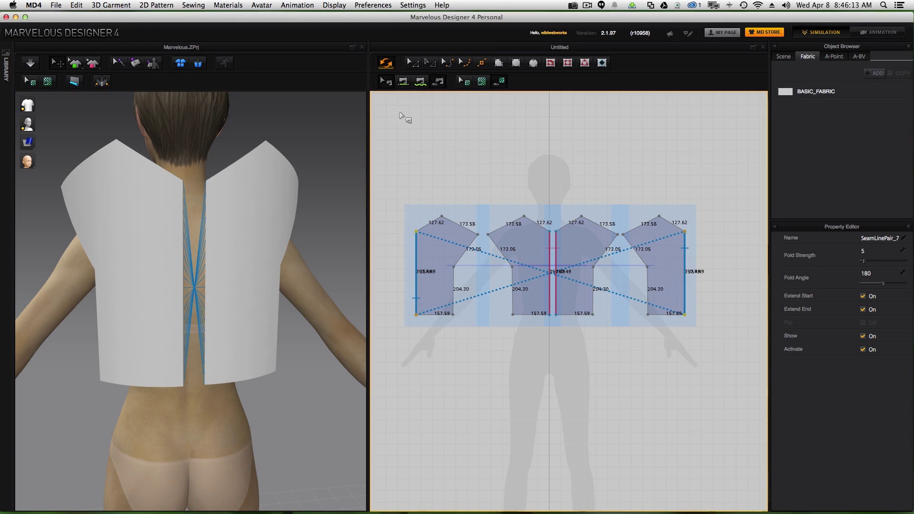
right_click(686, 265)
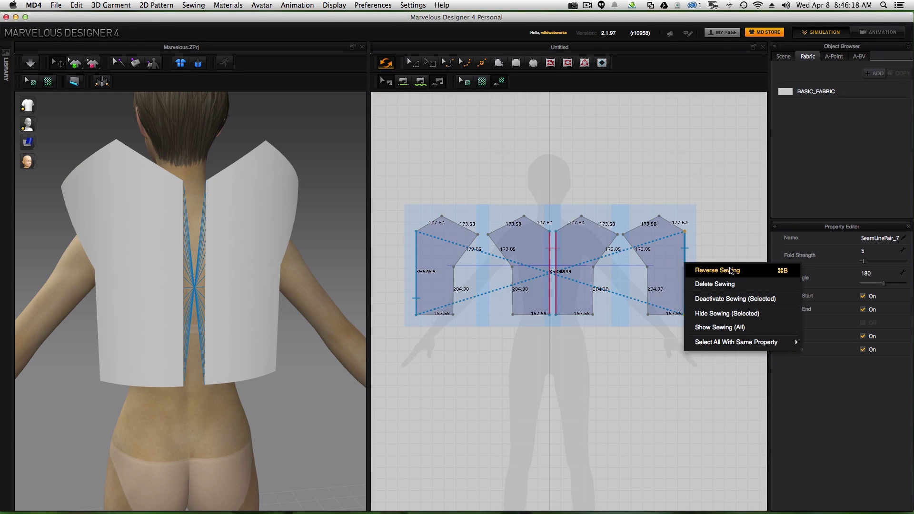
left_click(733, 270)
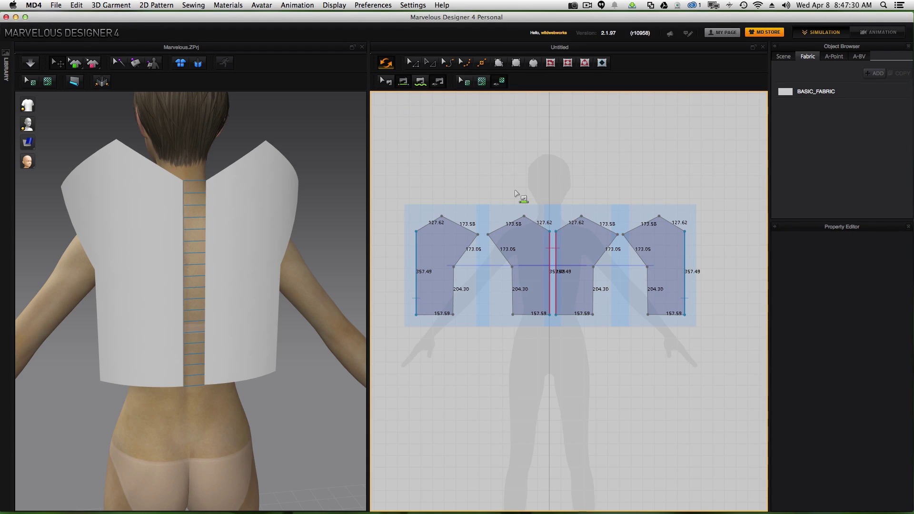
Step: Sew both side seams by joining the edges below the armholes of each adjacent front and back half-bodice
left_click(454, 277)
left_click(513, 289)
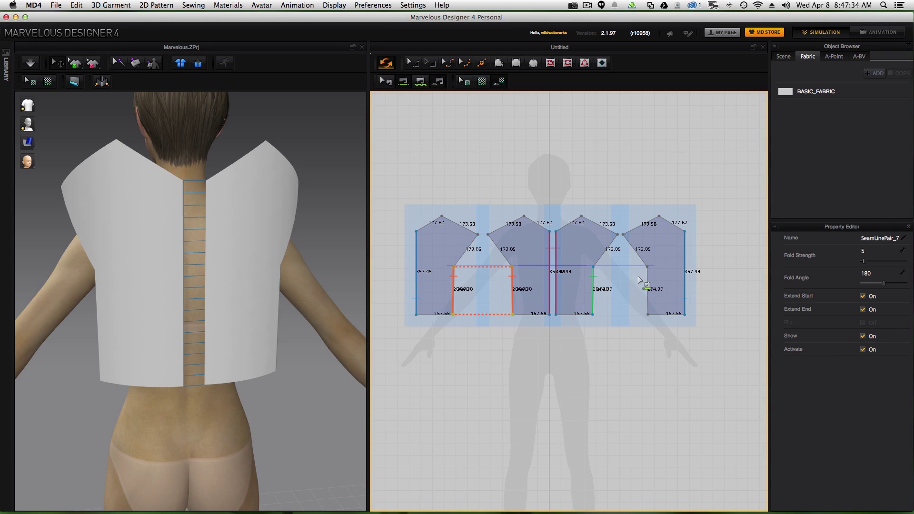
left_click(649, 289)
Step: Sew both shoulder seams by joining the sloping shoulder edges of each adjacent front and back half-bodice
left_click(613, 232)
left_click(639, 231)
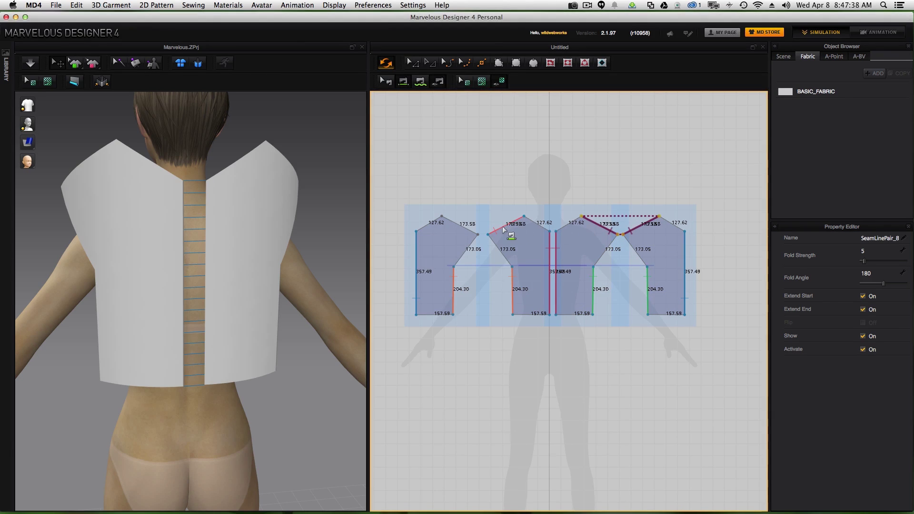
left_click(468, 229)
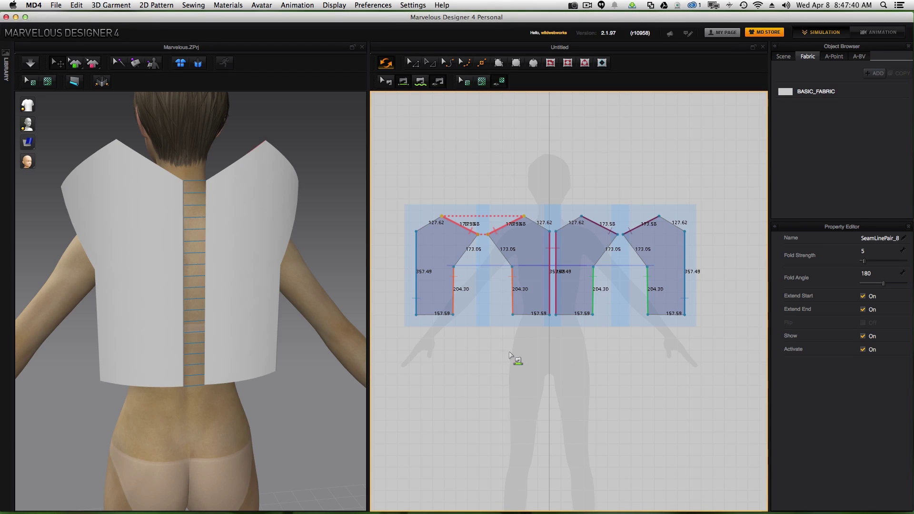
Step: Leave the sewing mode and simulate the garment so the sewn bodice drapes onto the avatar, viewed from the front
left_click(411, 62)
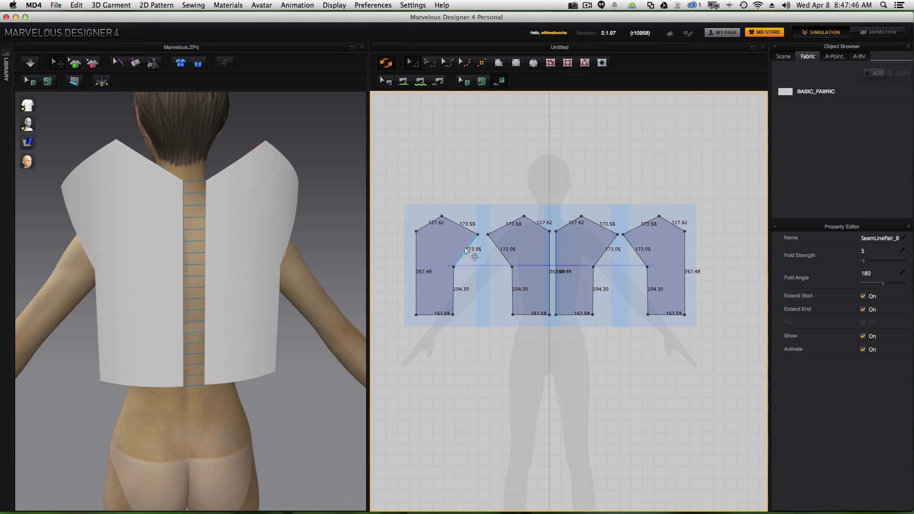
right_click_drag(133, 343, 340, 333)
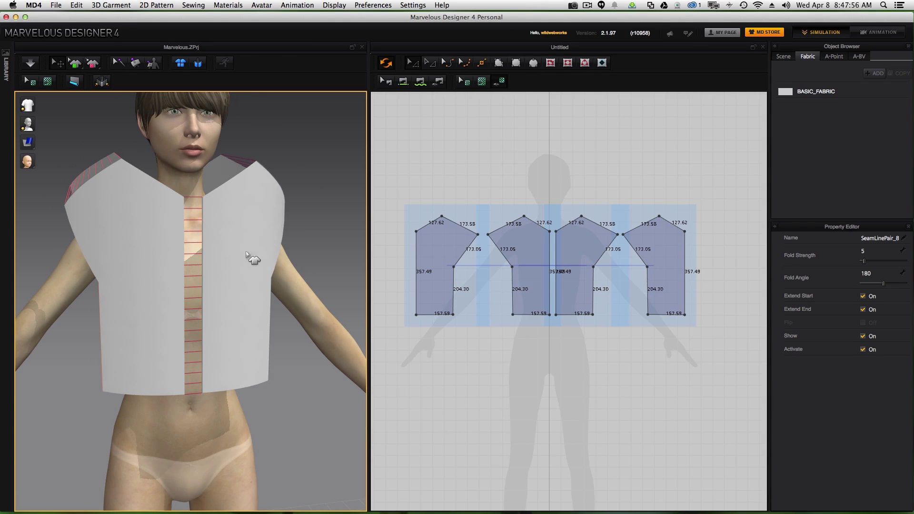
left_click(30, 64)
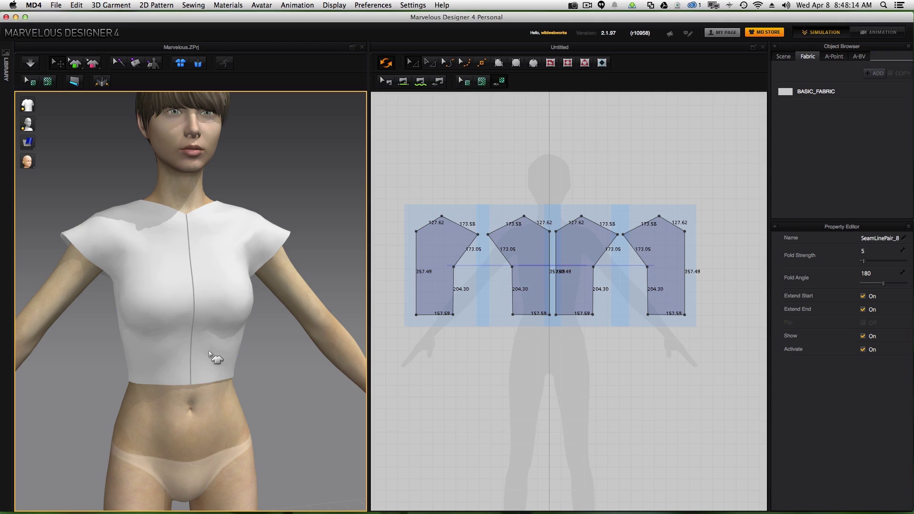
scroll(195, 337, "up", 2)
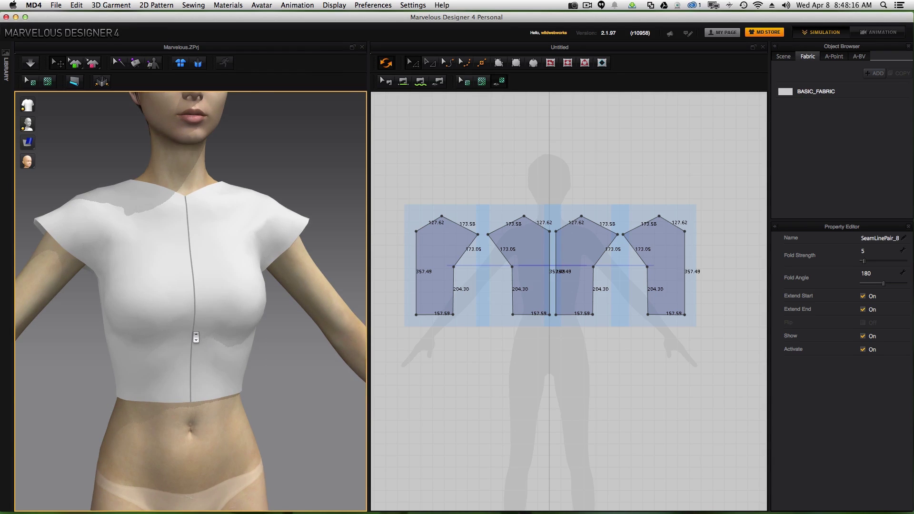
Step: Show the pressure points on the draped bodice and examine where the fabric fits tightly against the avatar
scroll(196, 337, "down", 2)
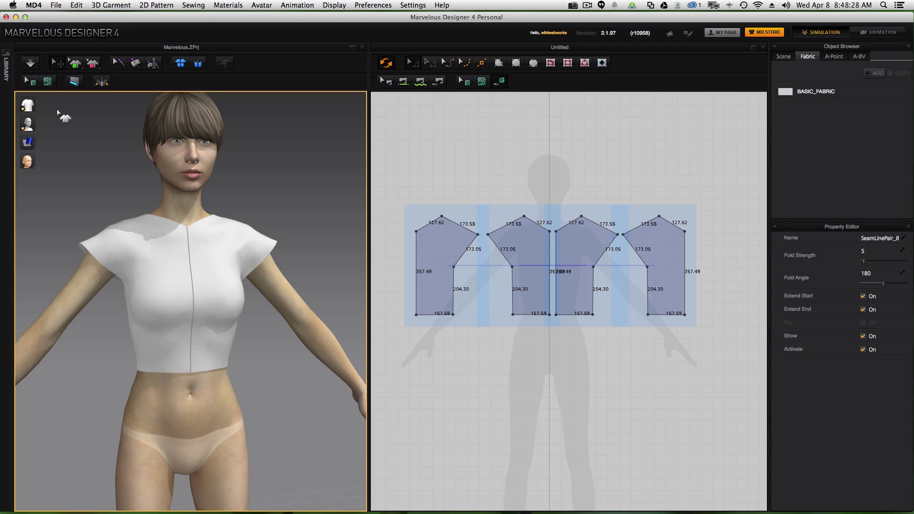
mouse_move(28, 104)
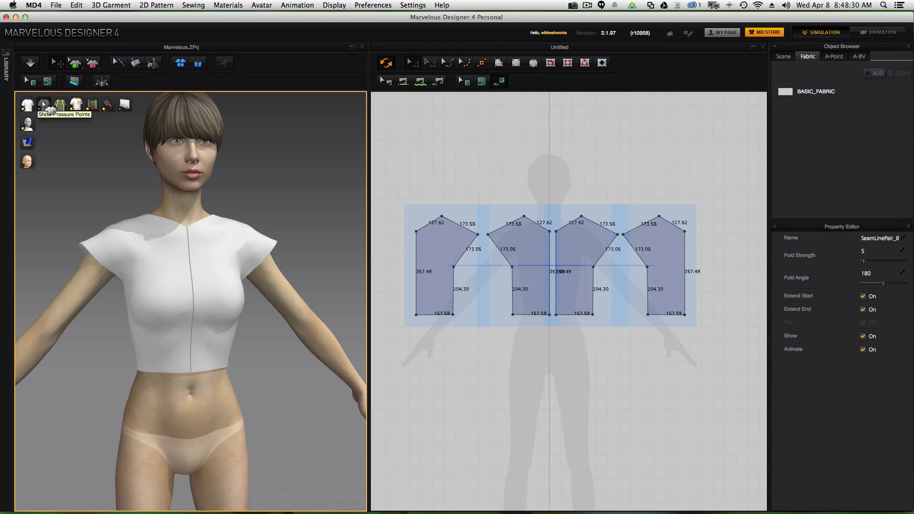
left_click(43, 105)
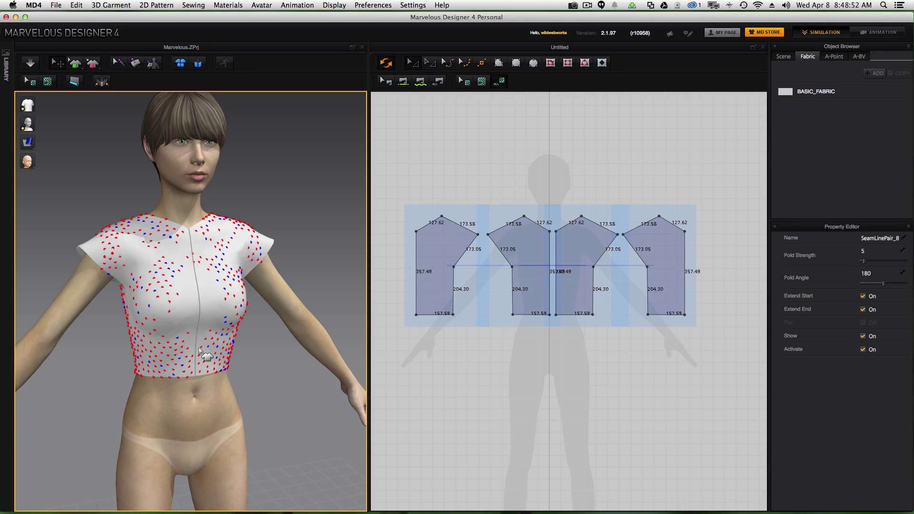
mouse_move(219, 347)
right_mouse_down()
mouse_move(120, 347)
mouse_move(233, 347)
mouse_move(2, 343)
mouse_move(208, 341)
right_mouse_up()
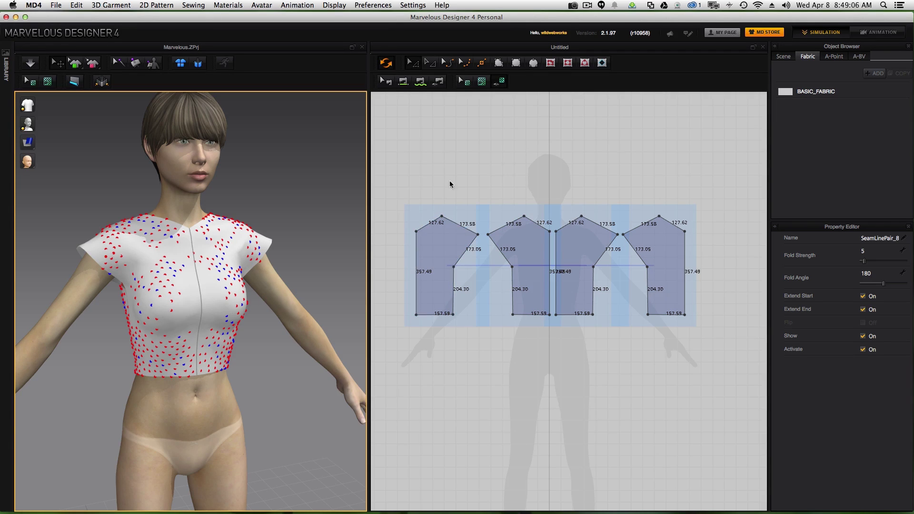
Step: Widen the front half-bodices by moving the center-front edge outward until each hem measures about 163 mm
left_click(415, 66)
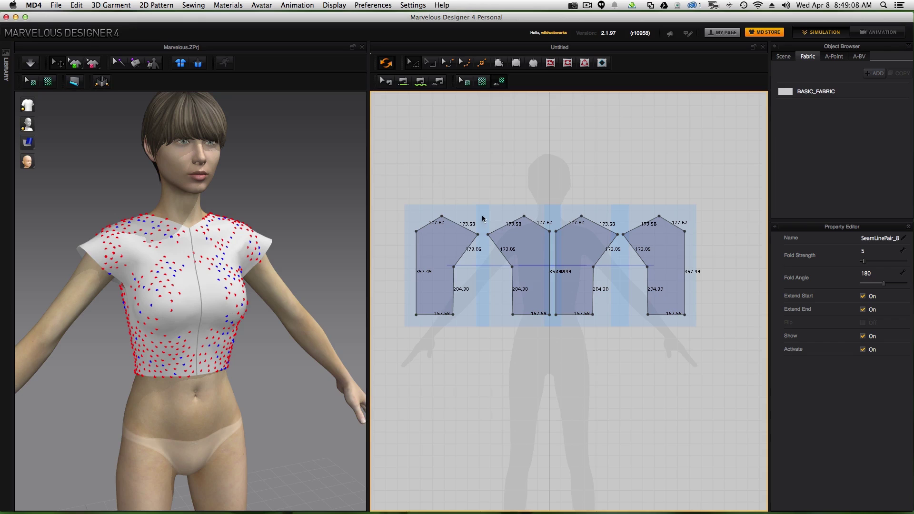
left_click(557, 276)
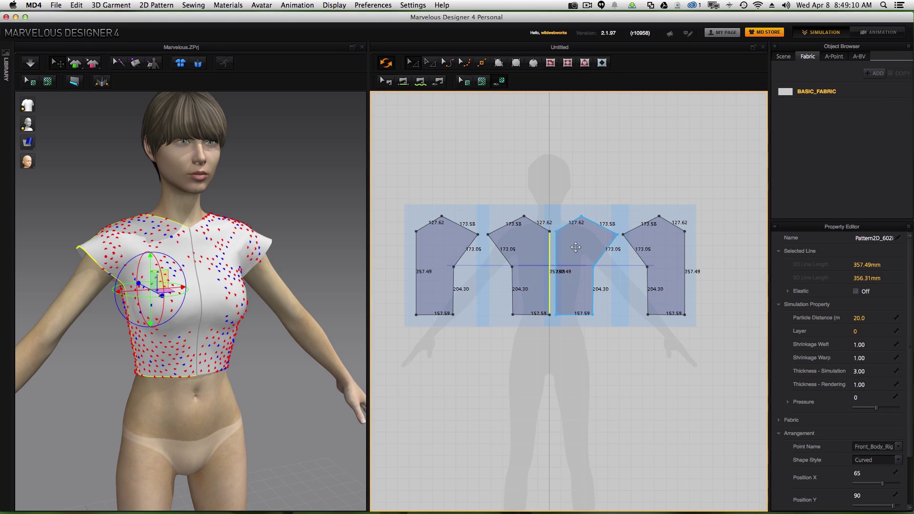
scroll(558, 267, "up", 5)
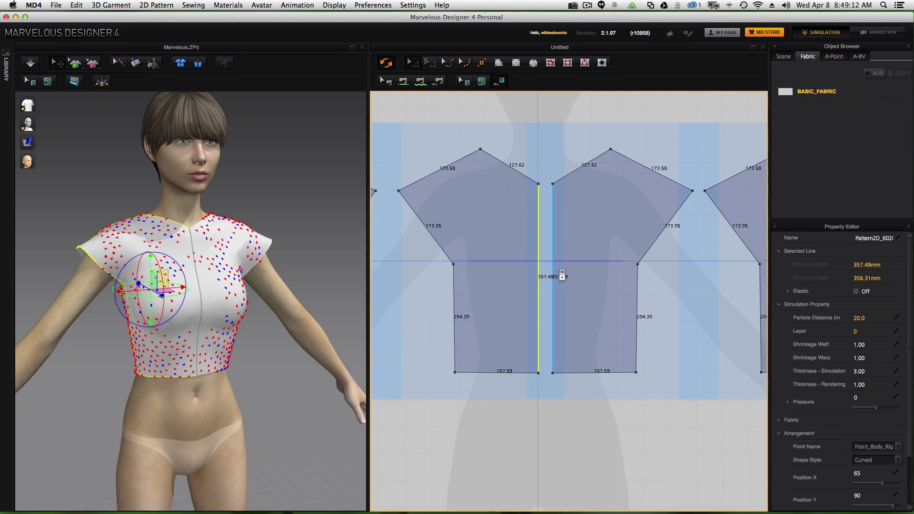
left_click_drag(538, 277, 542, 279)
scroll(438, 282, "up", 3)
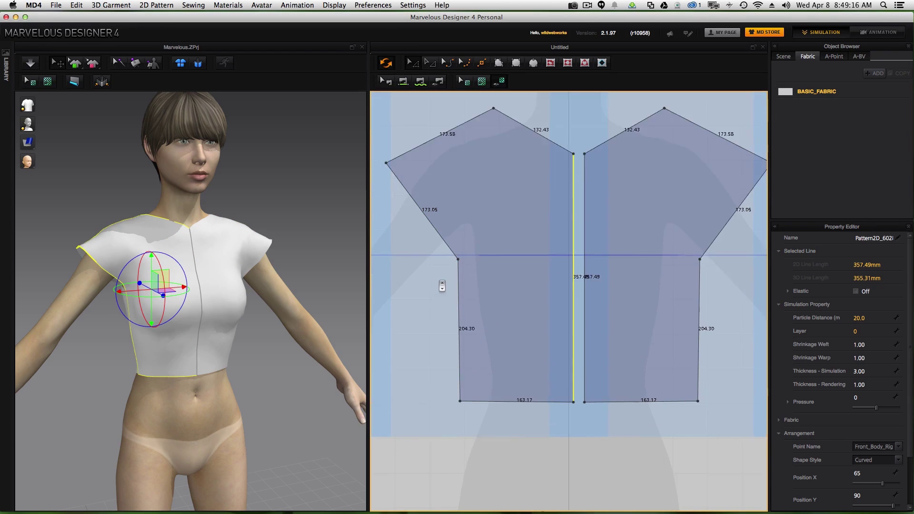
Step: Widen the back half-bodices by moving the center-back edge outward until each hem measures about 170 mm
scroll(437, 281, "down", 5)
middle_click_drag(437, 282, 580, 282)
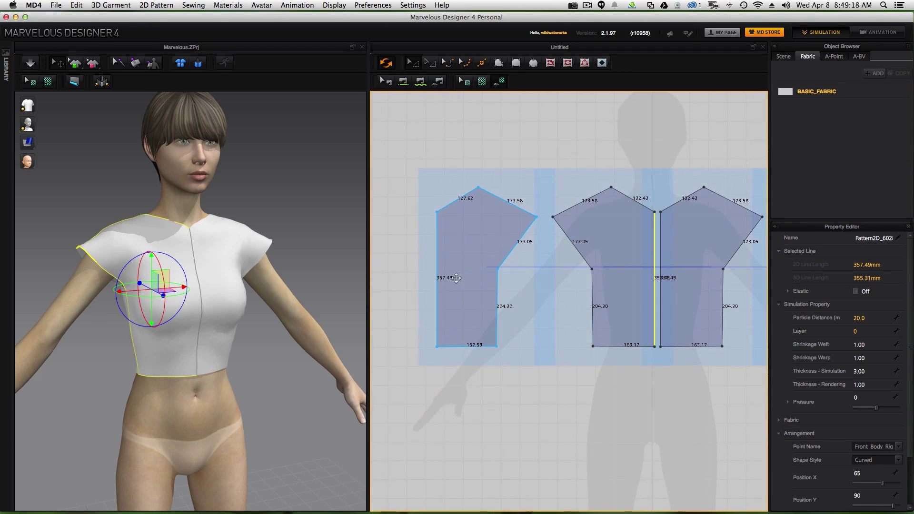
left_click(437, 284)
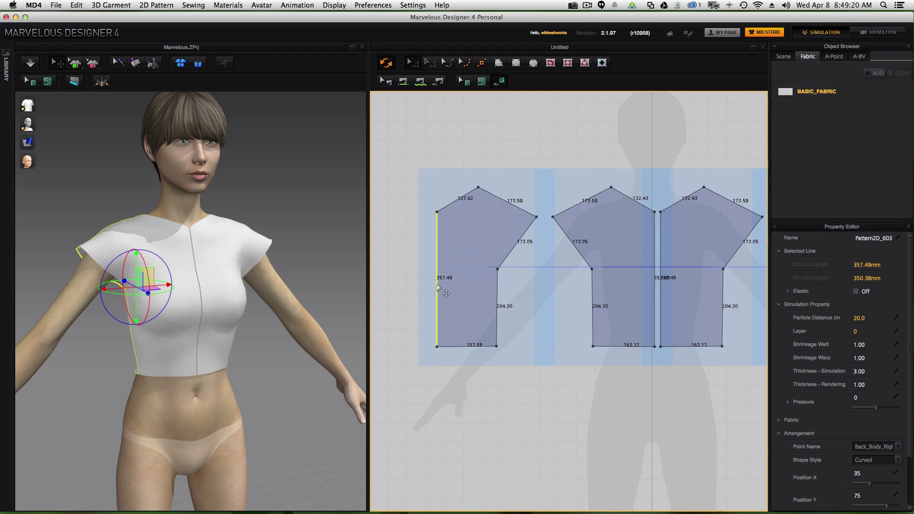
left_click_drag(436, 284, 432, 284)
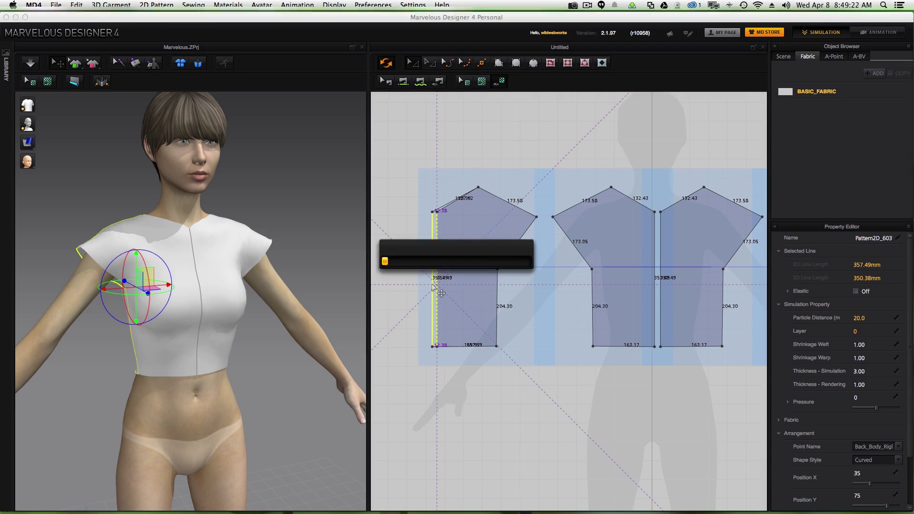
Step: Simulate the garment with the widened patterns, stop the simulation, and inspect the pressure points from front and back
left_click(30, 63)
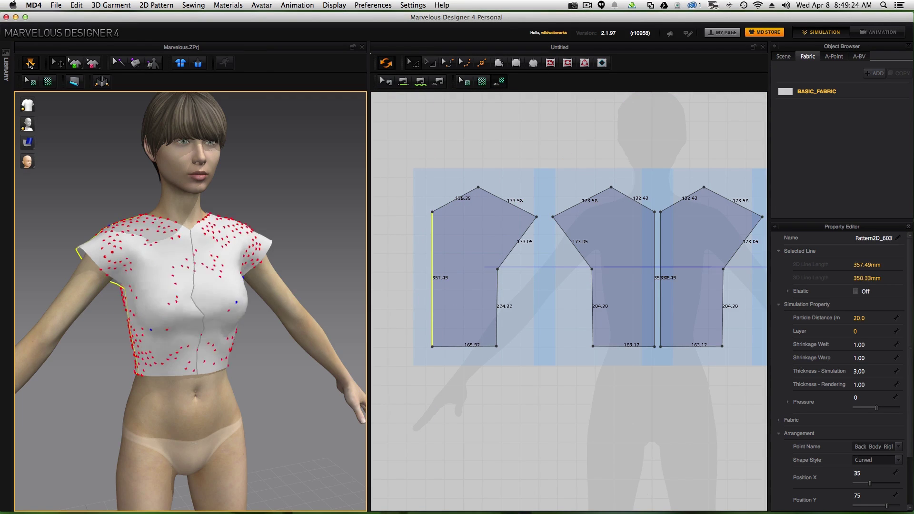
left_click(31, 65)
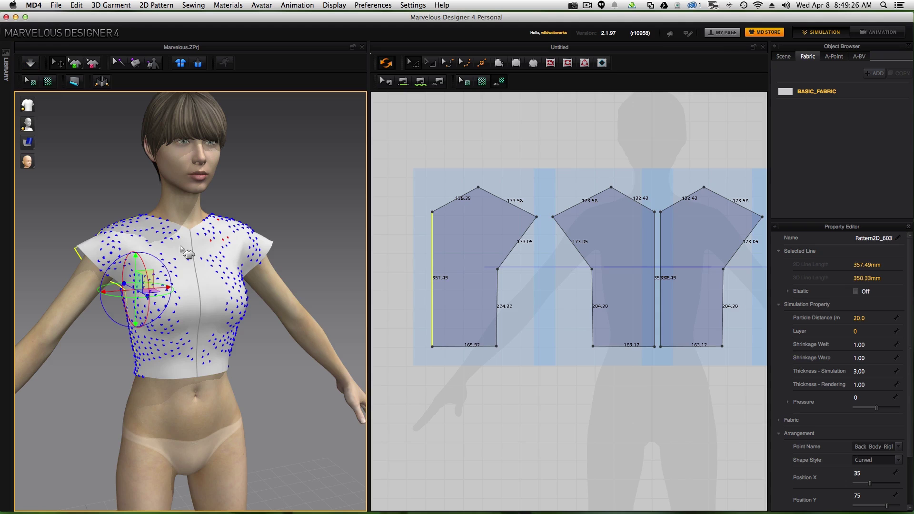
mouse_move(242, 356)
right_mouse_down()
mouse_move(20, 360)
mouse_move(233, 356)
mouse_move(227, 349)
right_mouse_up()
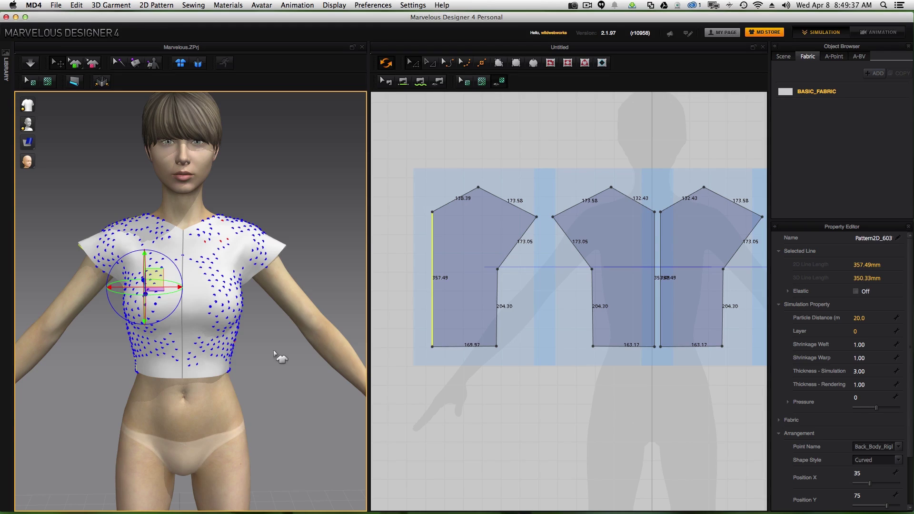
right_click_drag(272, 350, 67, 351)
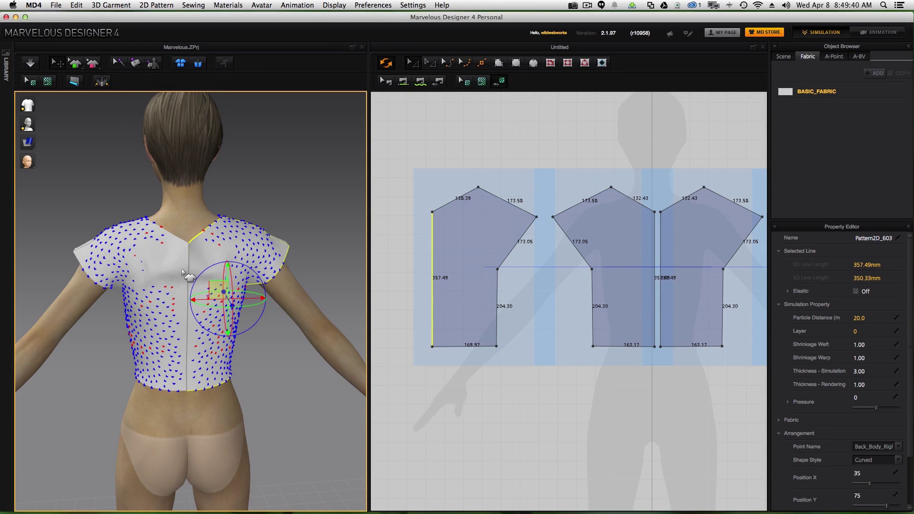
right_click_drag(162, 312, 368, 305)
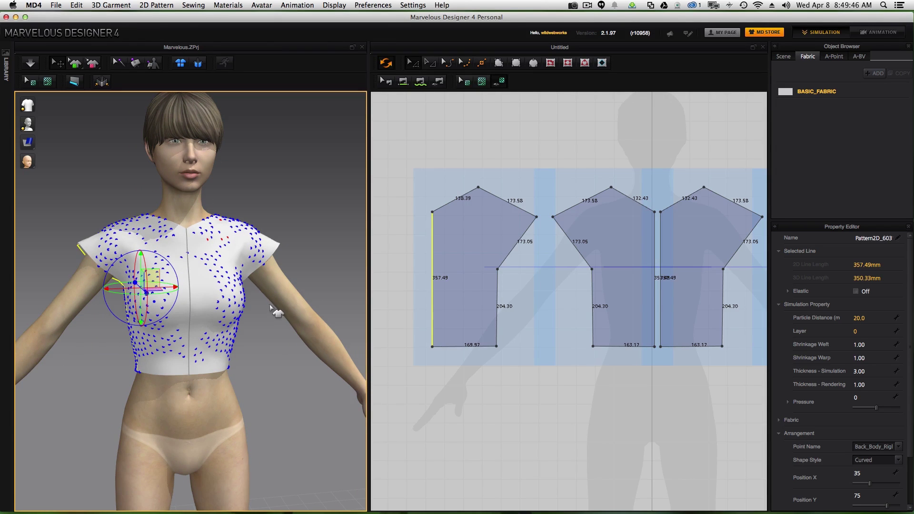
Step: Curve the straight necklines inward to about 142 mm at the back and 136 mm at the front, and all armholes to about 176 mm
left_click(450, 63)
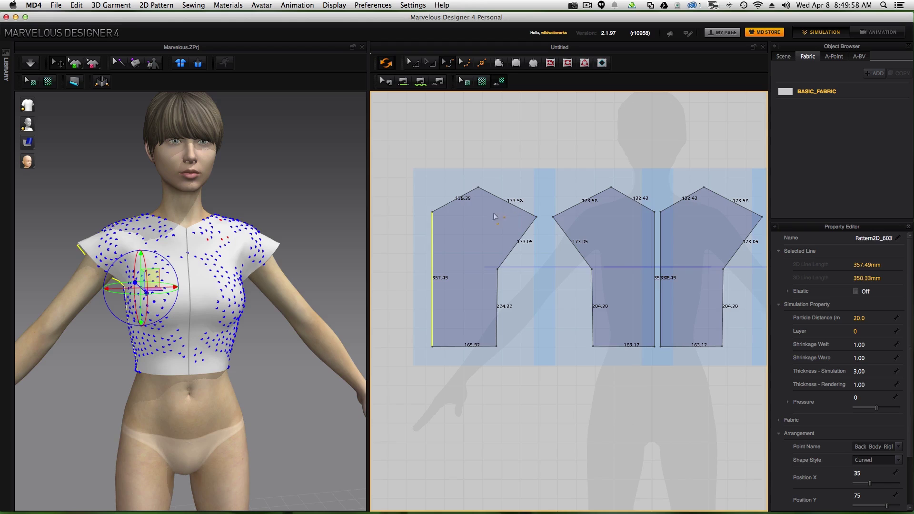
left_click(458, 205)
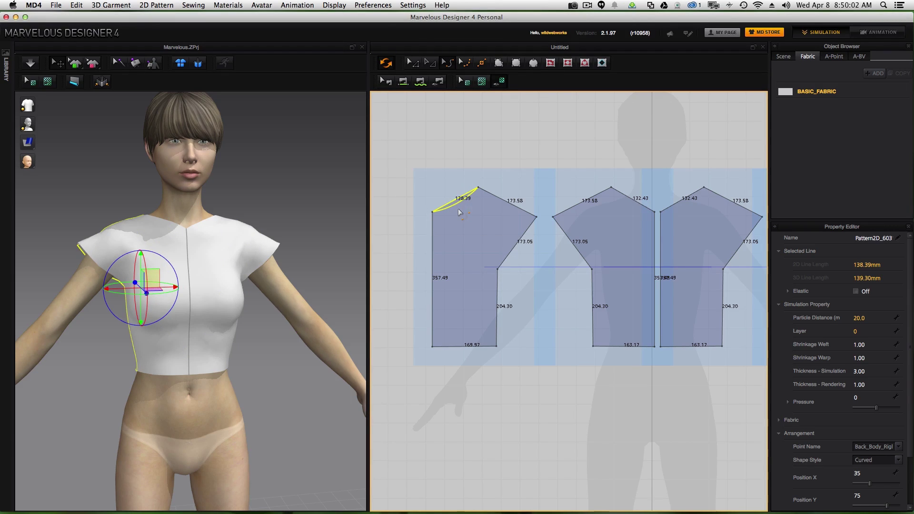
left_click_drag(458, 212, 458, 211)
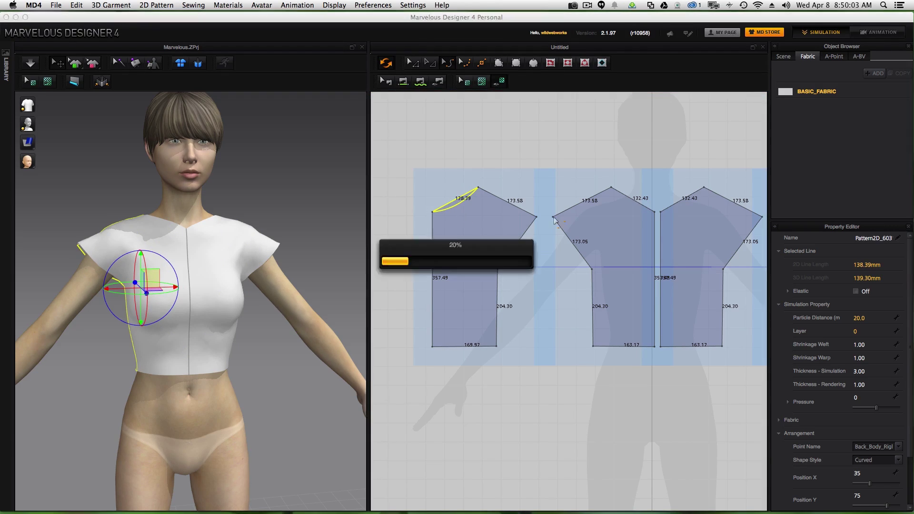
left_click(635, 204)
left_click_drag(636, 203, 630, 211)
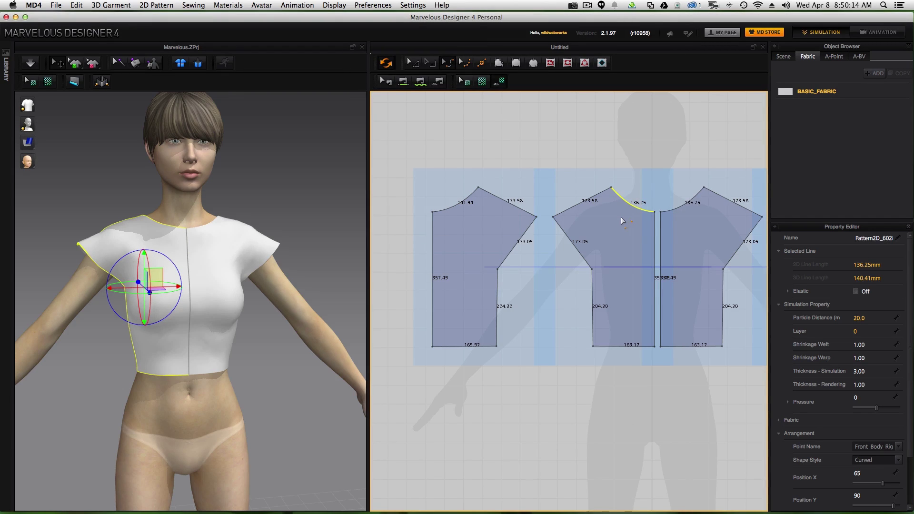
left_click_drag(522, 243, 512, 233)
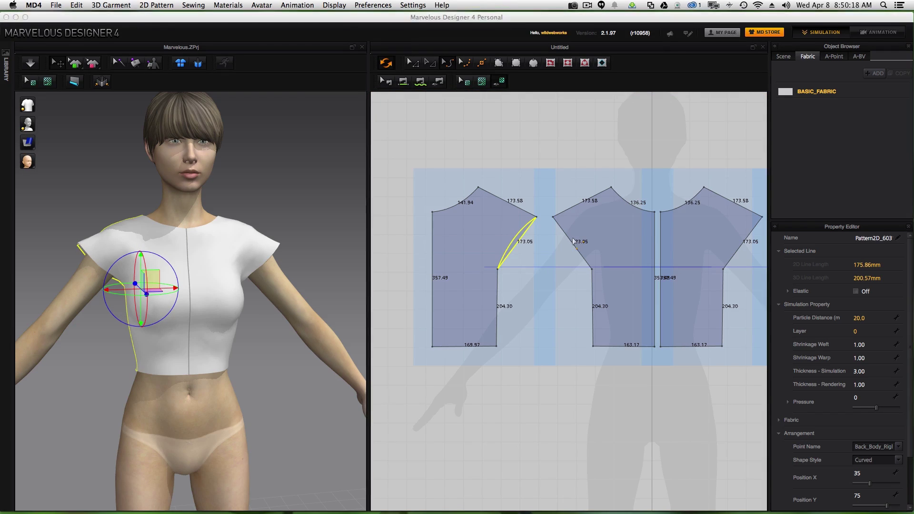
left_click_drag(572, 241, 582, 235)
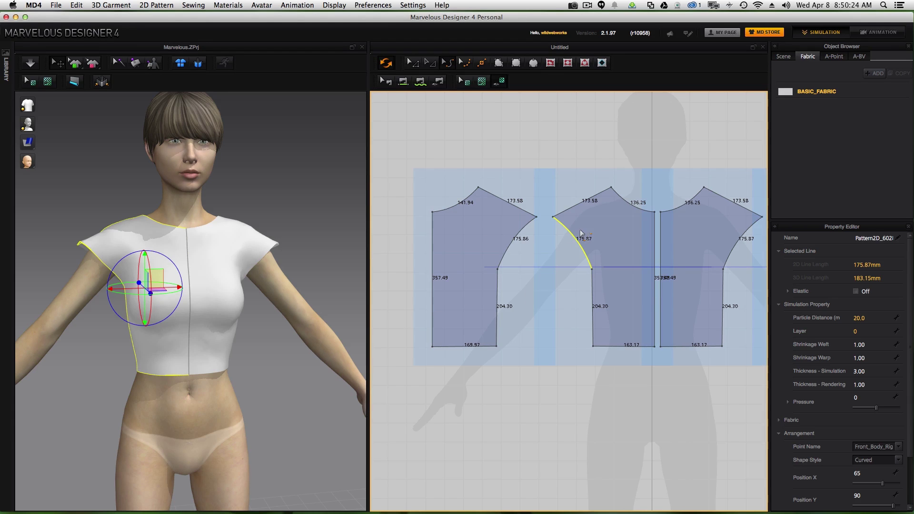
Step: Move the center-back neck point of the back half-bodices inward until the back neckline measures about 116 mm
right_click_drag(309, 329, 85, 308)
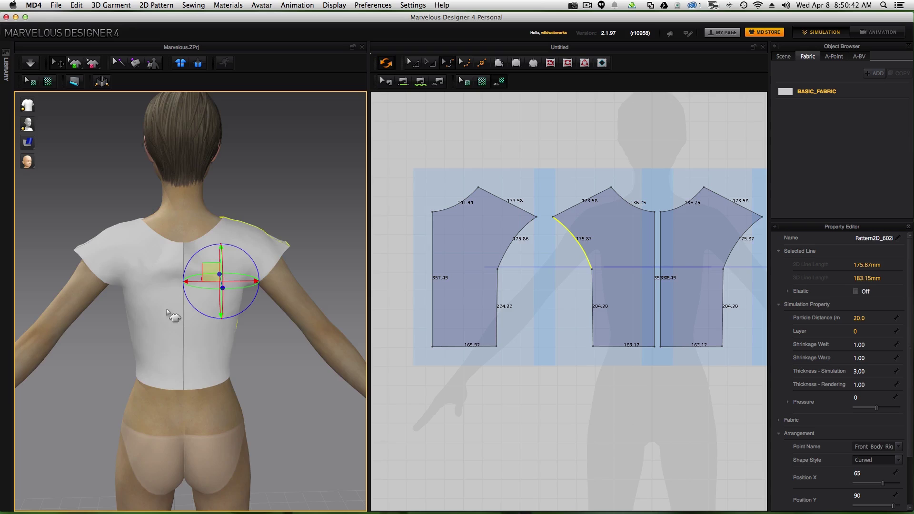
mouse_move(167, 311)
right_mouse_down()
mouse_move(219, 304)
mouse_move(166, 307)
mouse_move(179, 307)
right_mouse_up()
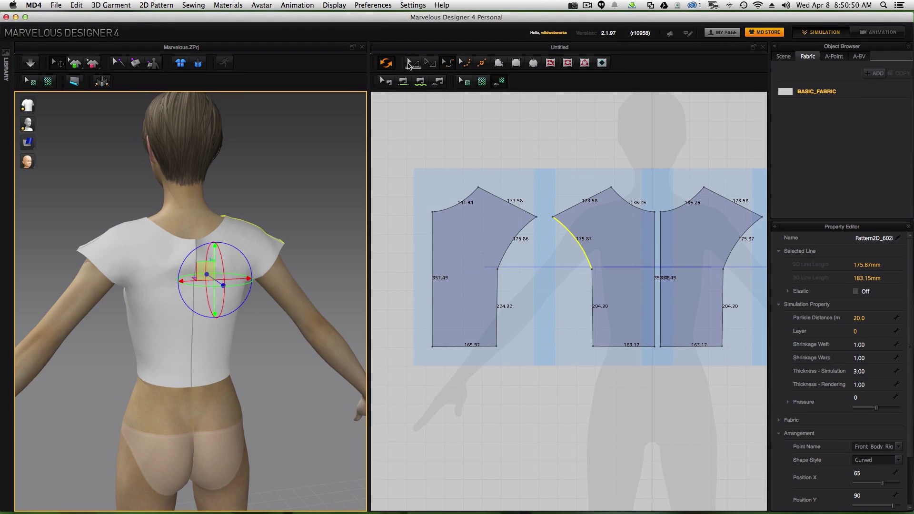
left_click(410, 64)
left_click(432, 212)
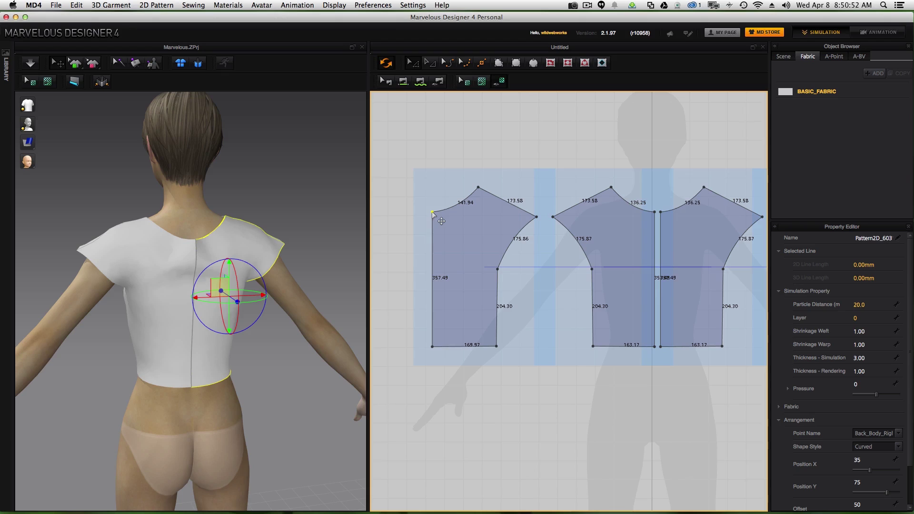
left_click_drag(432, 211, 438, 211)
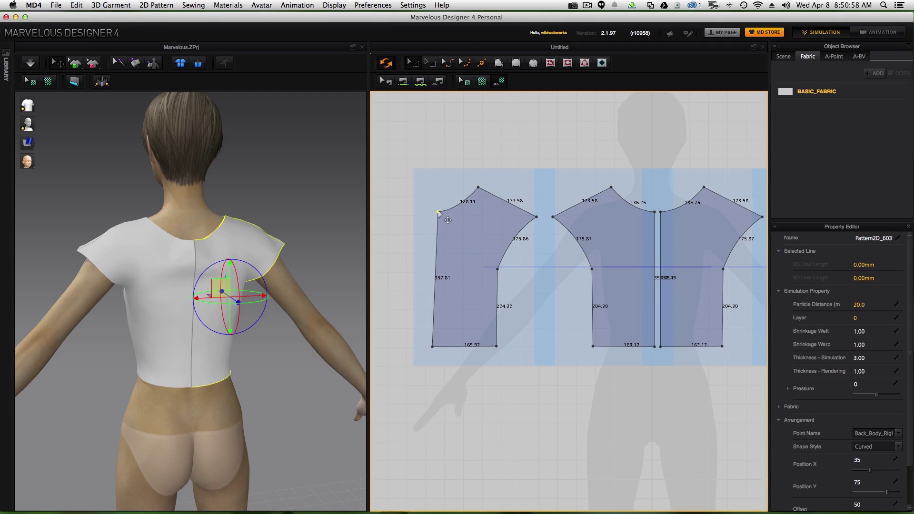
left_click_drag(438, 211, 443, 212)
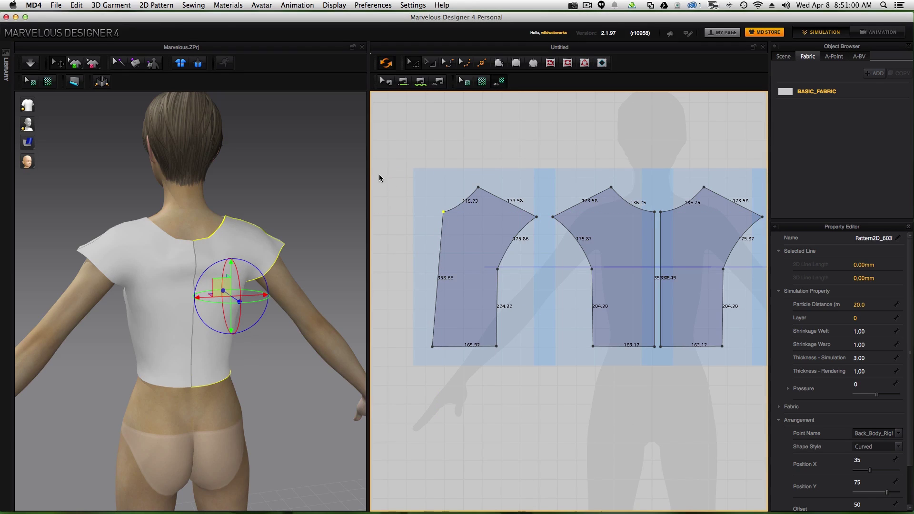
Step: Simulate the garment with the reshaped neckline and armholes, check it from the front, and hide the pressure points
left_click(30, 65)
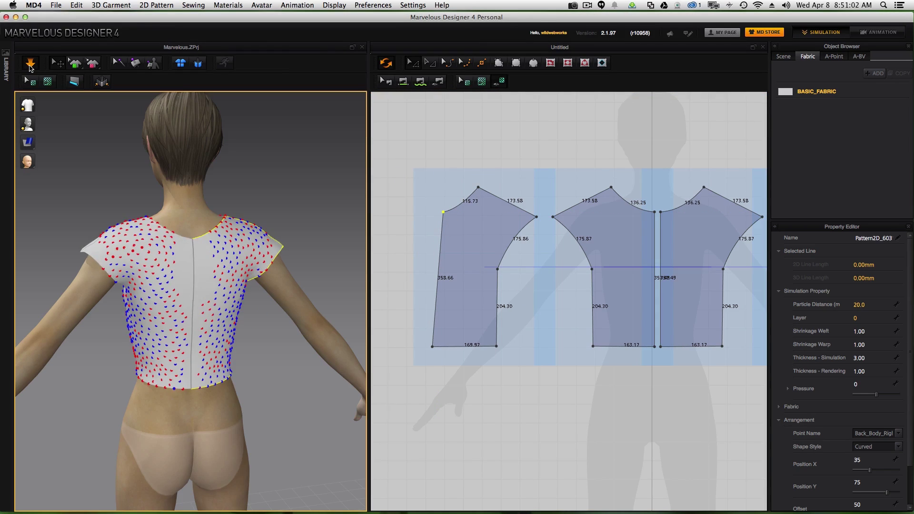
left_click(29, 65)
right_click_drag(178, 309, 86, 305)
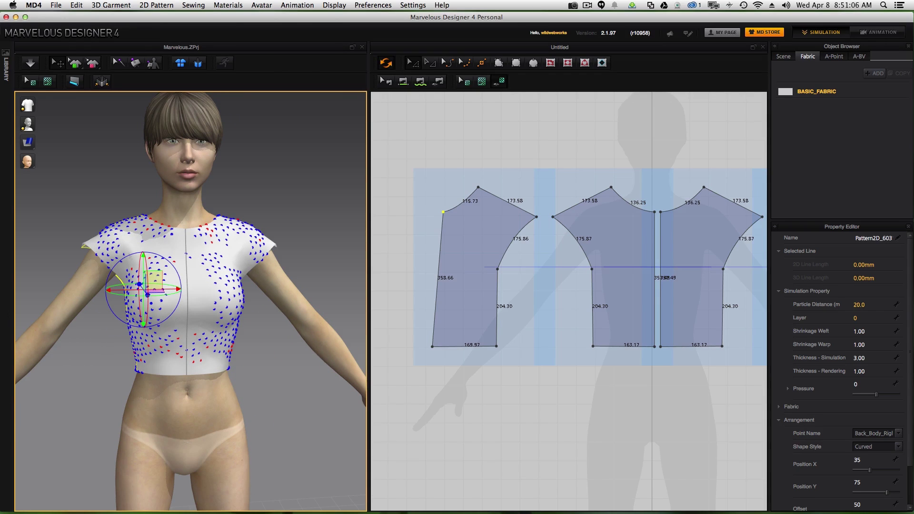
mouse_move(30, 106)
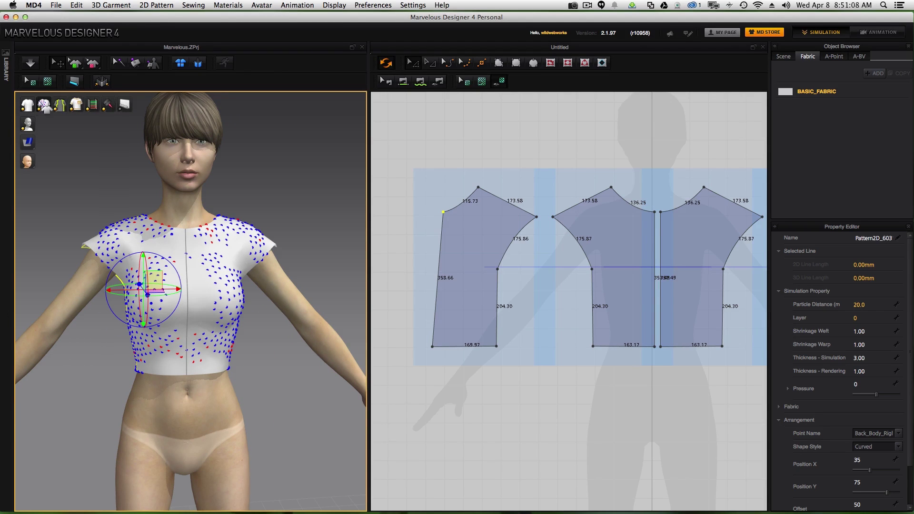
left_click(44, 105)
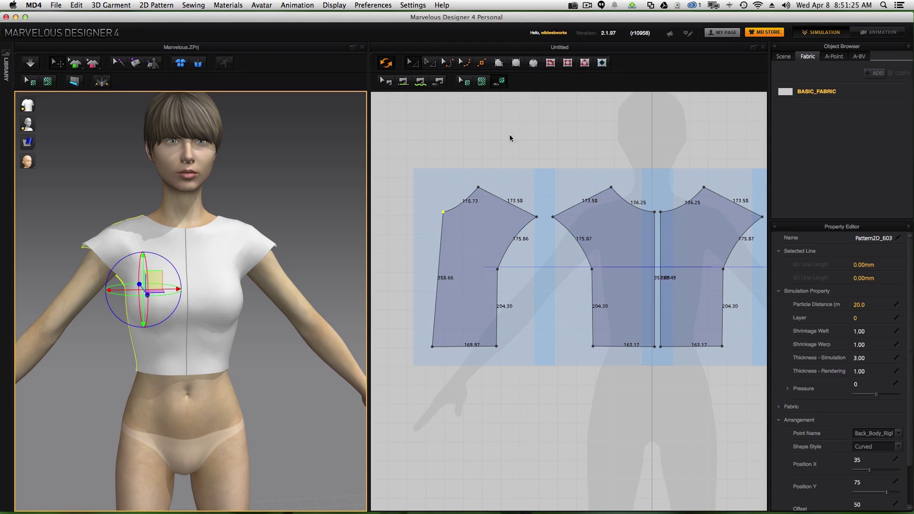
Step: Move the outer shoulder point of the front half-bodices inward and up until the shoulder edge measures about 102 mm
left_click(410, 66)
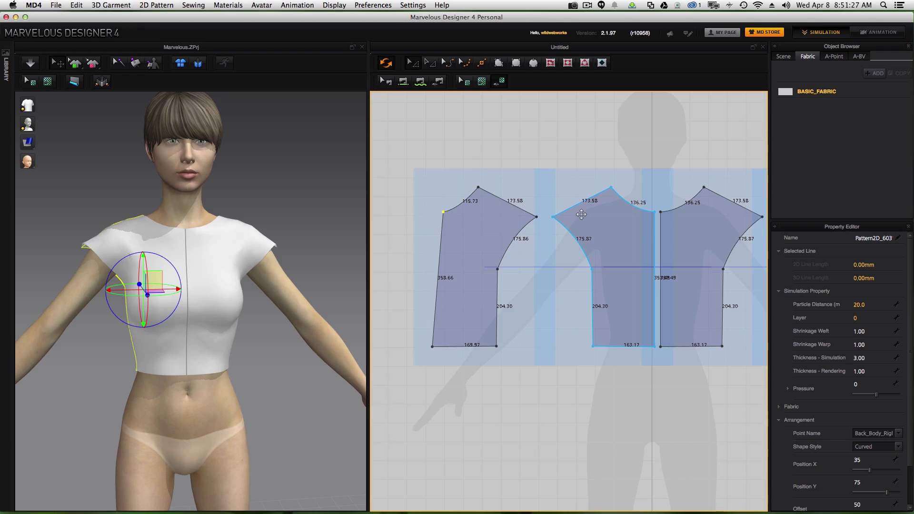
left_click(554, 217)
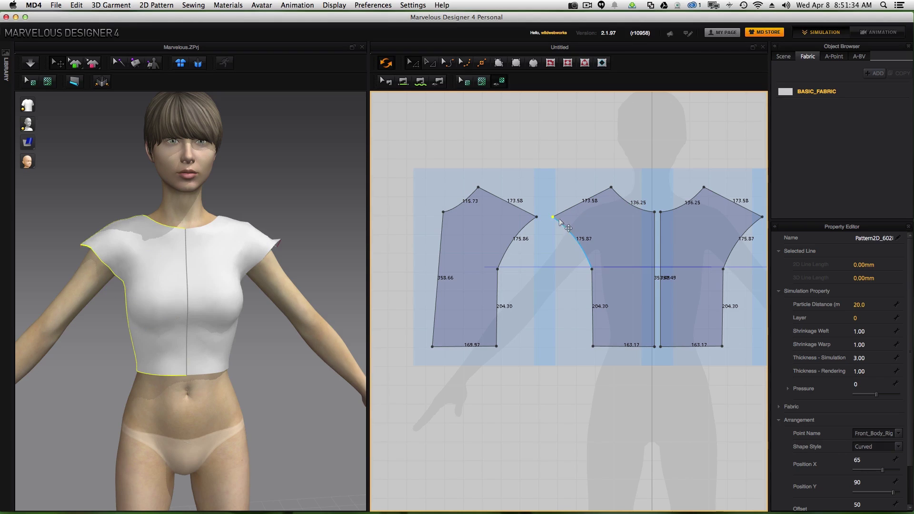
left_click_drag(552, 218, 577, 204)
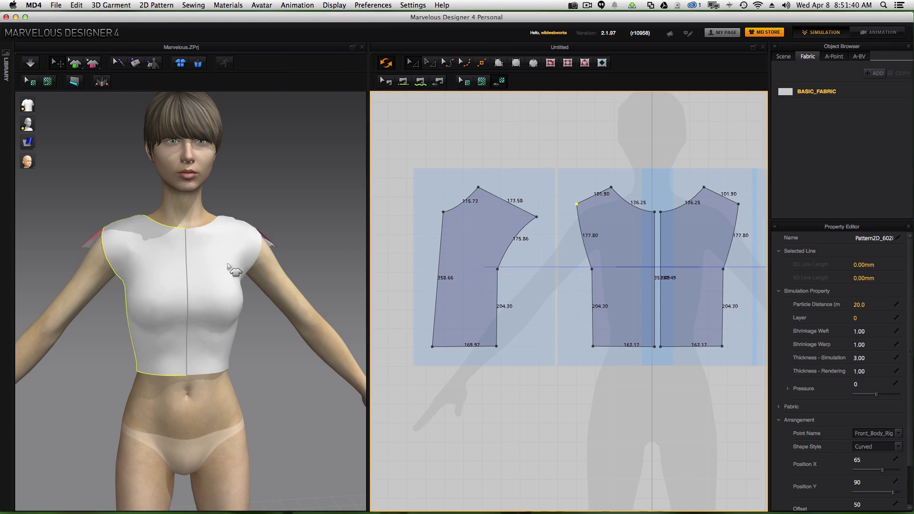
right_click_drag(251, 290, 216, 291)
right_click_drag(238, 290, 241, 289)
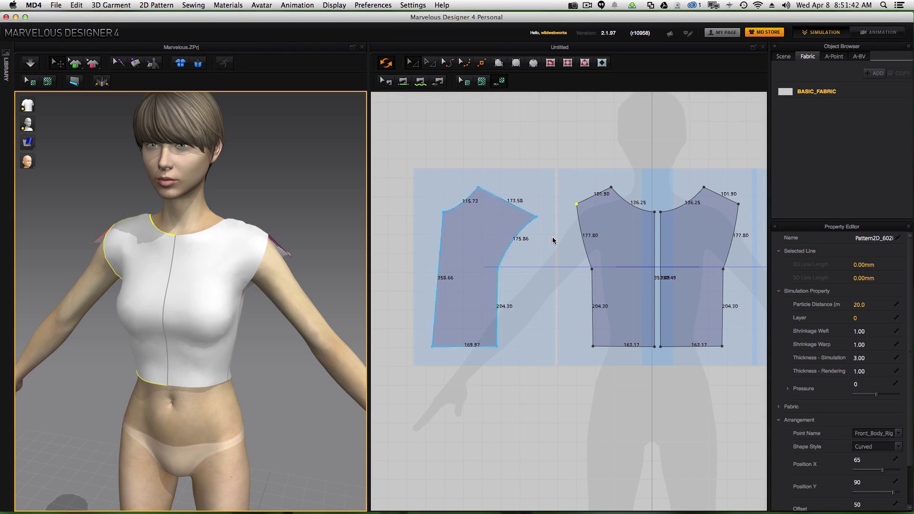
Step: Shorten the front half-bodices' shoulder edges to about 69 mm and split the back shoulder line 68.67 mm from the neck point
left_click_drag(576, 204, 586, 200)
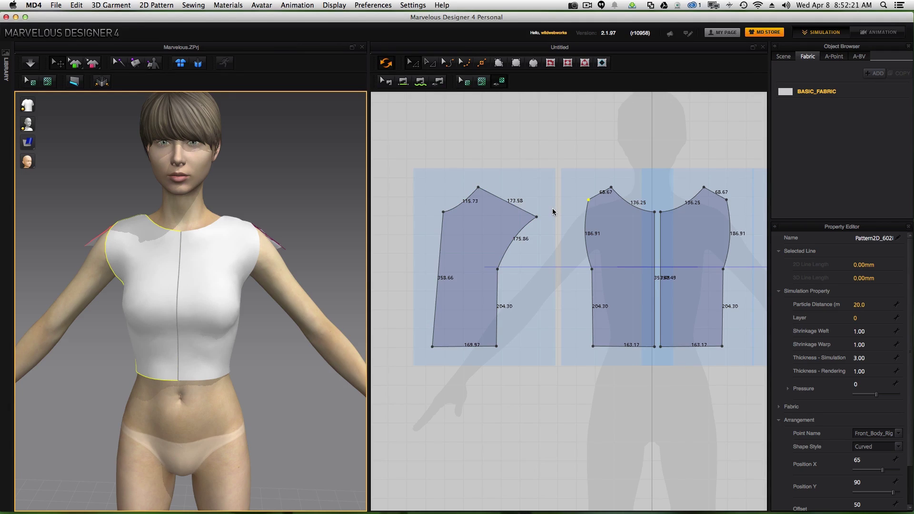
scroll(563, 190, "up", 3)
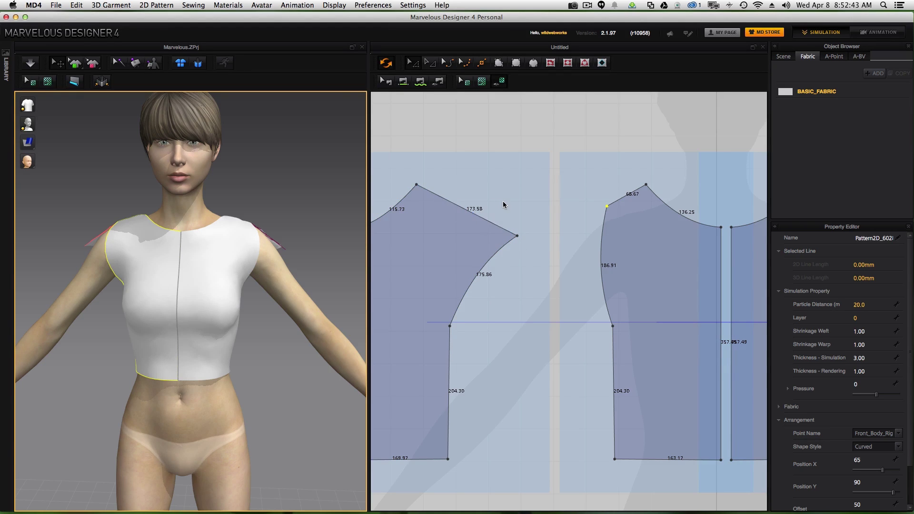
left_click(483, 61)
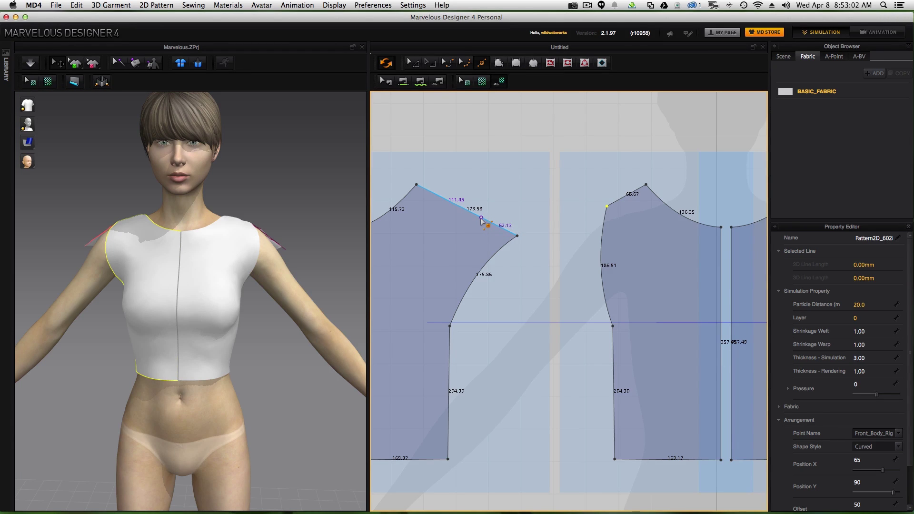
right_click(481, 220)
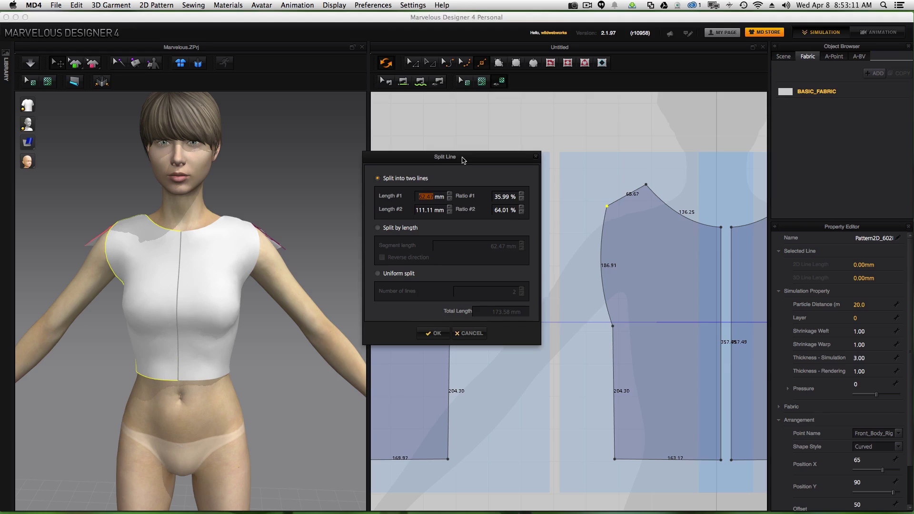
left_click_drag(464, 161, 623, 128)
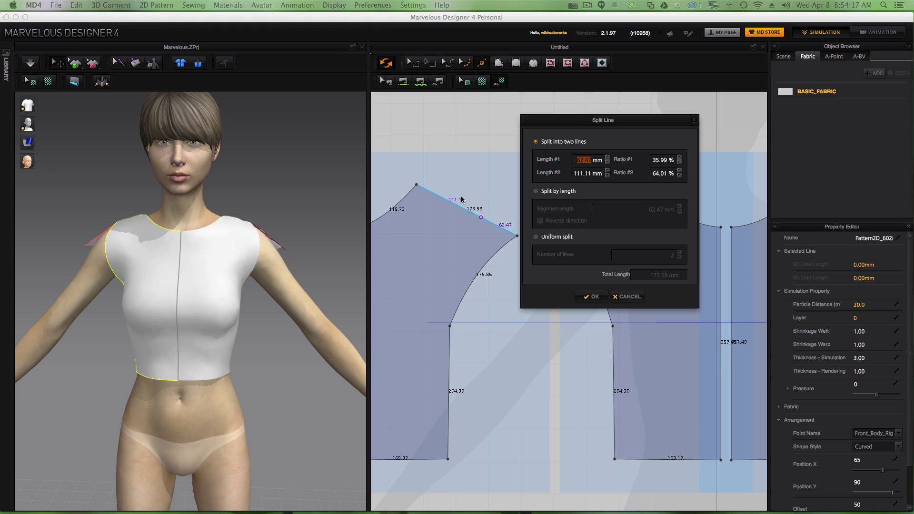
double_click(590, 174)
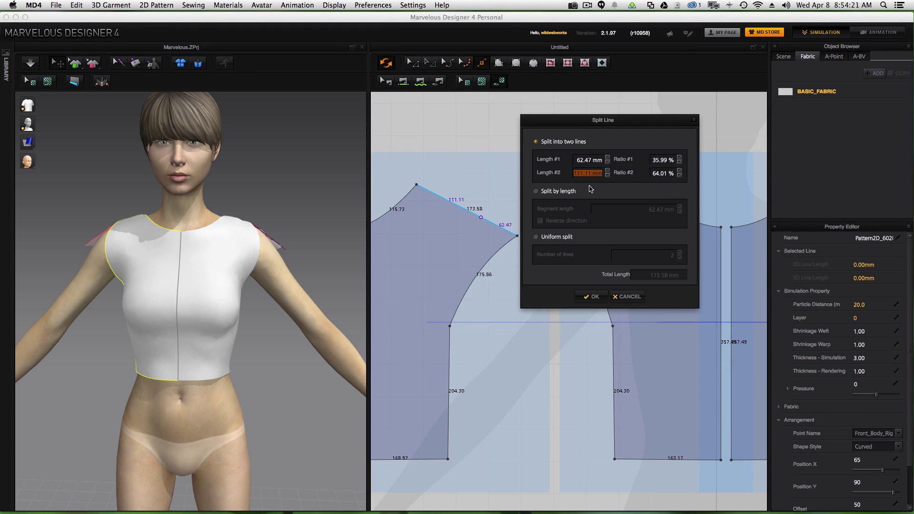
type("68.67")
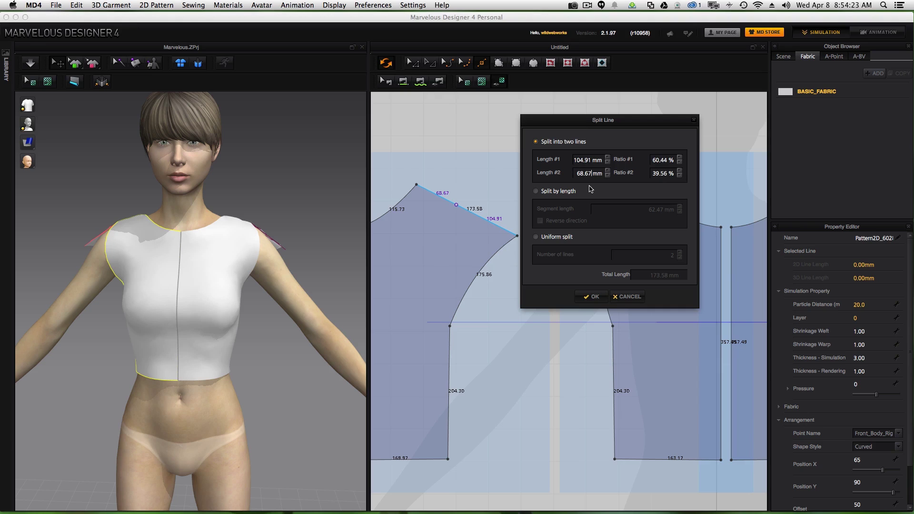
left_click(595, 297)
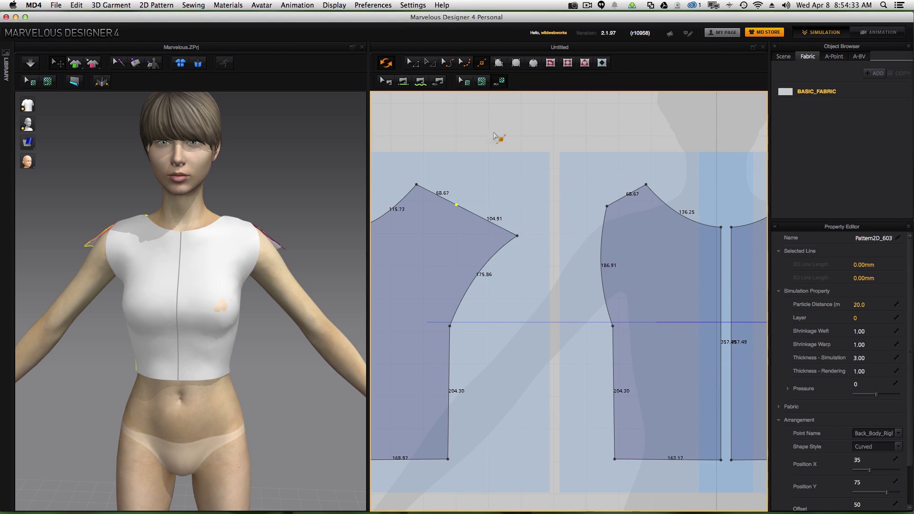
Step: Delete the outer shoulder point of the back half-bodices and curve the new straight armhole inward to about 187 mm
left_click(412, 65)
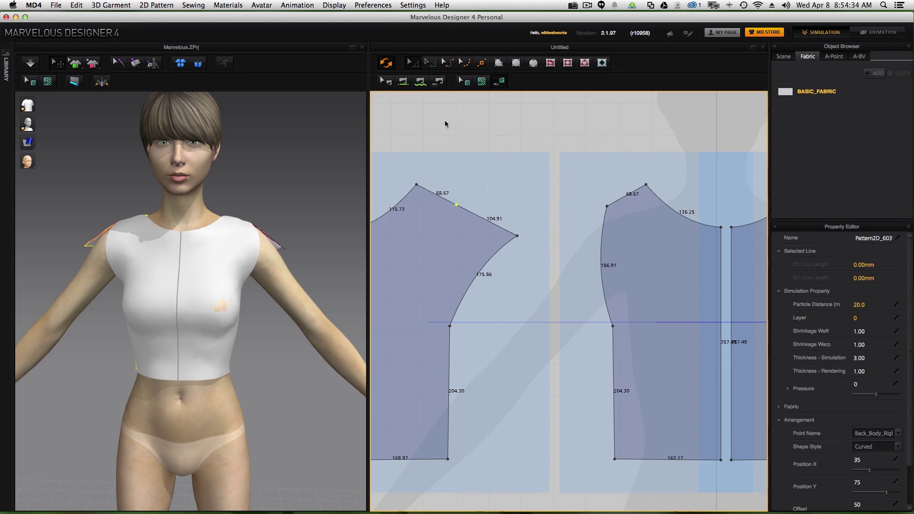
left_click(518, 236)
key("Delete")
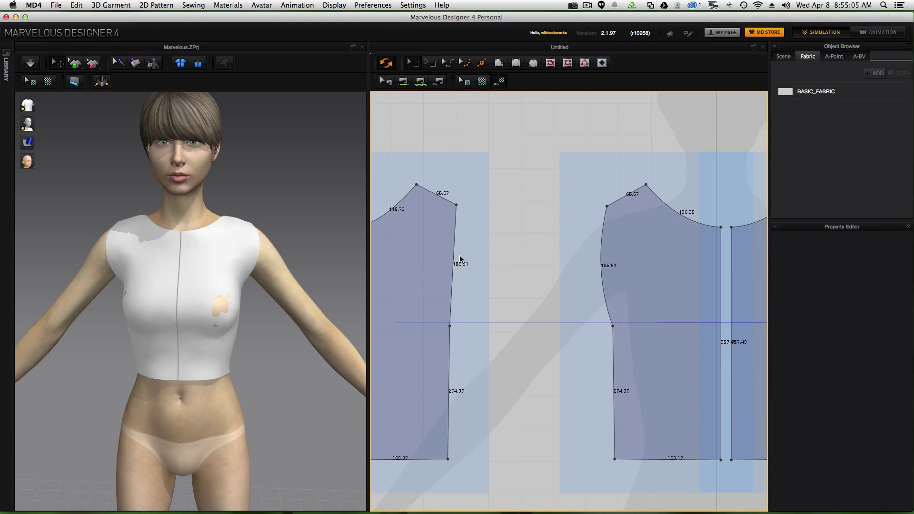
left_click(448, 63)
left_click_drag(454, 263, 445, 263)
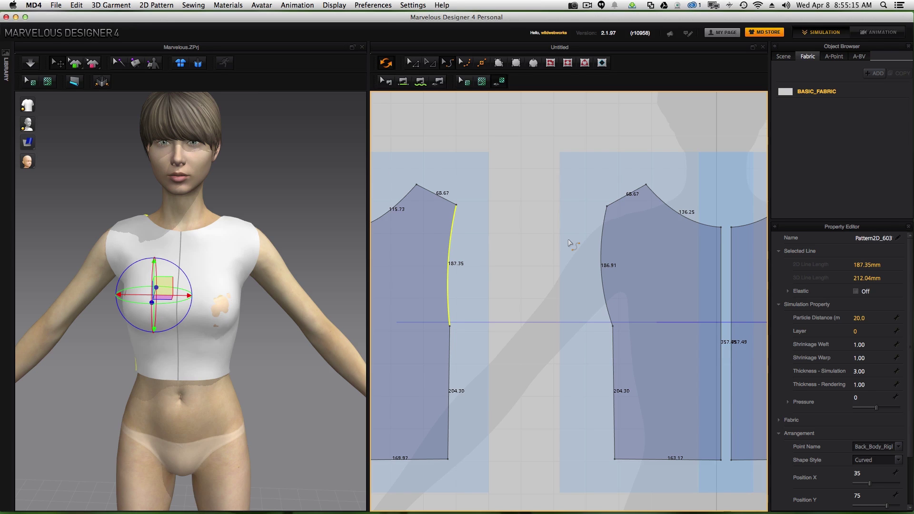
Step: Simulate the garment with the narrowed shoulders and check the shoulder area from the side and above
right_click_drag(275, 339, 302, 332)
left_click(30, 63)
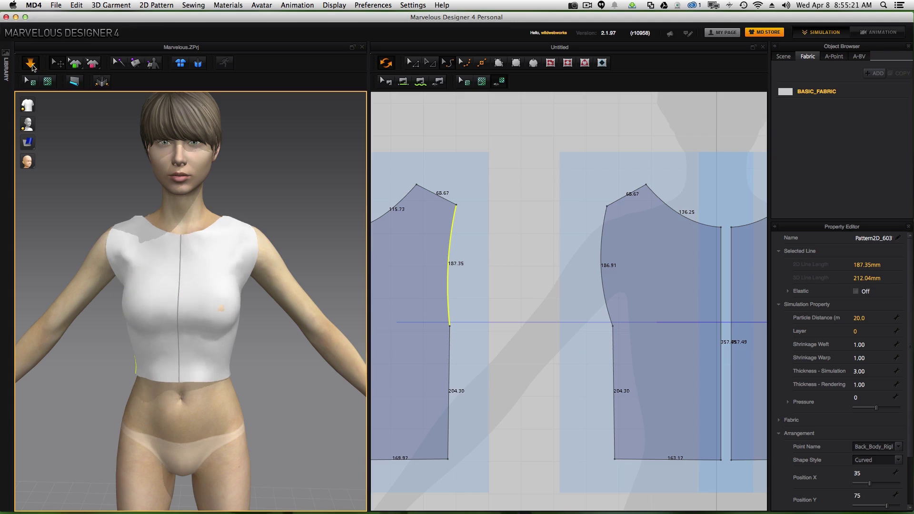
left_click(32, 66)
right_click_drag(284, 352, 150, 375)
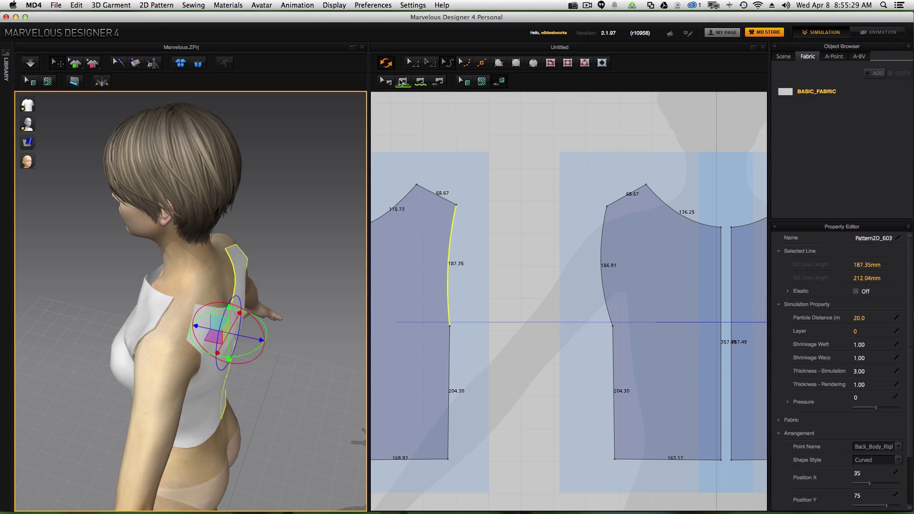
Step: Sew the front and back shoulder edges together on both sides of the bodice and simulate the garment
left_click(403, 82)
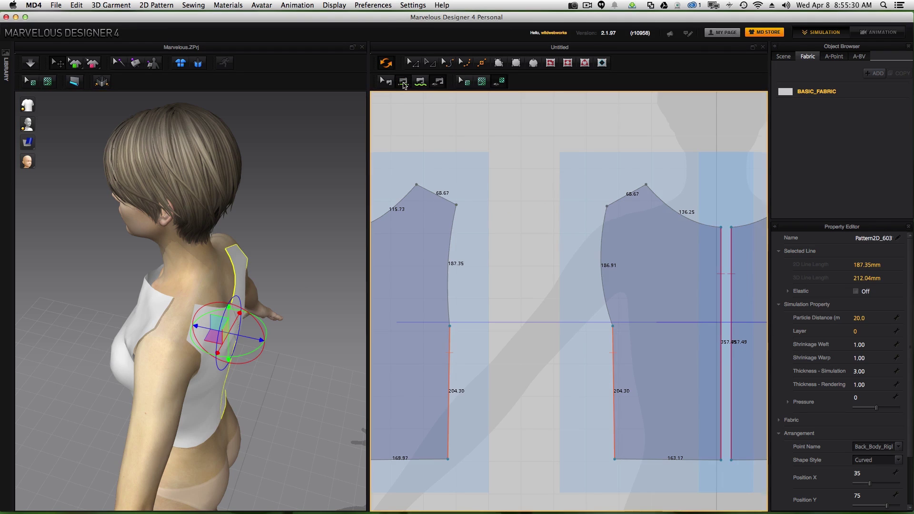
left_click(438, 196)
left_click(624, 196)
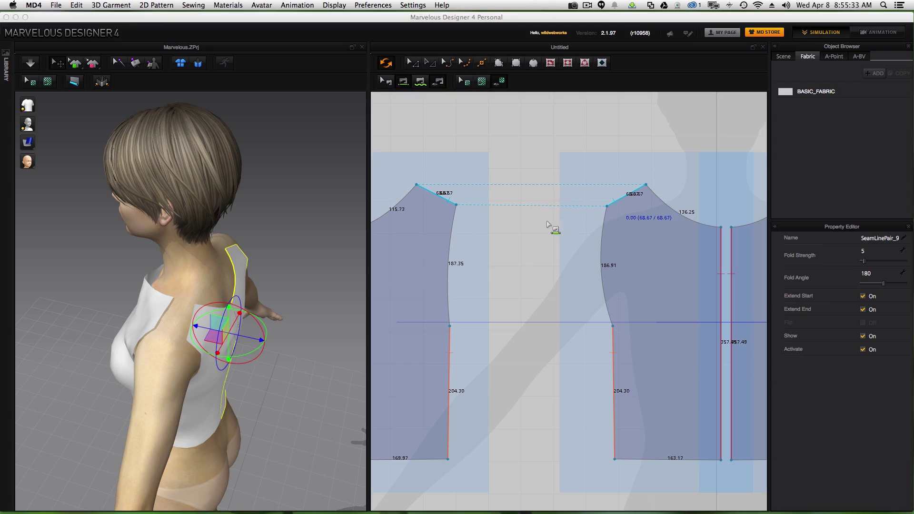
scroll(536, 267, "down", 5)
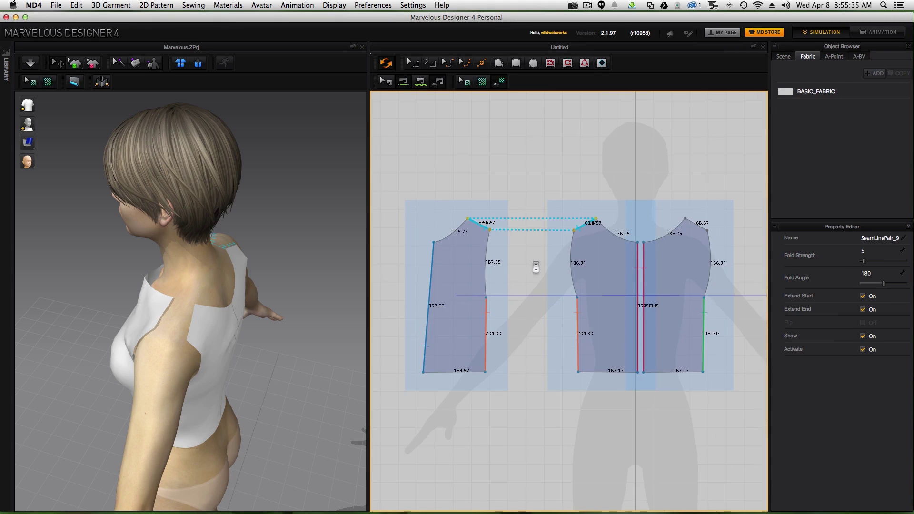
middle_click_drag(634, 257, 394, 268)
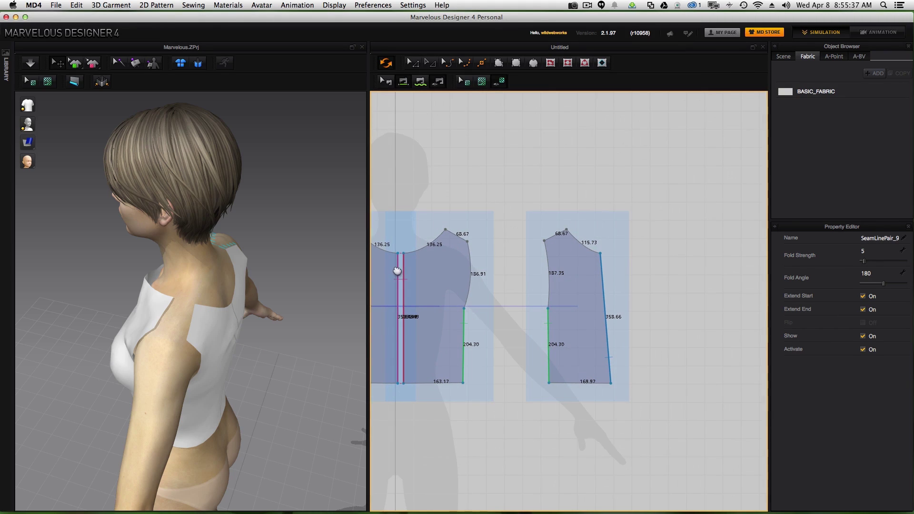
left_click(459, 238)
left_click(554, 236)
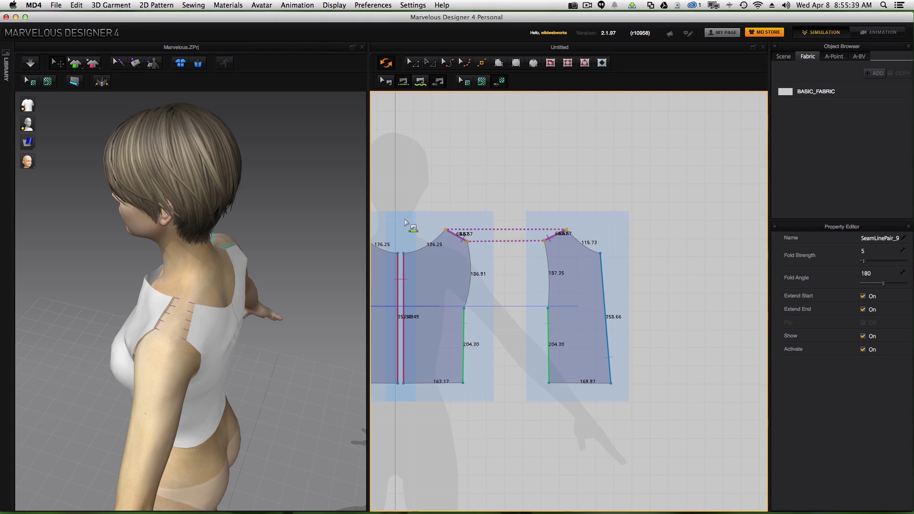
middle_click_drag(405, 219, 597, 170)
left_click(26, 61)
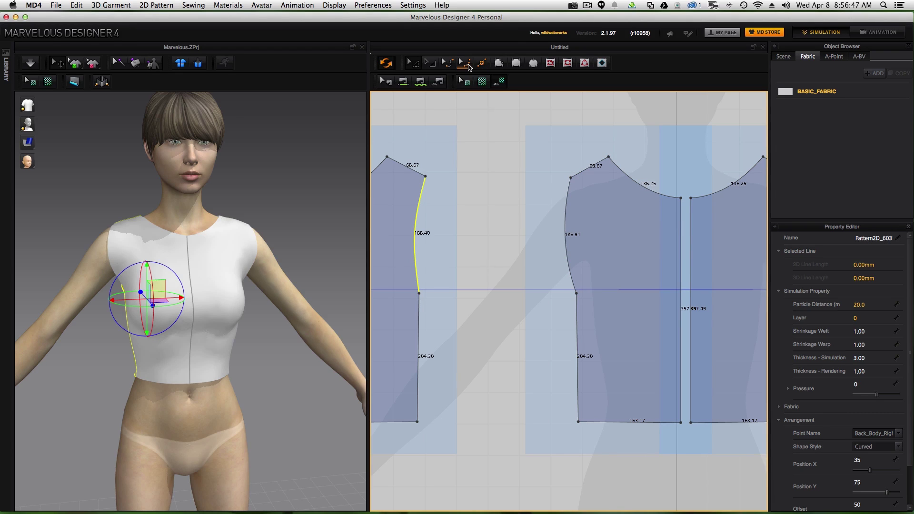
Step: Move the curve point of the front half-bodices' armhole inward so the armhole curves in, measuring about 186 mm
left_click(468, 65)
left_click(557, 239)
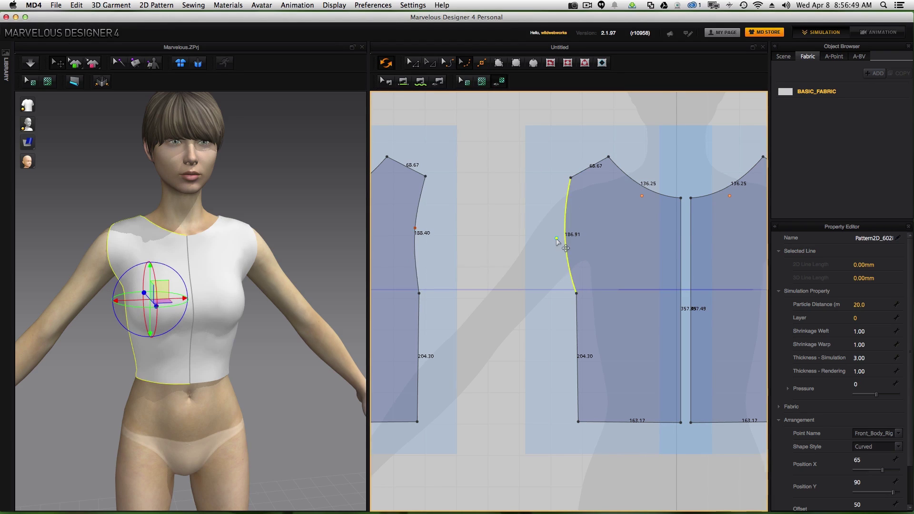
left_click_drag(556, 239, 586, 232)
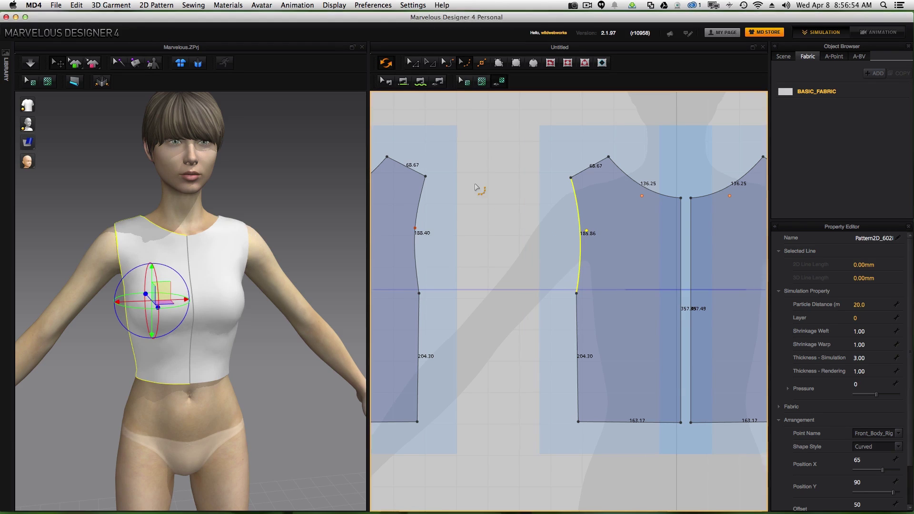
Step: Add a point on the back armhole about 50 mm below the shoulder and on the front armhole about 49 mm below it
scroll(532, 233, "up", 2)
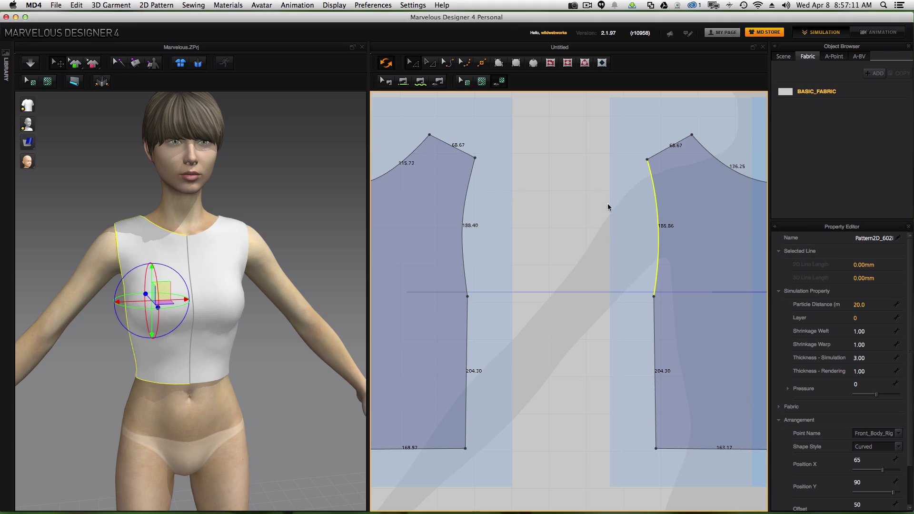
left_click(482, 64)
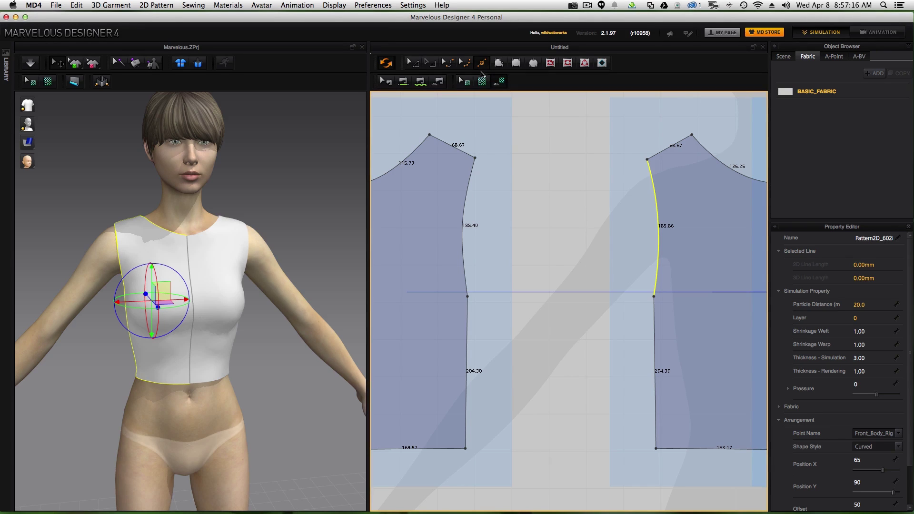
left_click(467, 193)
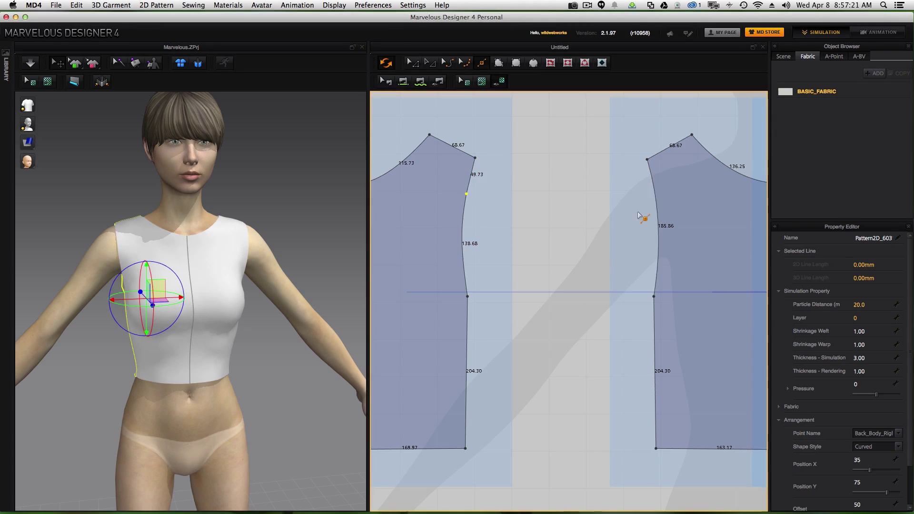
left_click(658, 195)
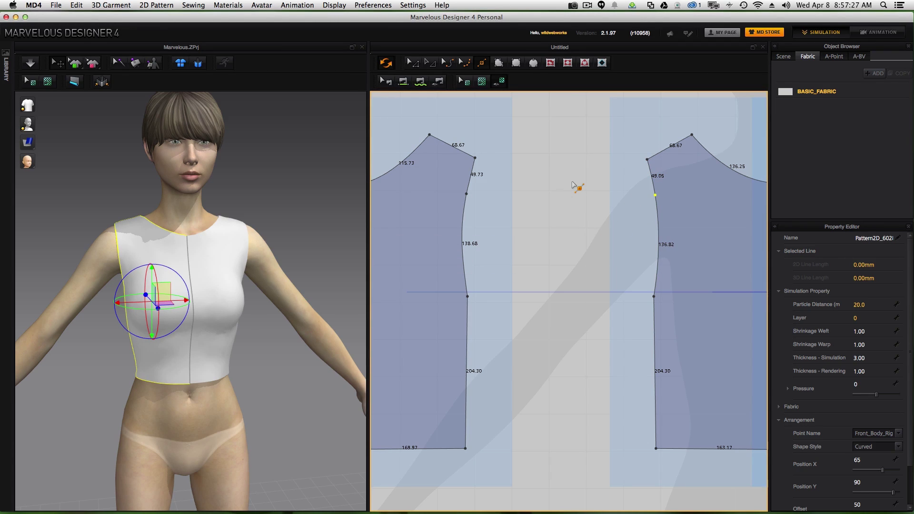
Step: Create a rectangular pattern 200 mm wide and 90 mm high above the back half-bodice
key("a")
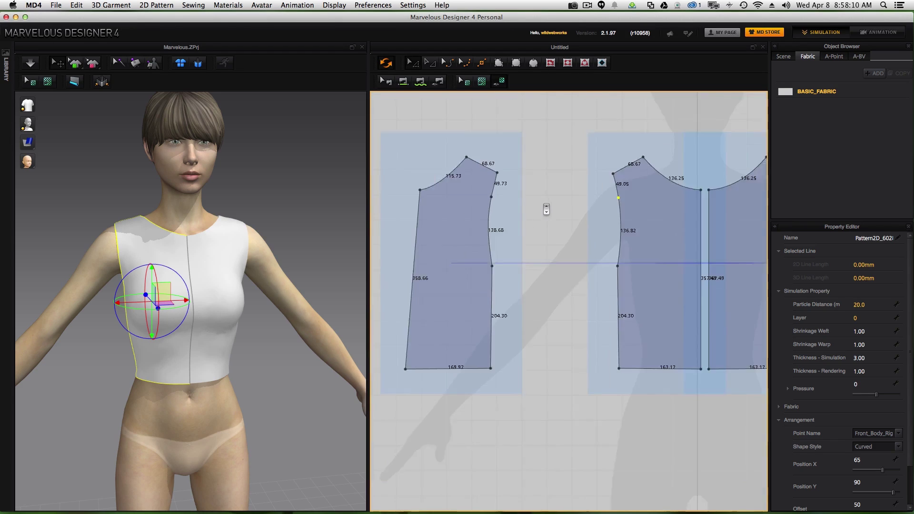
middle_click_drag(547, 181, 534, 299)
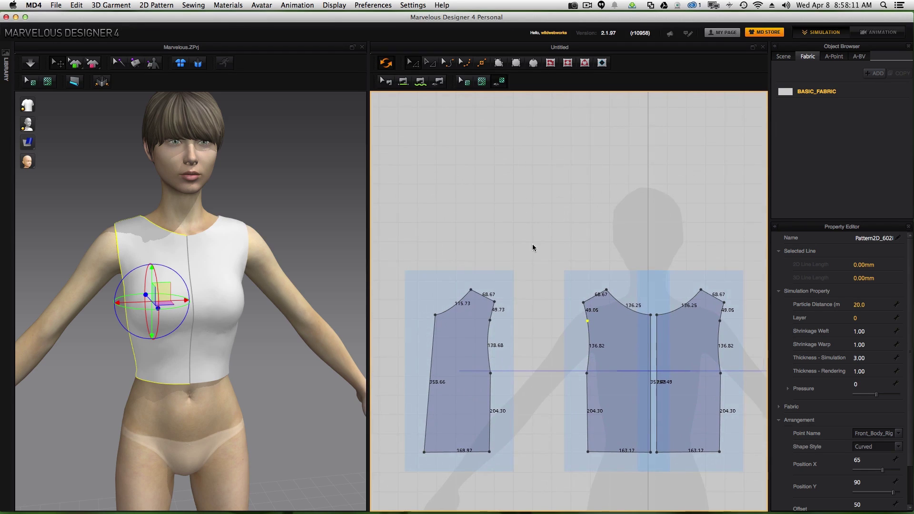
left_click(519, 67)
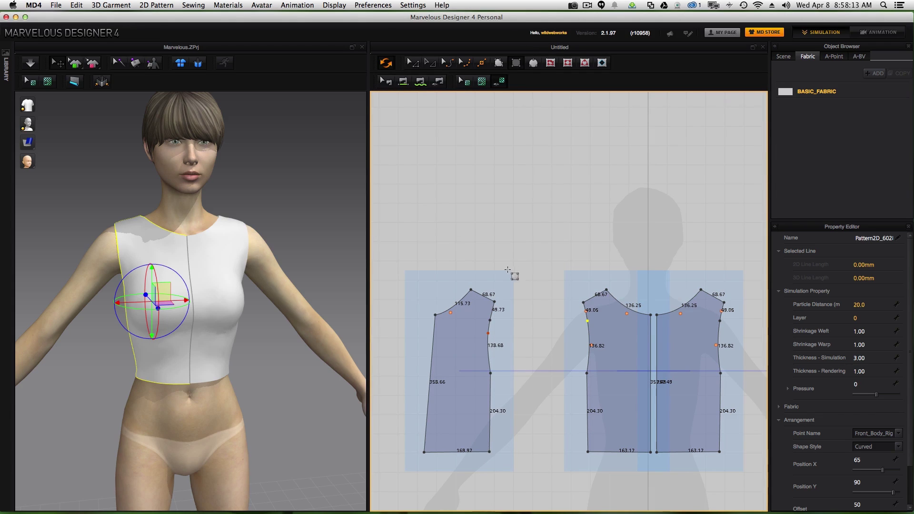
left_click(493, 202)
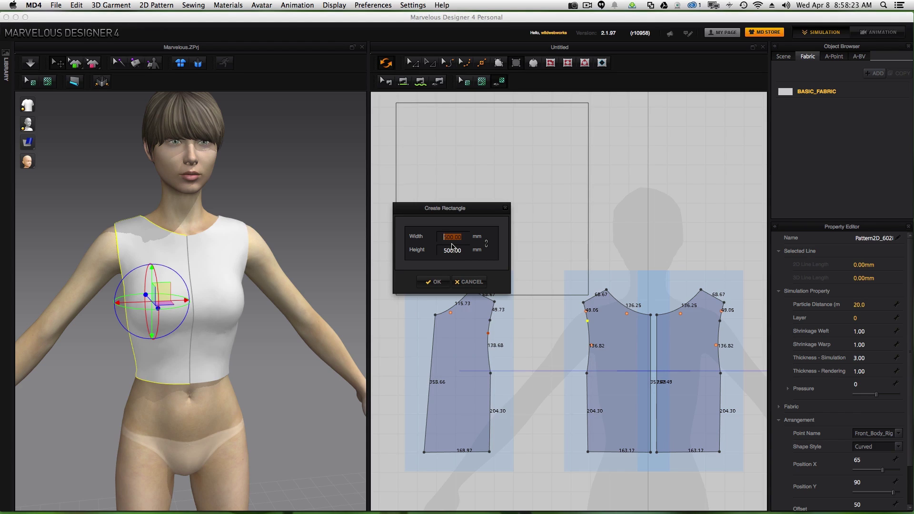
type("200")
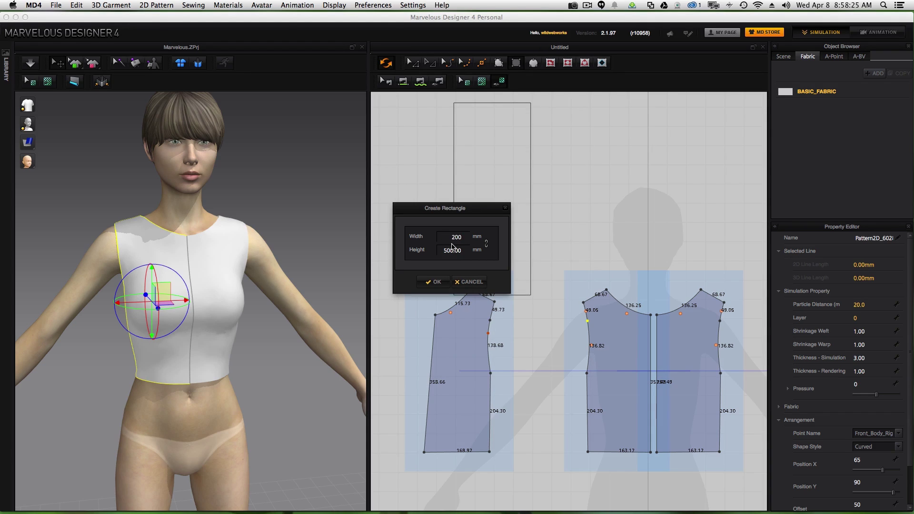
key("Tab")
type("90")
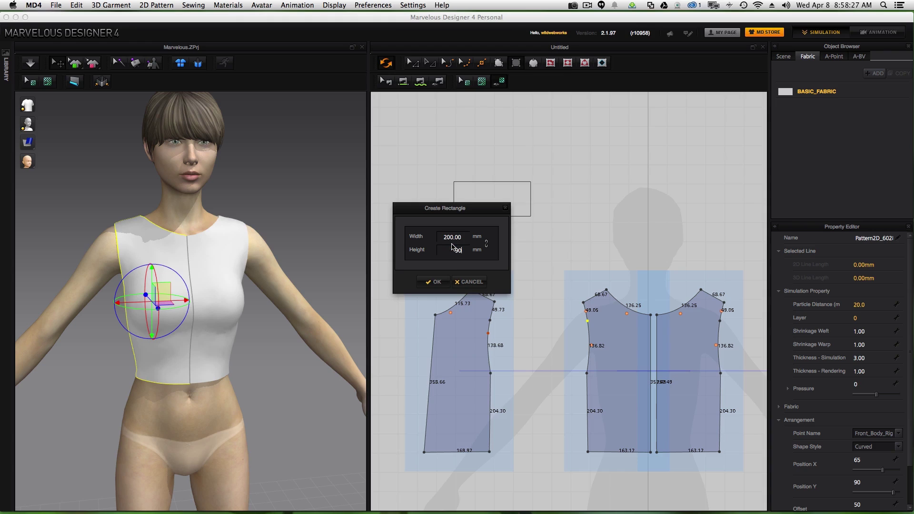
left_click(439, 285)
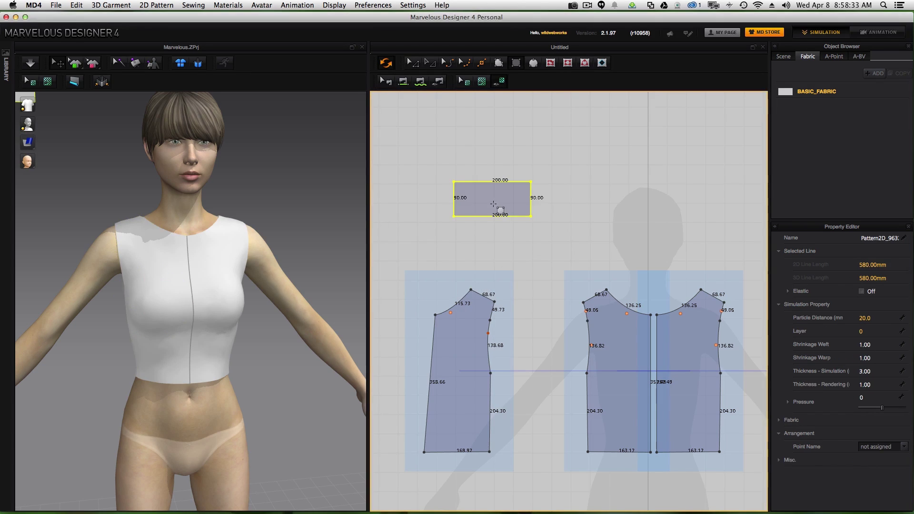
Step: Make a symmetric copy of the rectangle and place it above the front half-bodices
left_click(413, 62)
right_click(499, 196)
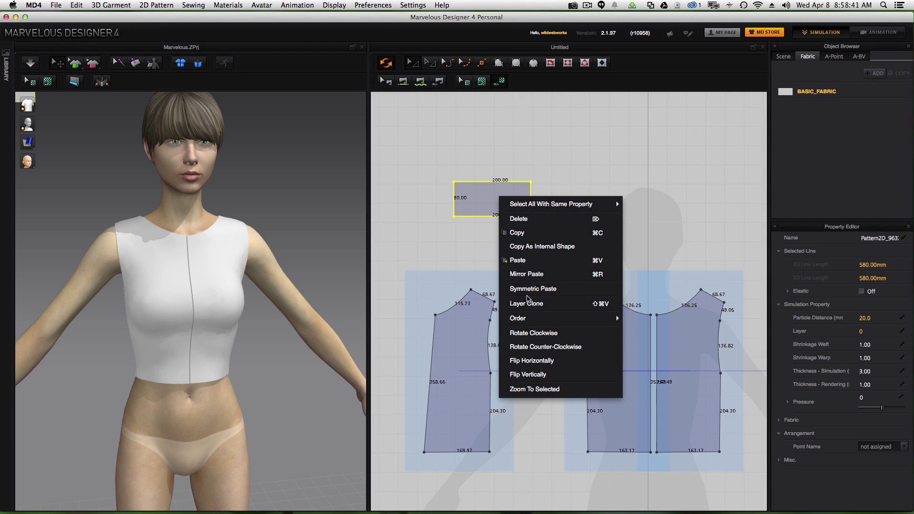
left_click(527, 293)
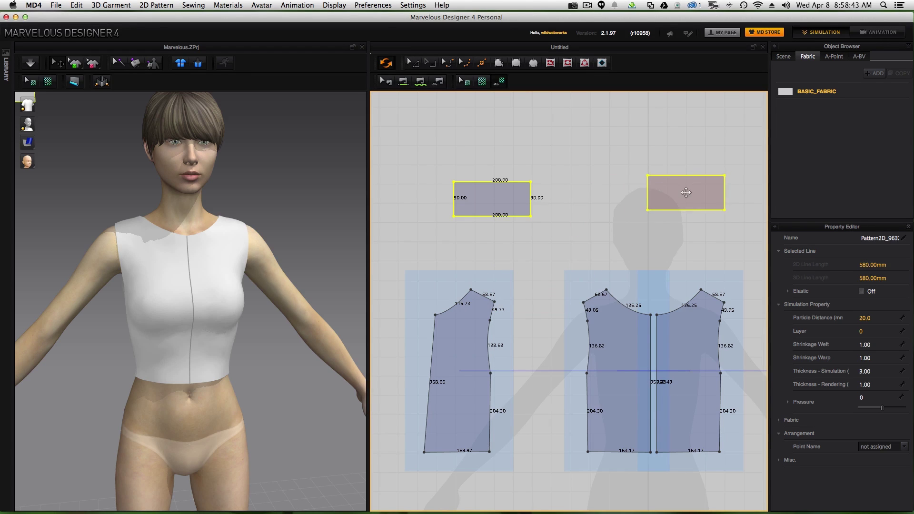
left_click(689, 190)
scroll(538, 230, "up", 5)
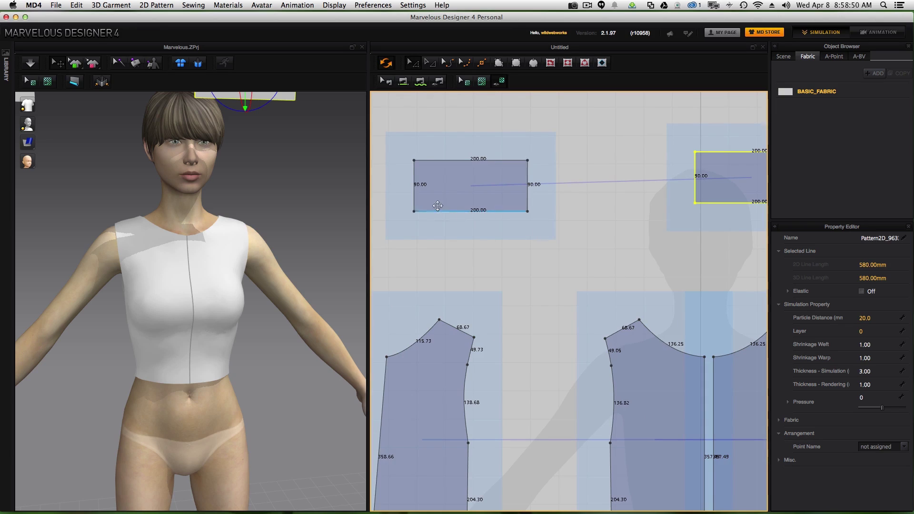
left_click(421, 208)
left_click(527, 205)
left_click(414, 211)
key("Delete")
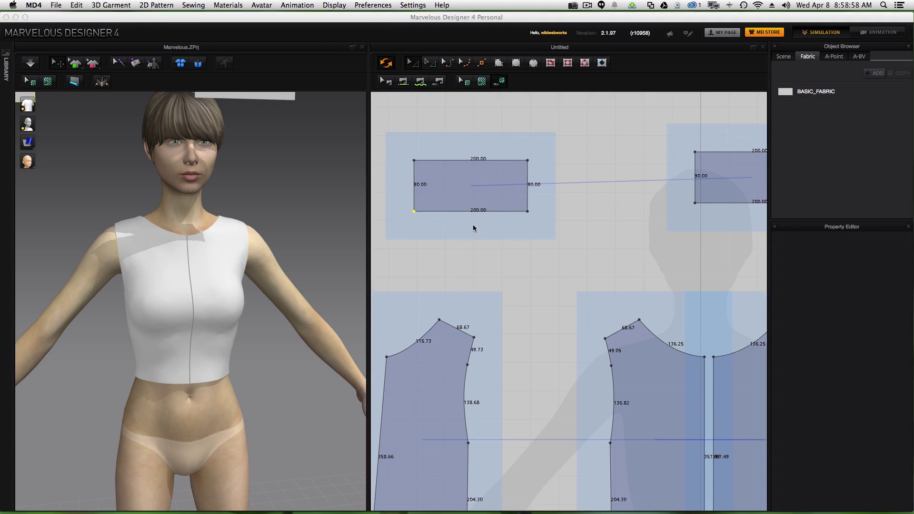
left_click(527, 210)
key("Delete")
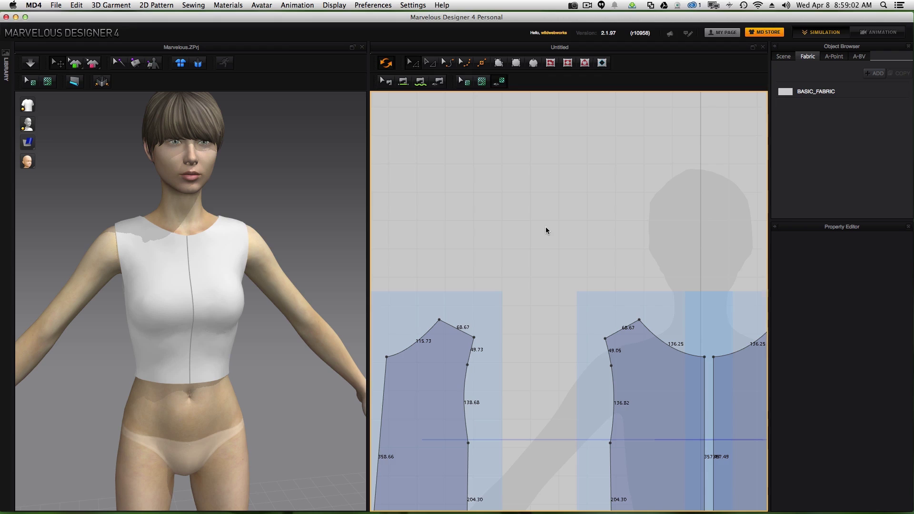
key("ctrl+z")
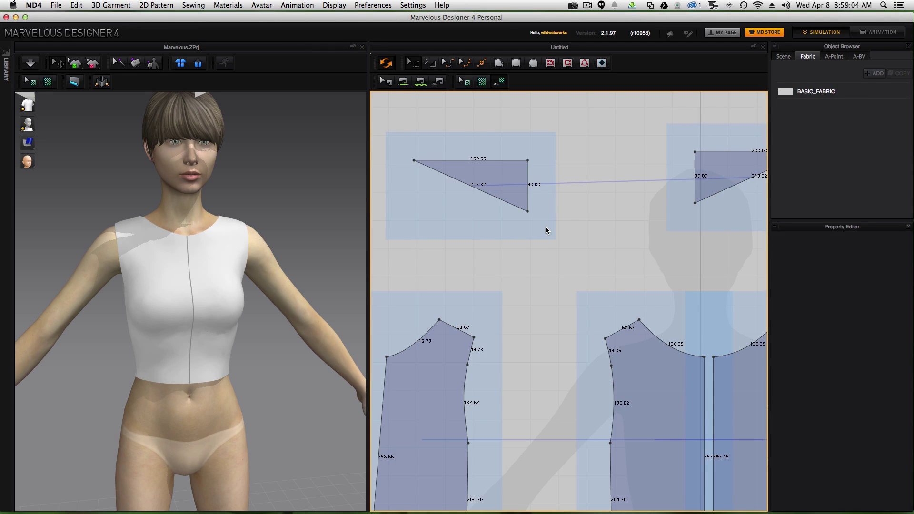
key("ctrl+z")
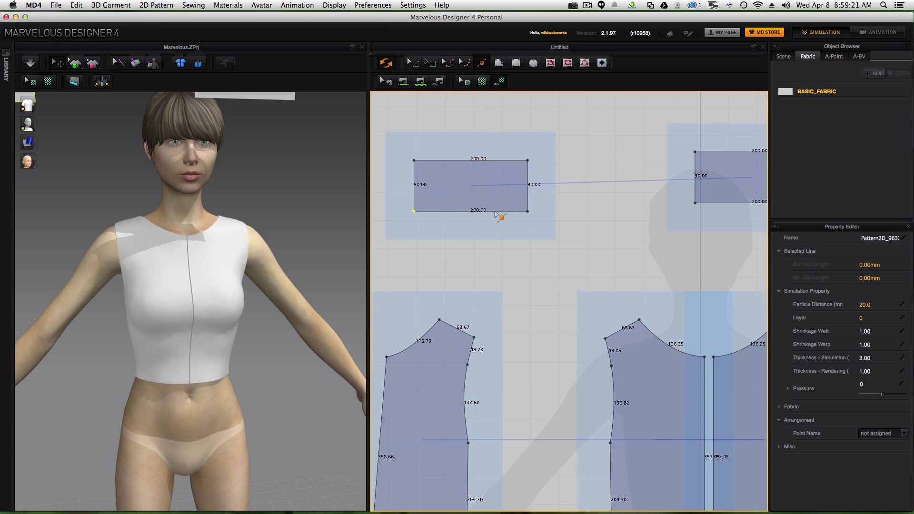
Step: Split the lower edge of the rectangle above the back half-bodice uniformly into two equal lines
right_click(476, 212)
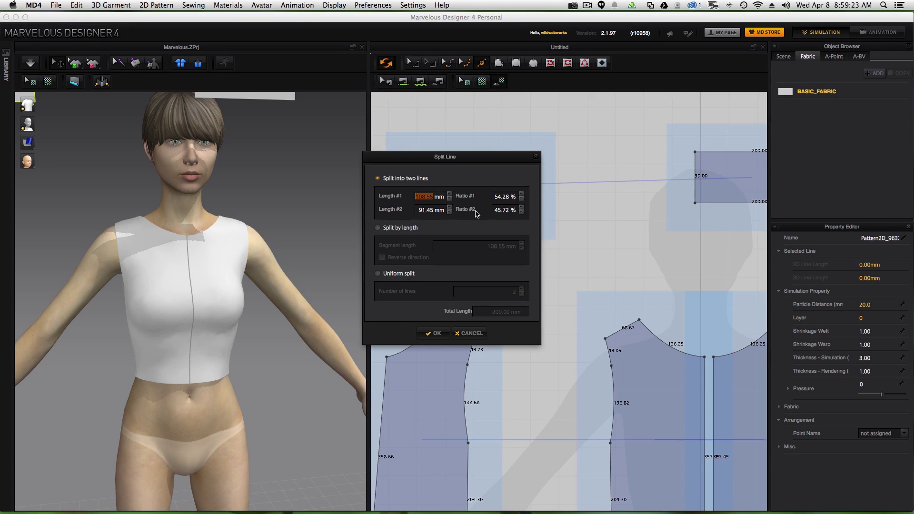
left_click(388, 276)
left_click(433, 333)
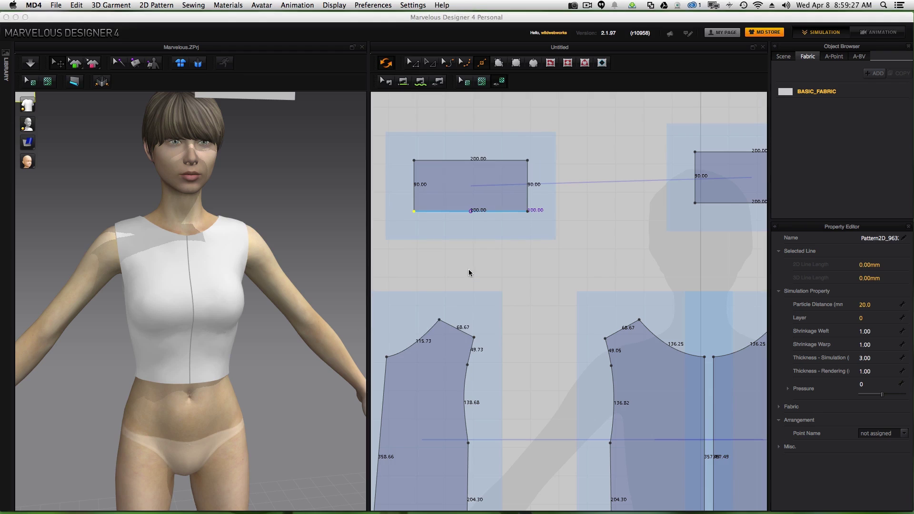
Step: Delete the rectangle's two lower corner points, leaving a triangle that points down to the new midpoint
left_click(413, 62)
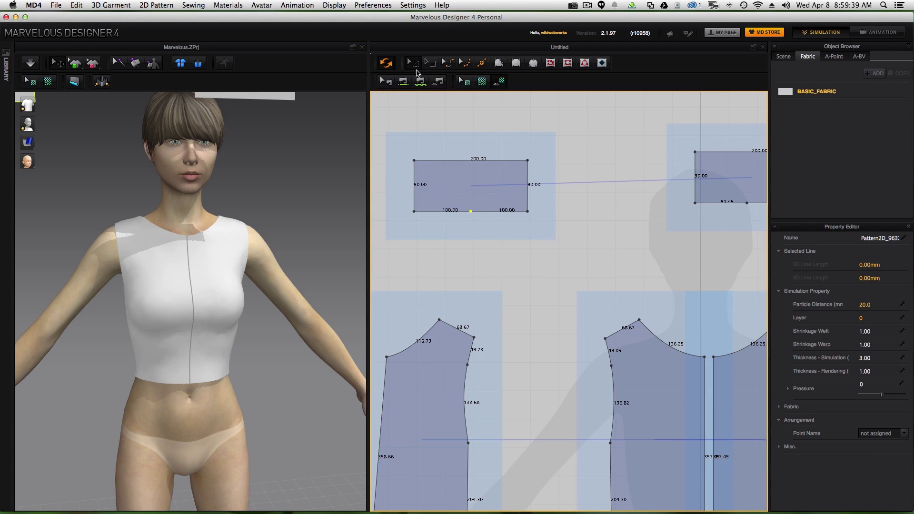
left_click(414, 211)
key("Delete")
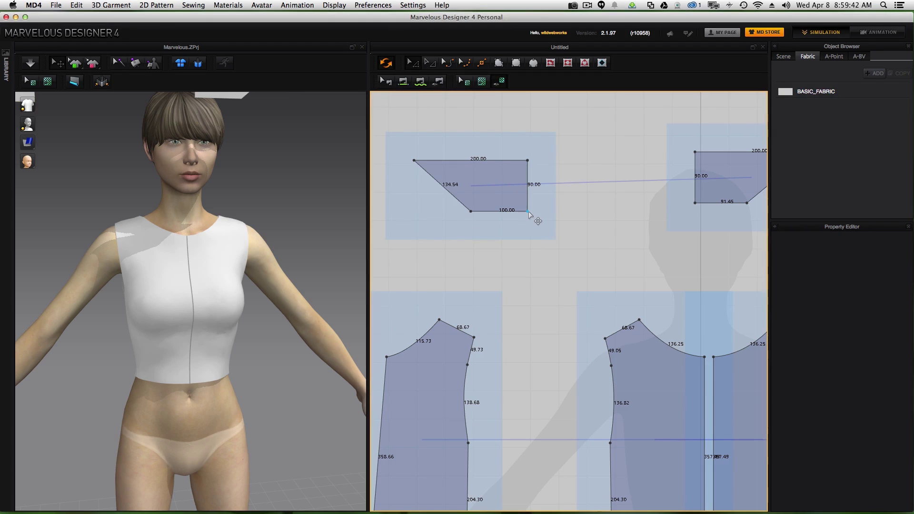
left_click(528, 211)
key("Delete")
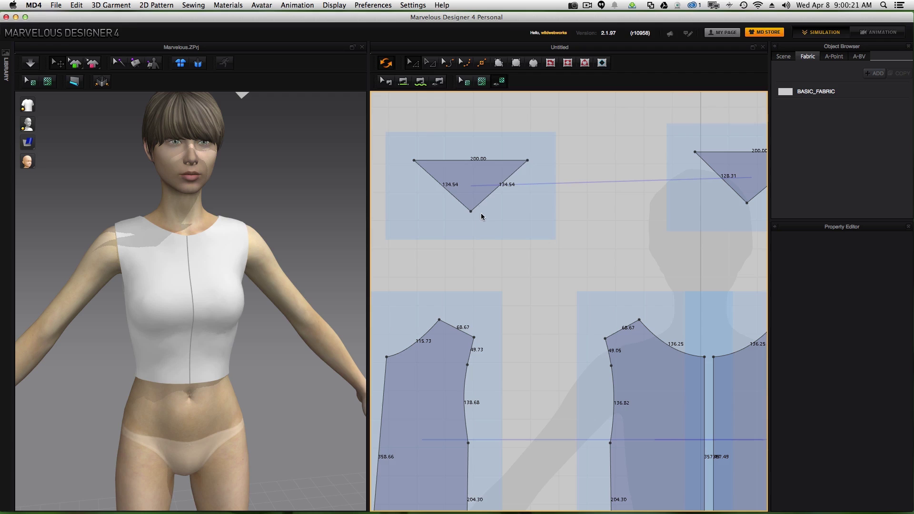
Step: Curve both slanted edges of the triangle outward into a sleeve-cap shape, to about 149 mm and 153 mm long
left_click(466, 64)
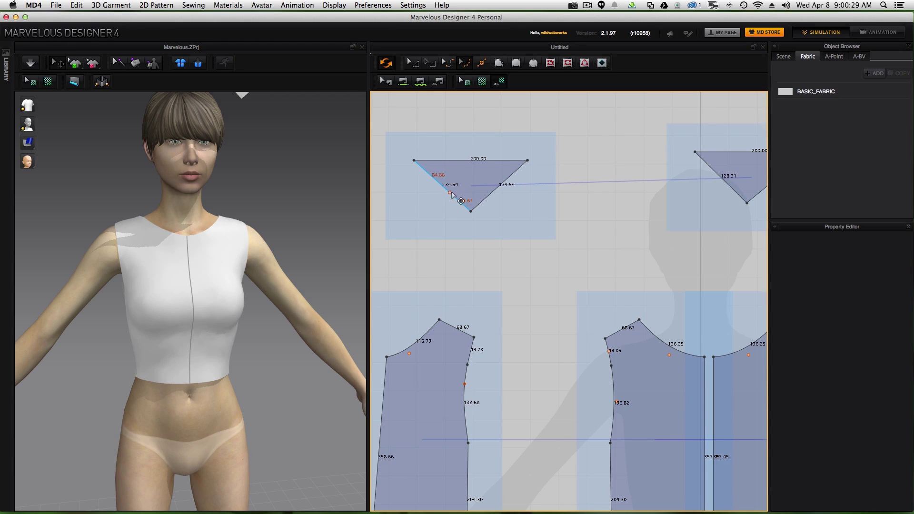
left_click_drag(443, 187, 434, 202)
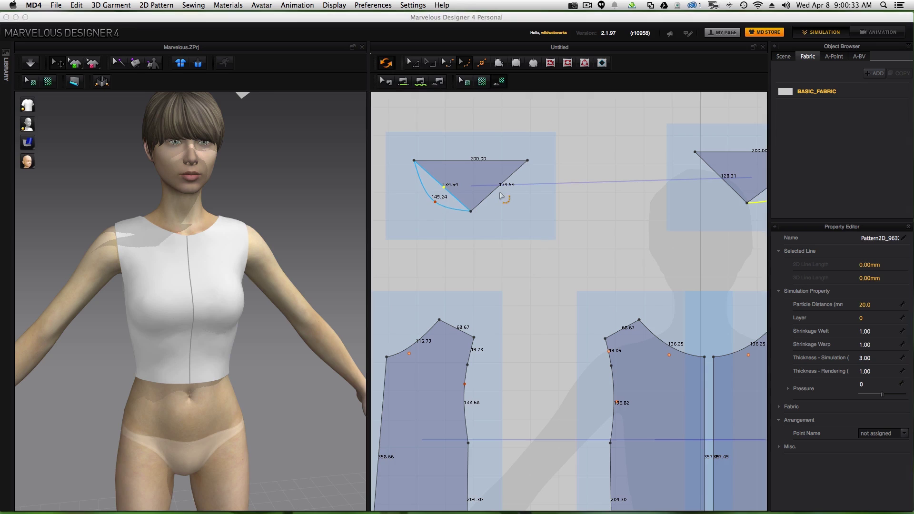
left_click_drag(500, 189, 513, 203)
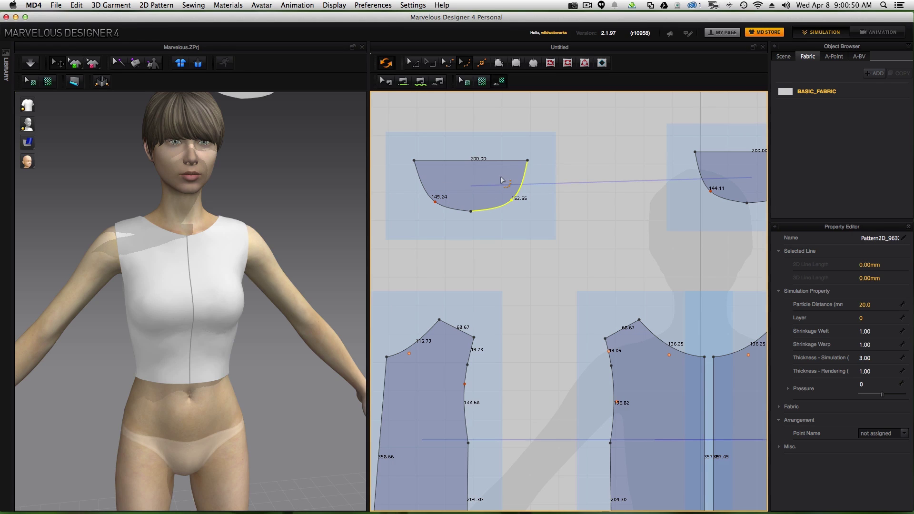
Step: Split the straight 200 mm upper edge of the sleeve piece uniformly into two equal lines
left_click(413, 63)
left_click(503, 183)
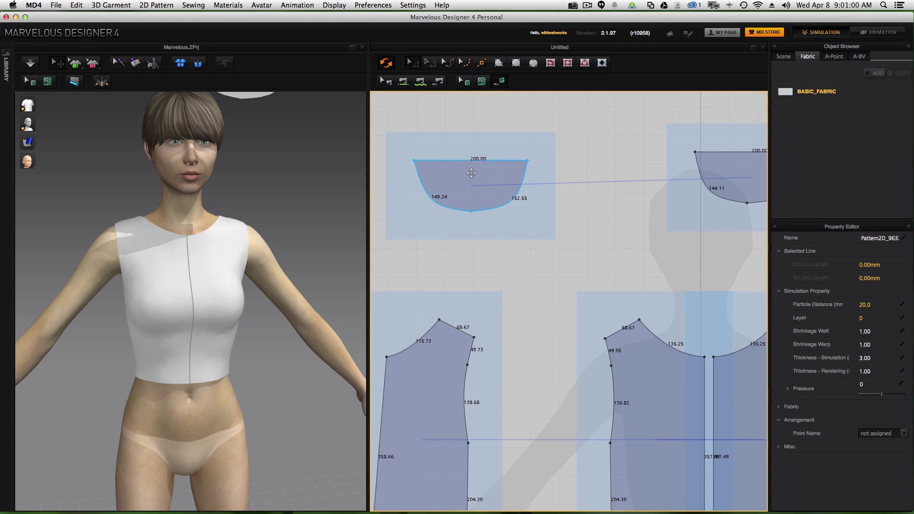
left_click(484, 64)
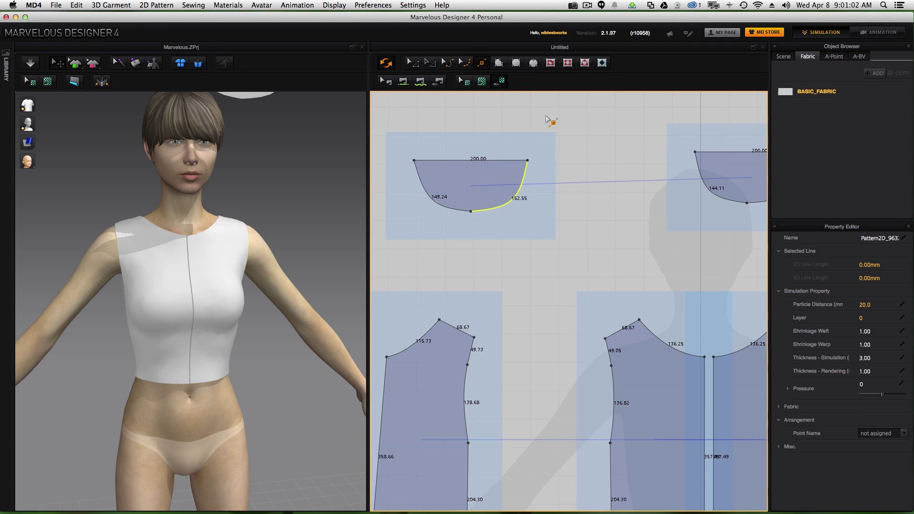
right_click(471, 162)
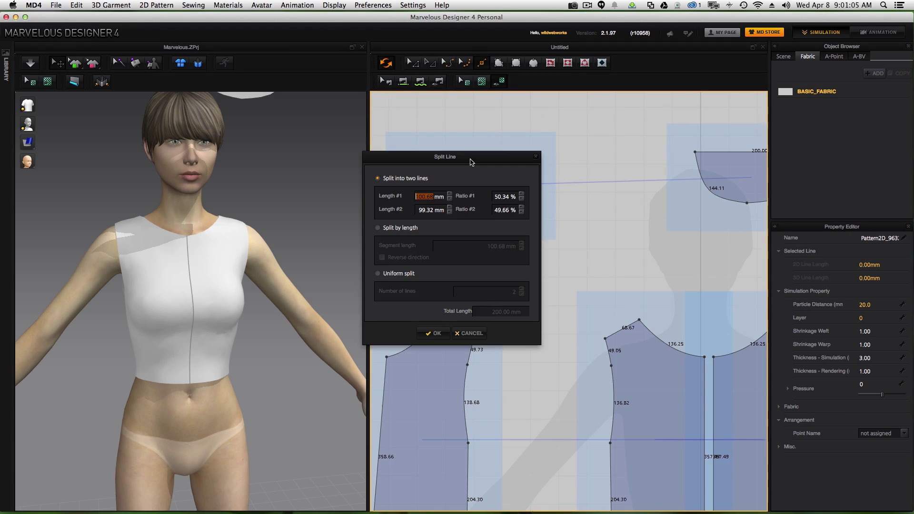
left_click(400, 274)
left_click(434, 334)
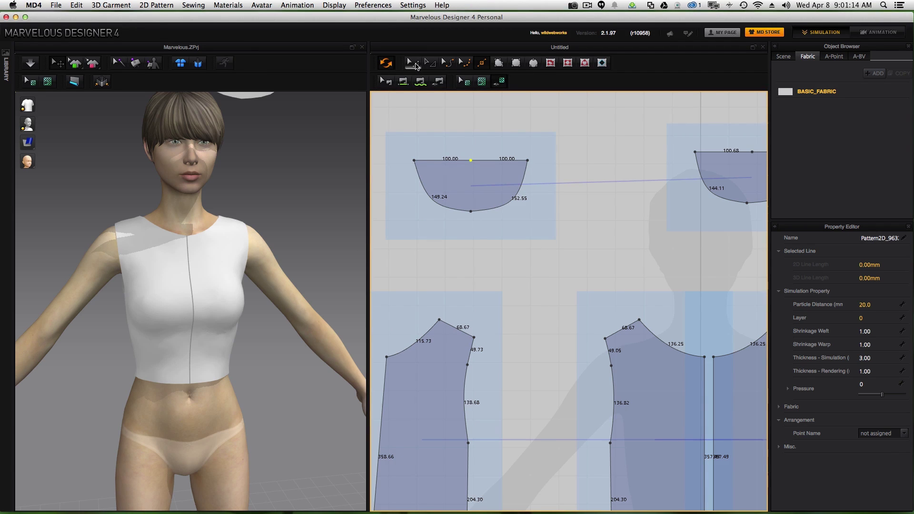
Step: Delete the sleeve piece's upper-right corner point so only the left half with a straight centre edge remains
left_click(416, 63)
left_click_drag(533, 196, 519, 134)
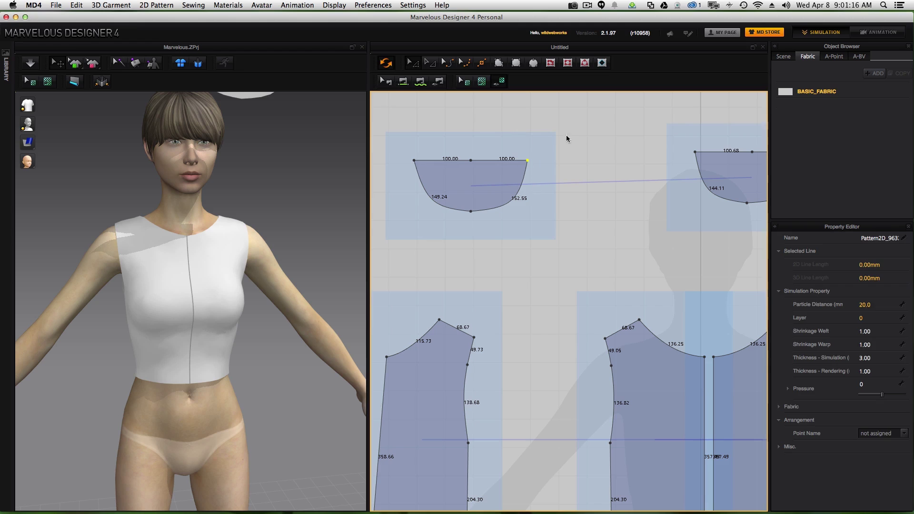
key("Delete")
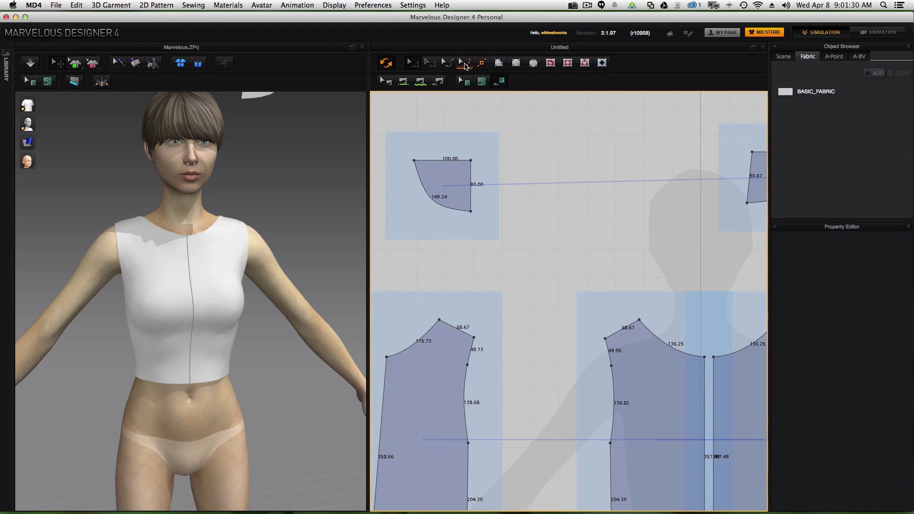
Step: Shift the curve point of the half sleeve's curved edge slightly outward, making the edge about 150 mm long
left_click(465, 64)
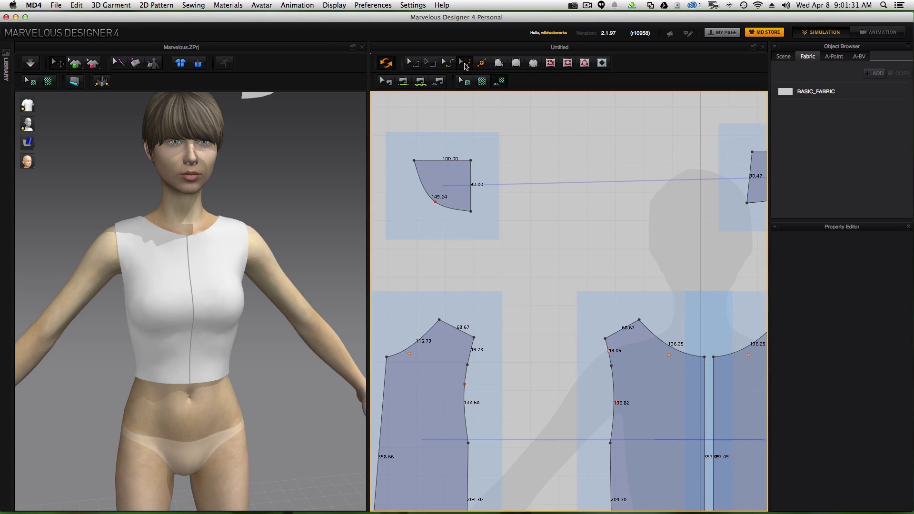
left_click(434, 203)
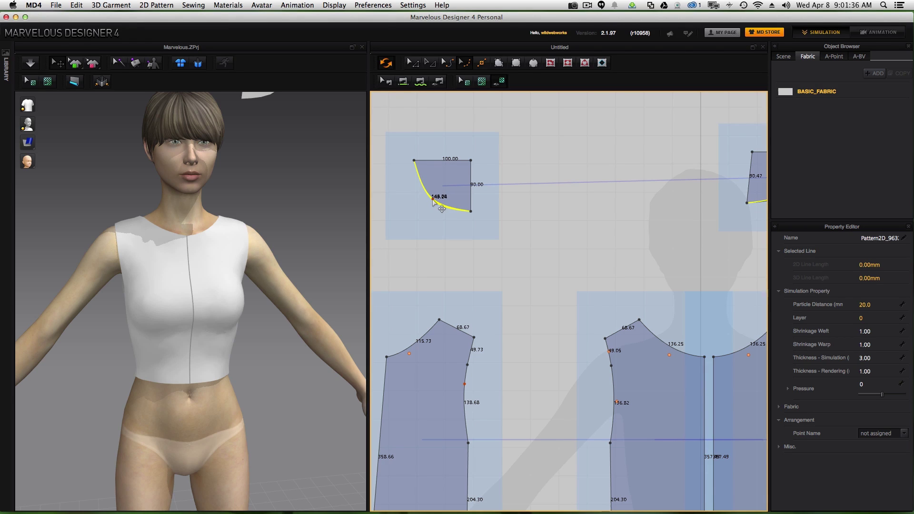
left_click_drag(432, 199, 431, 199)
Step: Unfold the half sleeve across its straight 90 mm centre edge to form a symmetrical full piece
left_click(416, 64)
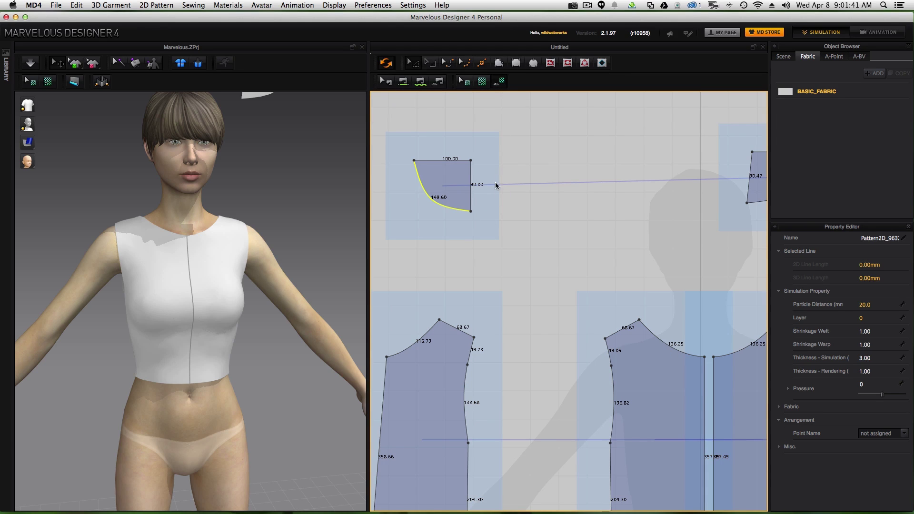
left_click(472, 190)
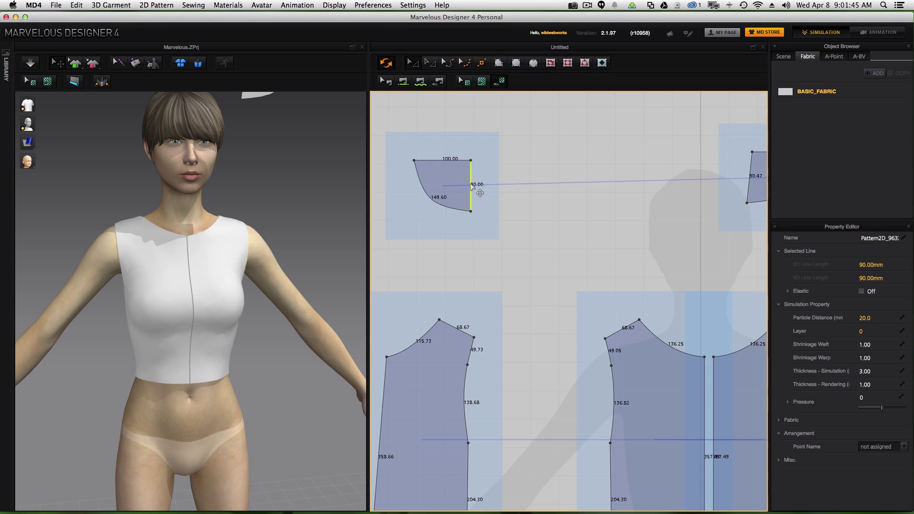
right_click(471, 186)
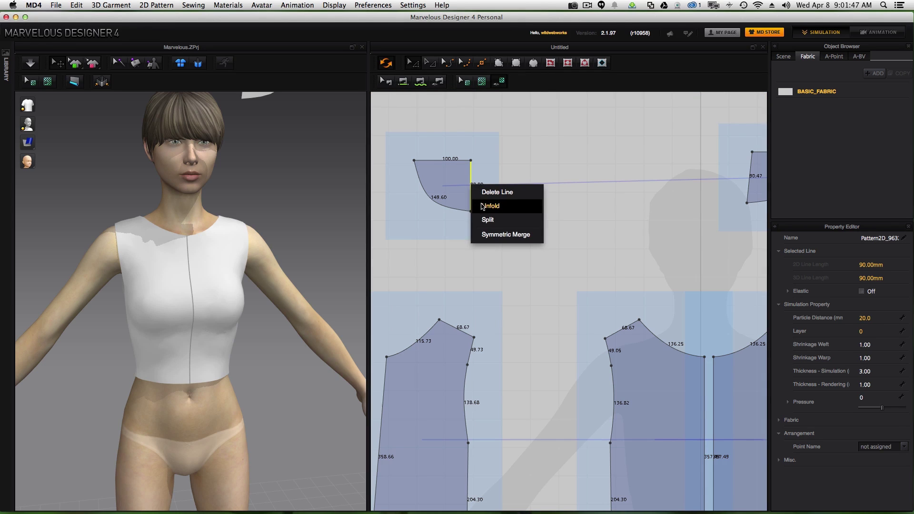
left_click(483, 207)
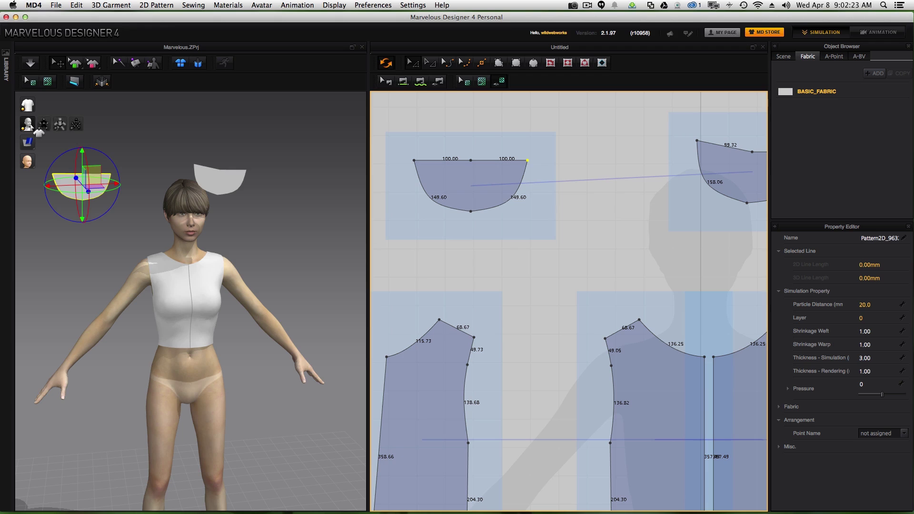
Step: Show the avatar's arrangement points and place the mirrored sleeve copy on the outer side of the left upper arm
left_click(44, 125)
right_click_drag(282, 308, 233, 284)
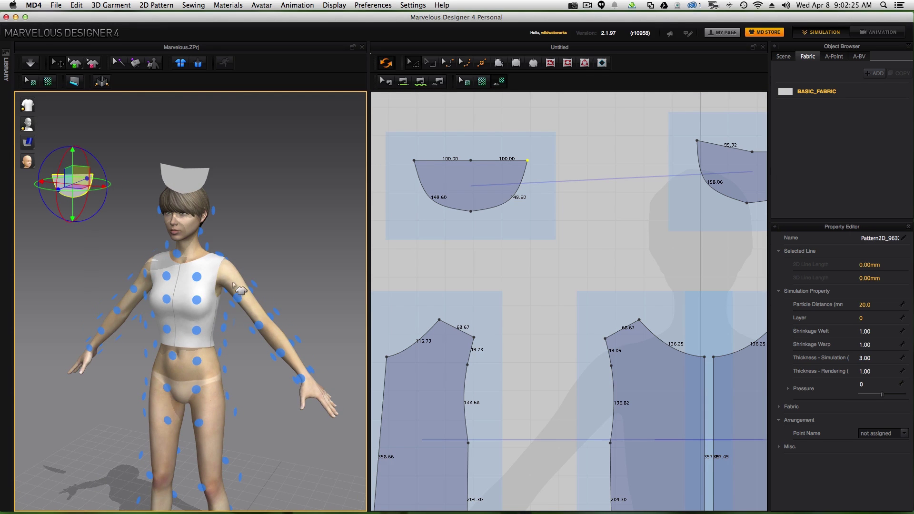
left_click(186, 179)
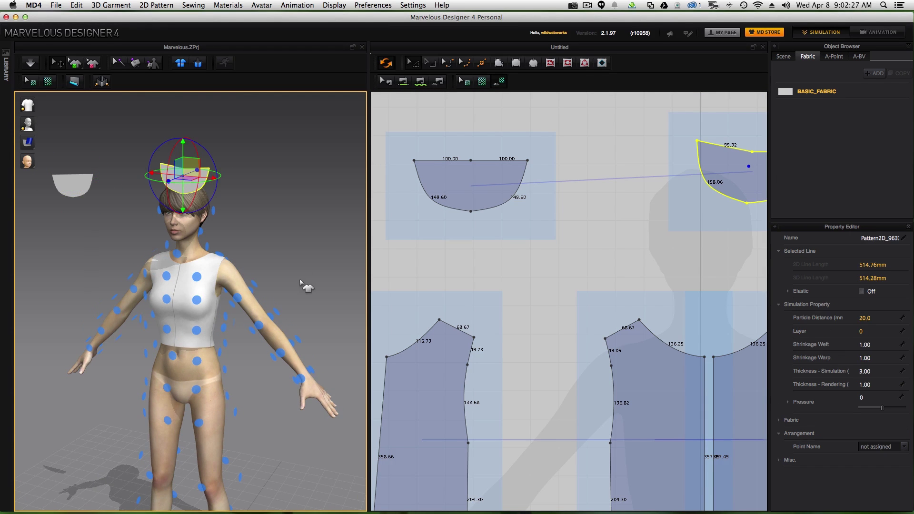
right_click_drag(307, 286, 222, 277)
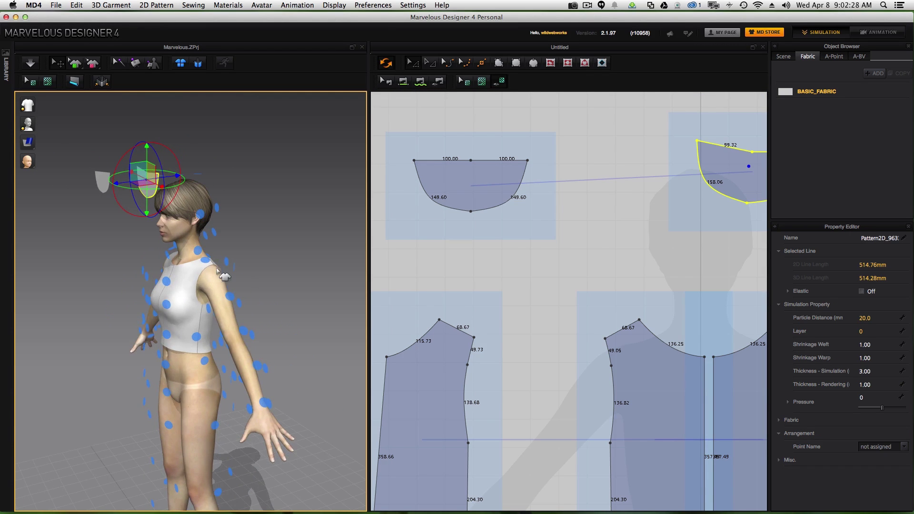
left_click(230, 296)
right_click_drag(311, 345, 374, 338)
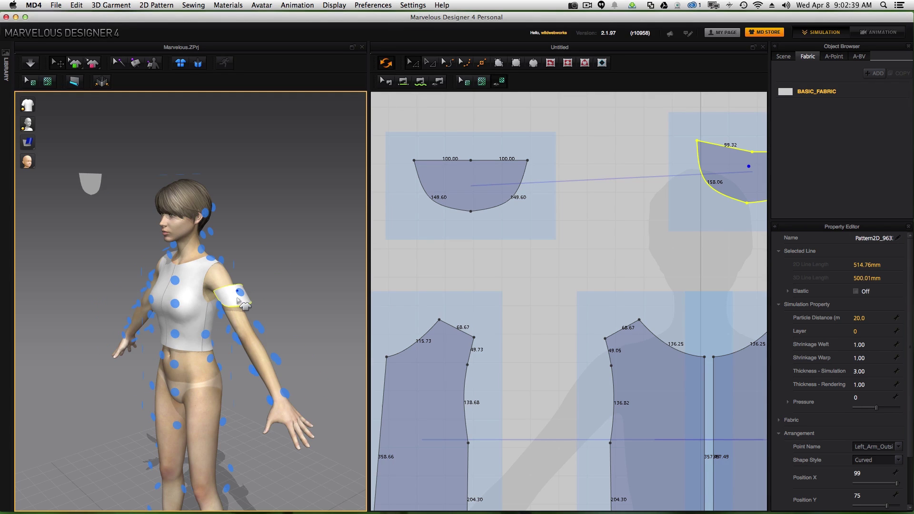
Step: Move the left sleeve piece up and in toward the body so it sits over the avatar's left shoulder
left_click(238, 301)
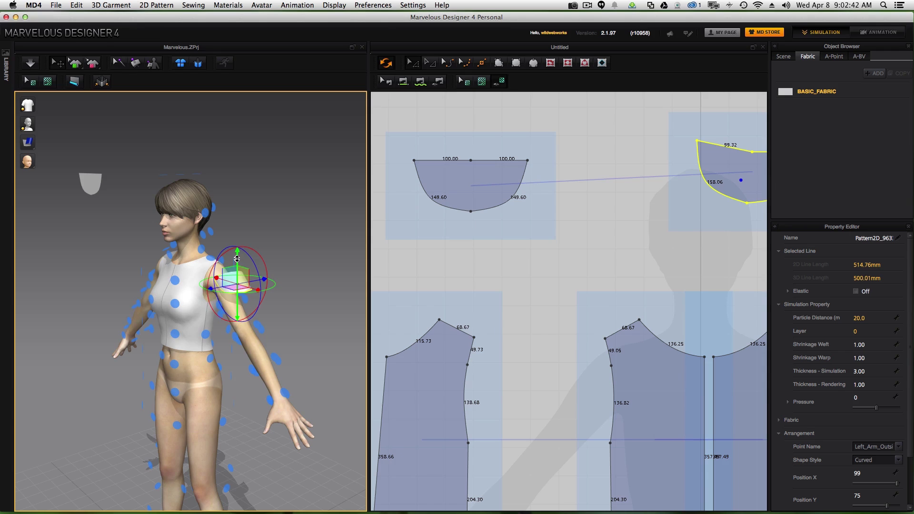
right_click_drag(284, 339, 317, 326)
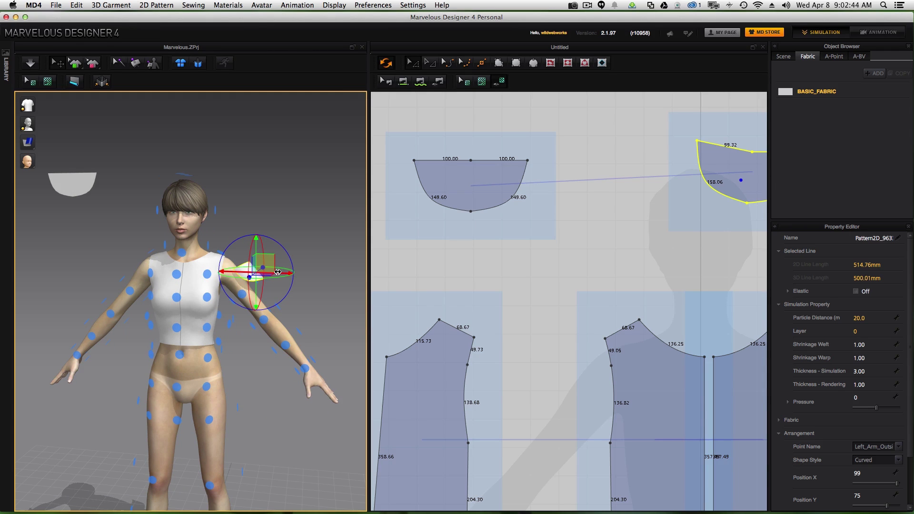
left_click_drag(275, 273, 263, 272)
right_click_drag(212, 334, 256, 333)
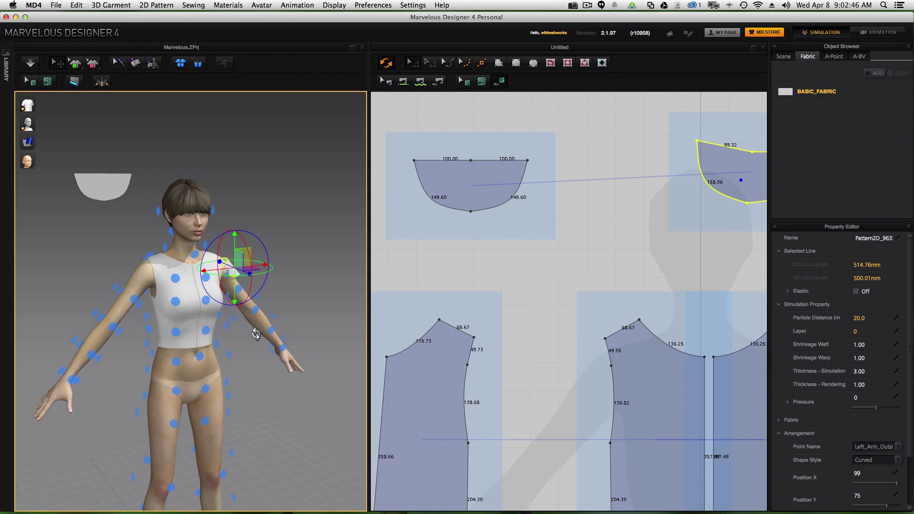
Step: Place the other sleeve piece on the outer right upper arm and adjust its position at the avatar's shoulder
left_click(104, 181)
right_click_drag(161, 318, 200, 327)
left_click(158, 303)
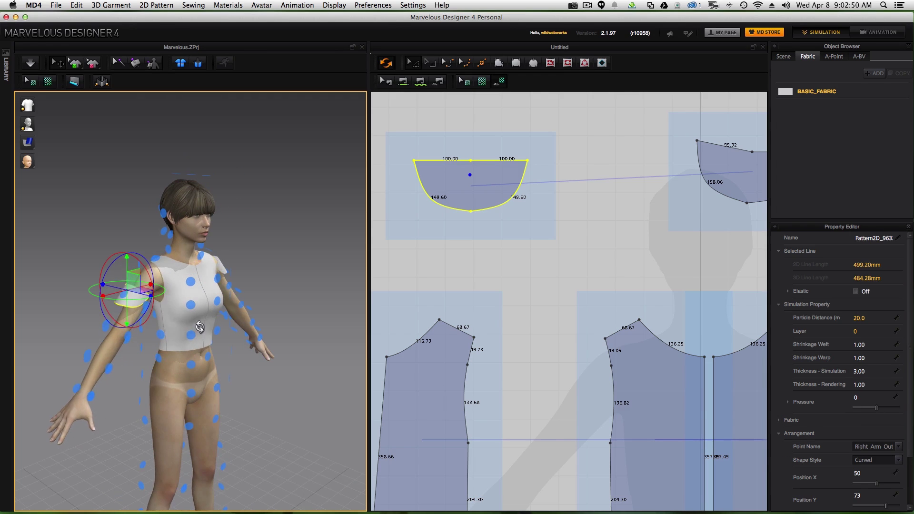
mouse_move(126, 267)
left_mouse_down()
mouse_move(126, 250)
mouse_move(123, 276)
left_mouse_up()
right_click_drag(214, 330, 178, 328)
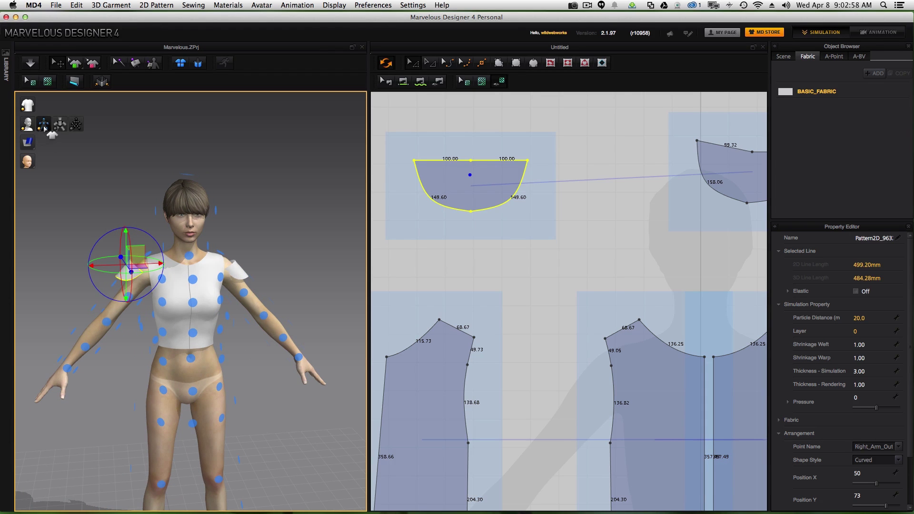
Step: Hide the avatar's arrangement points and bring all the pattern pieces into view in the 2D pattern window
left_click(57, 126)
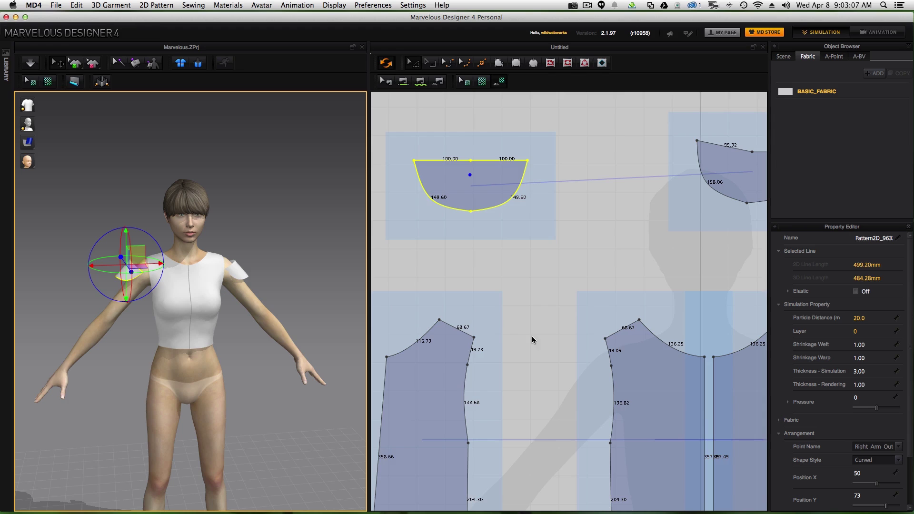
scroll(536, 343, "up", 3)
scroll(536, 343, "down", 8)
scroll(536, 344, "up", 1)
scroll(536, 344, "down", 1)
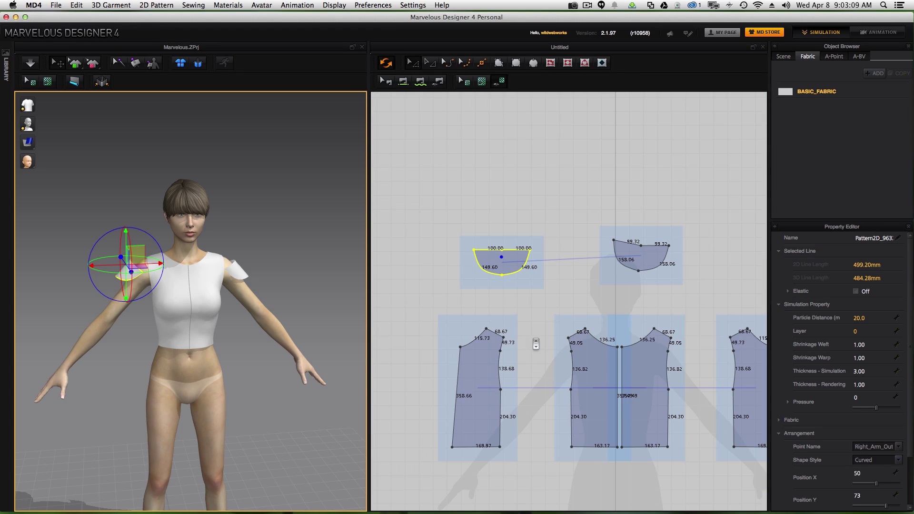
Step: Move both back bodice pieces horizontally inward so each sits just beside its matching front piece in the 2D pattern layout
middle_click_drag(541, 345, 493, 290)
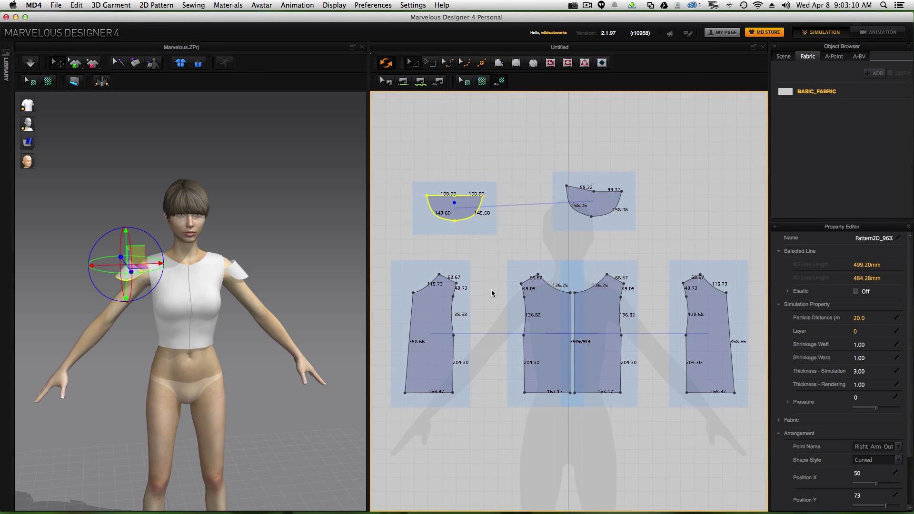
left_click(434, 322)
left_click(466, 321)
left_click(421, 320)
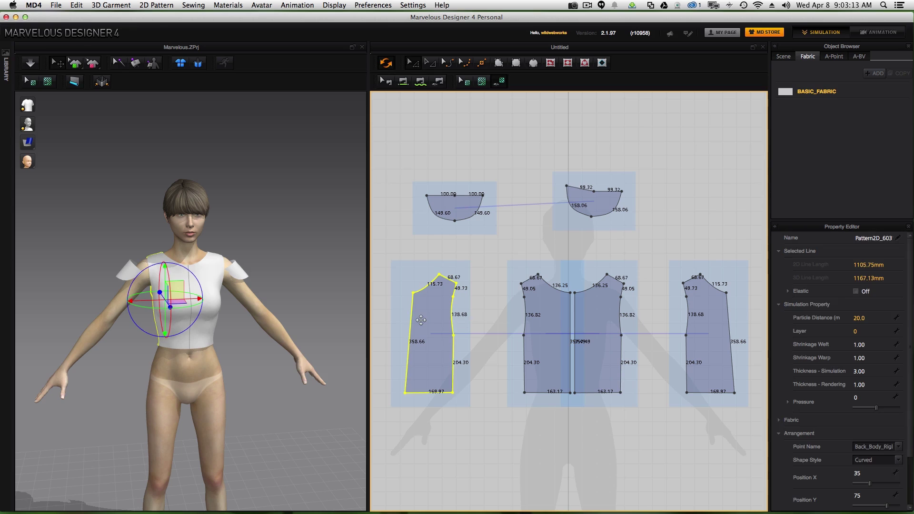
left_click_drag(430, 322, 475, 323, "shift")
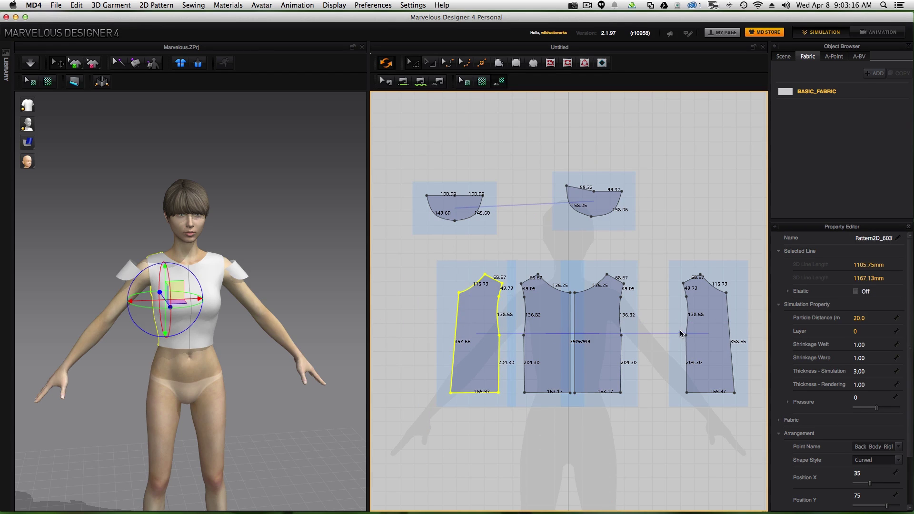
left_click(716, 320)
left_click_drag(715, 319, 664, 321, "shift")
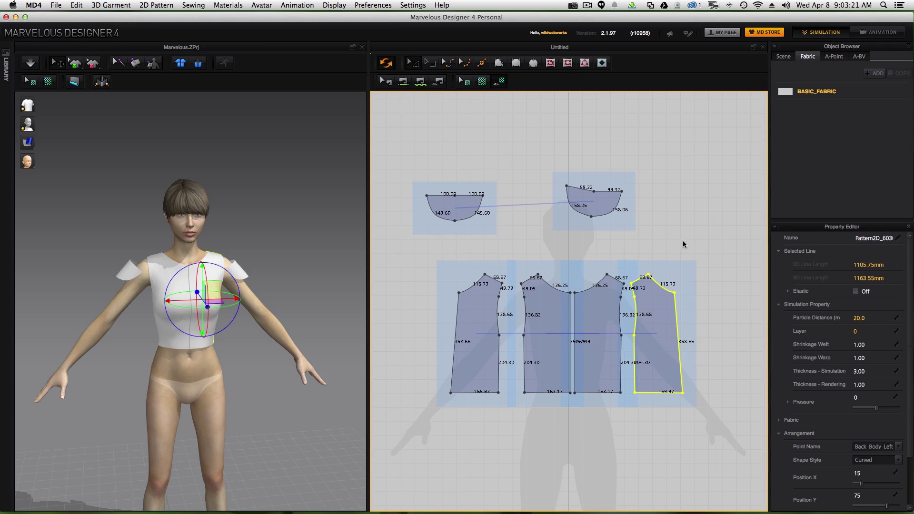
Step: Match the right sleeve piece to its bodice side, and place each 2D sleeve piece above its corresponding front and back armholes
right_click_drag(277, 323, 302, 318)
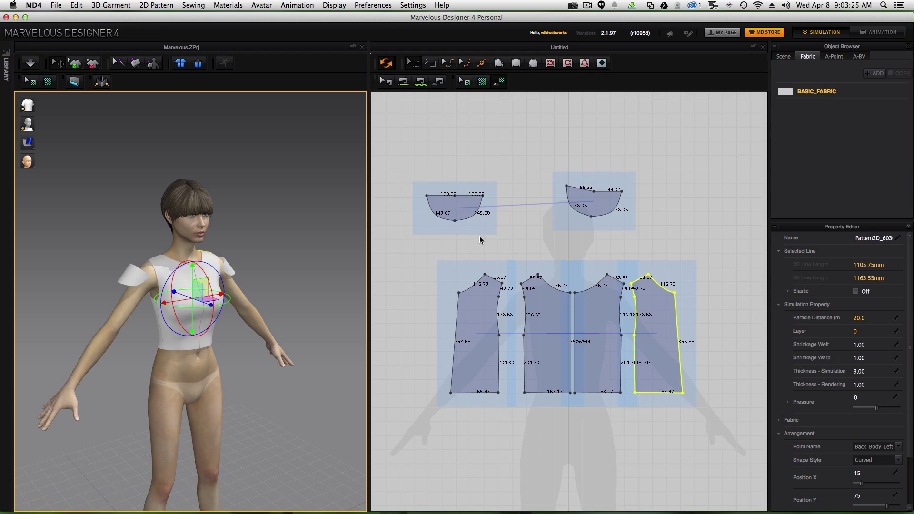
left_click(131, 273)
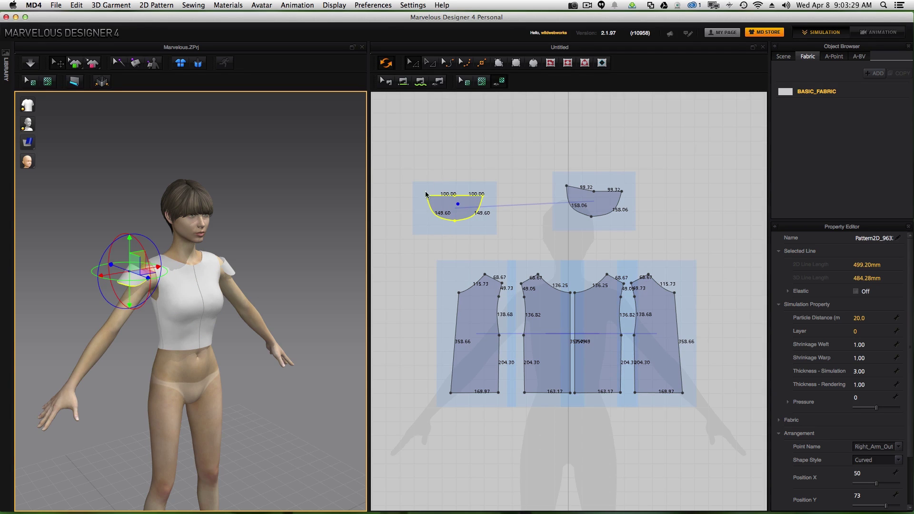
left_click(174, 281)
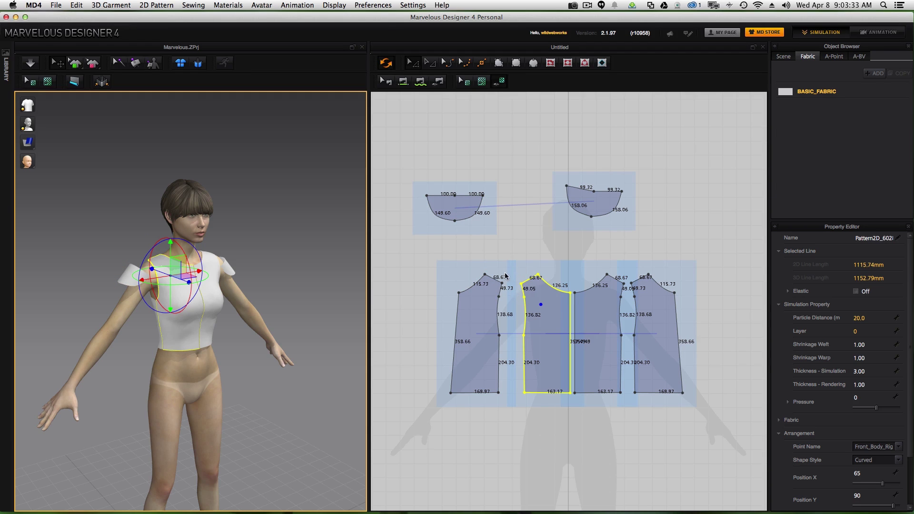
left_click_drag(462, 209, 521, 258)
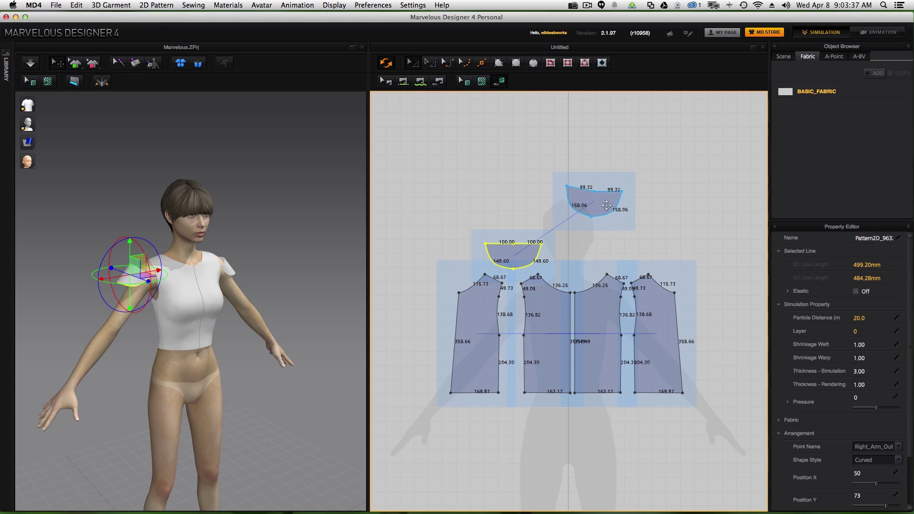
left_click_drag(601, 204, 640, 254)
Step: Free-sew the right sleeve piece's full 200 mm straight edge to the upper 49.05 front and 49.73 back armhole segments, and check both seams
scroll(519, 309, "up", 5)
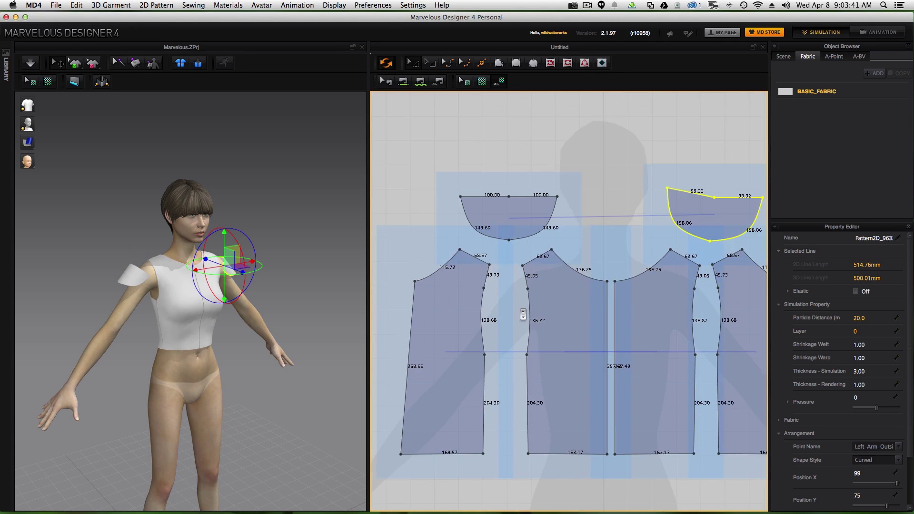
middle_click_drag(587, 247, 559, 264)
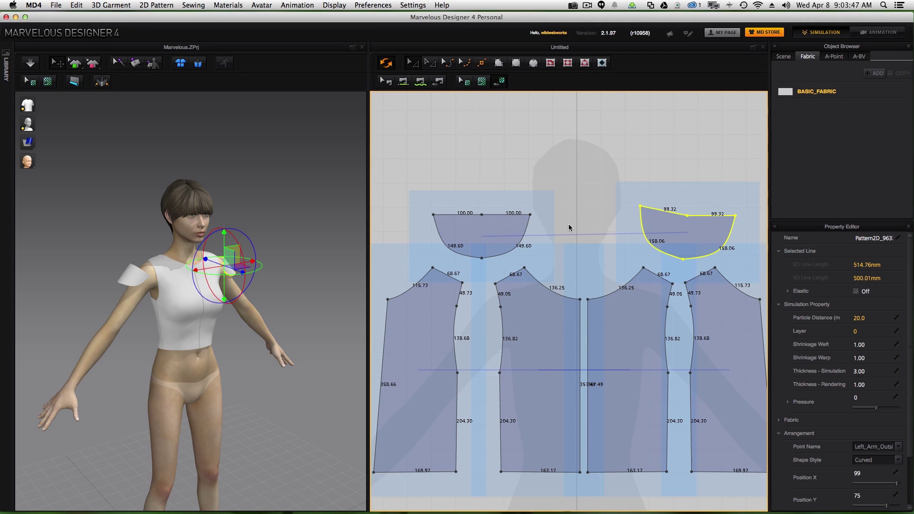
left_click(421, 86)
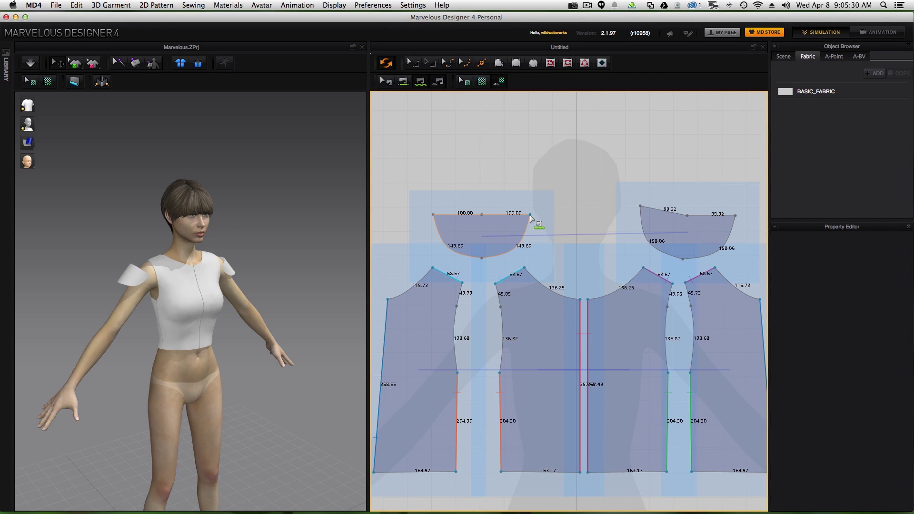
left_click(530, 215)
left_click(432, 216)
left_click(500, 309)
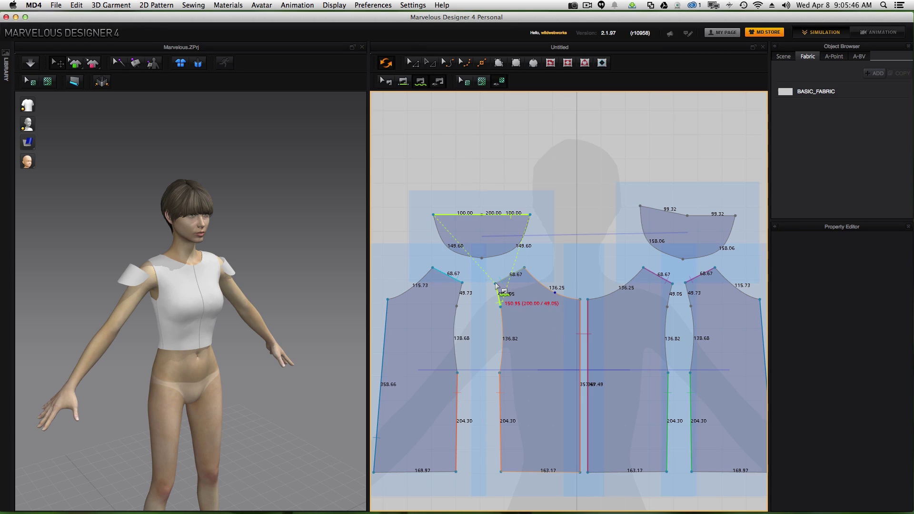
left_click(496, 285, "shift")
left_click(462, 283)
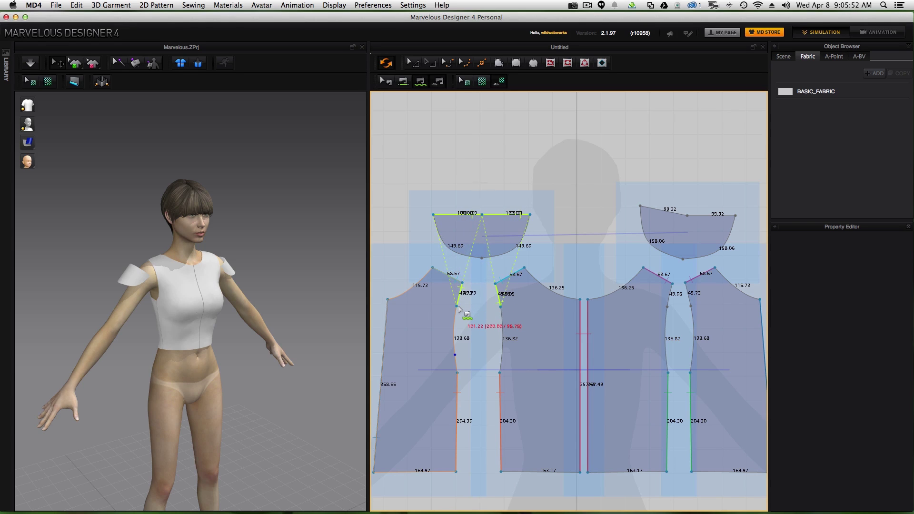
left_click(458, 306)
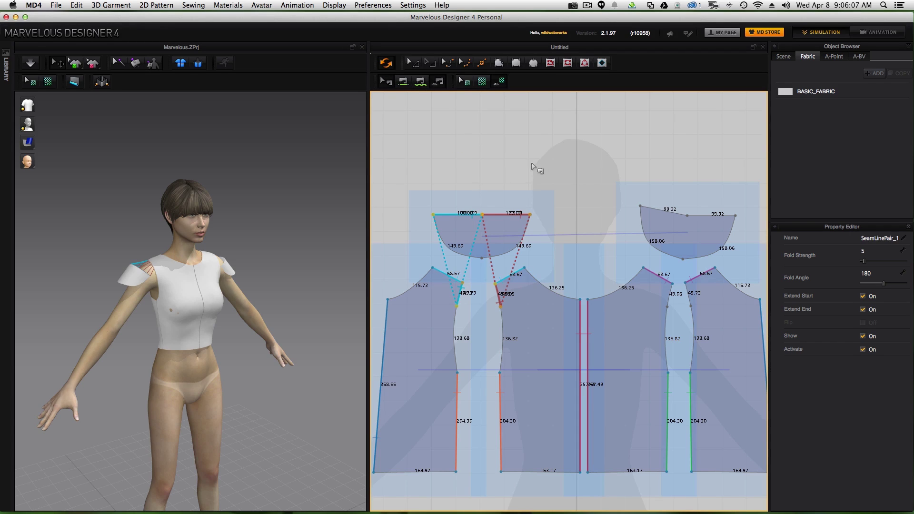
left_click(493, 214)
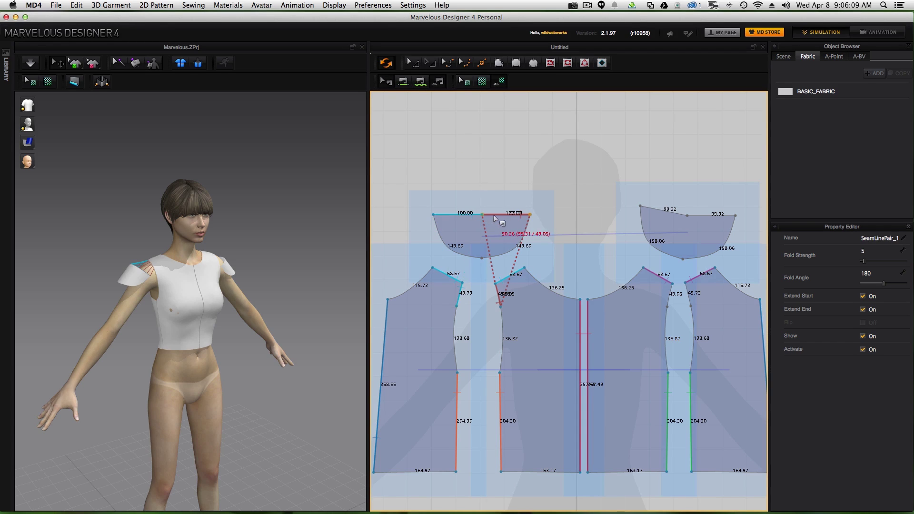
left_click(465, 216)
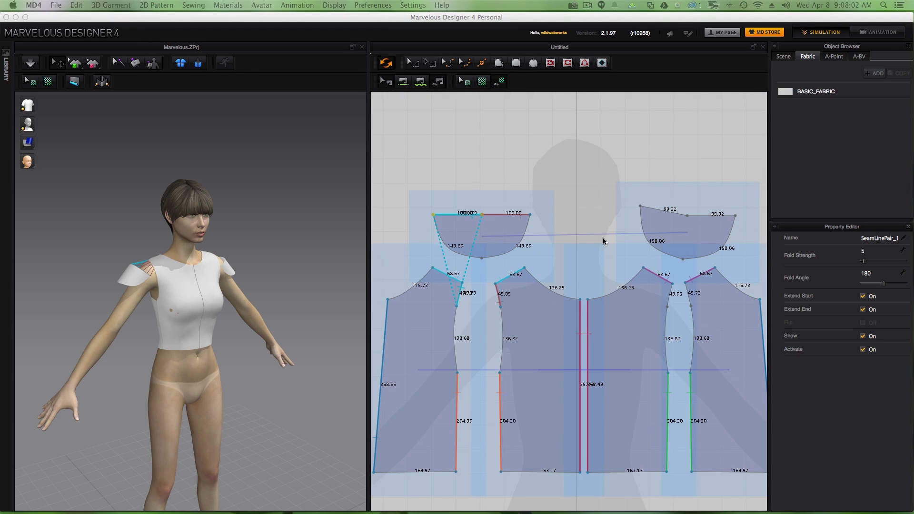
Step: Remove the symmetry link from the distorted left sleeve piece and delete that piece
middle_click_drag(603, 238, 549, 227)
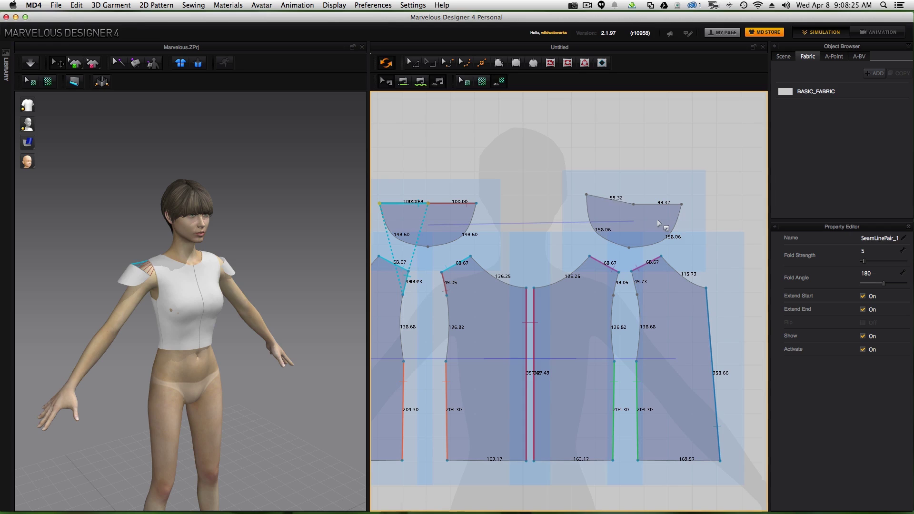
left_click(641, 217)
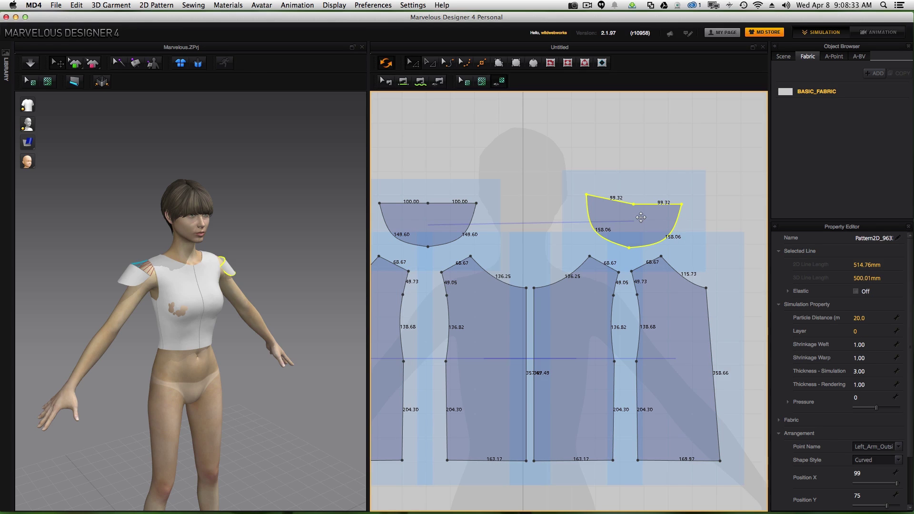
right_click(641, 218)
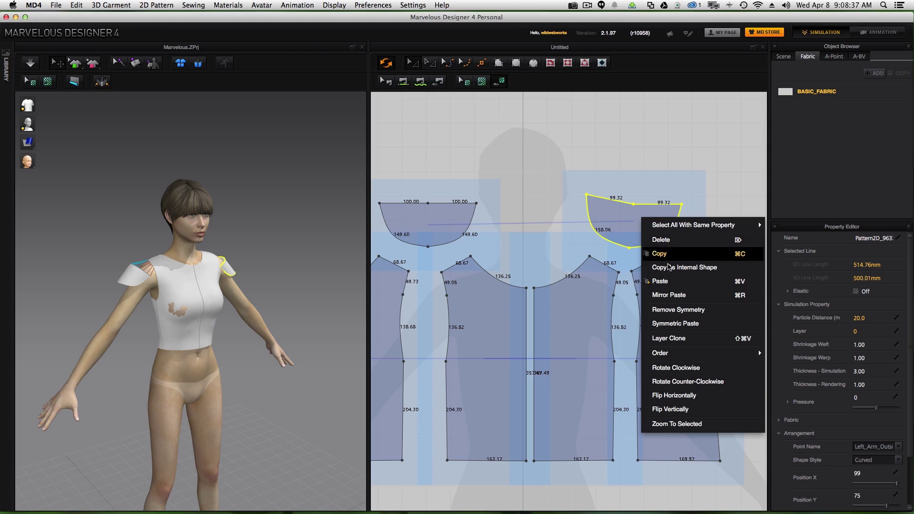
left_click(678, 309)
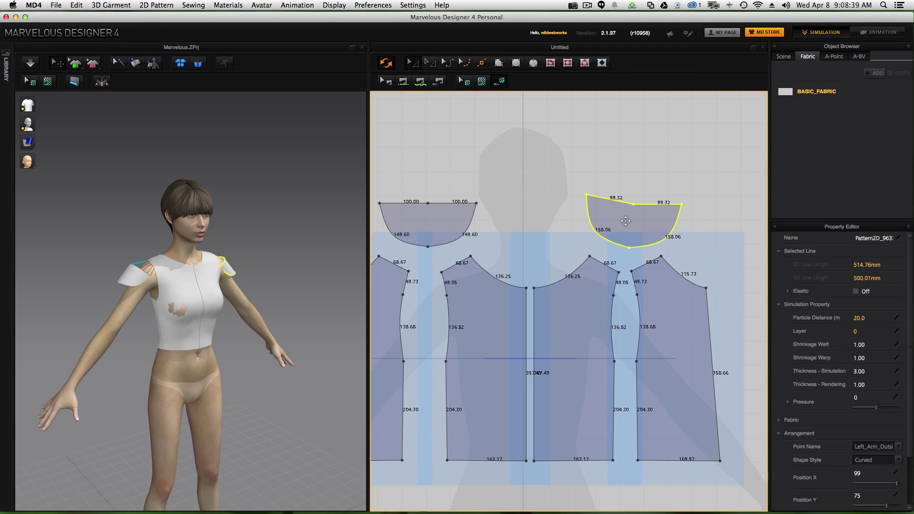
key("Delete")
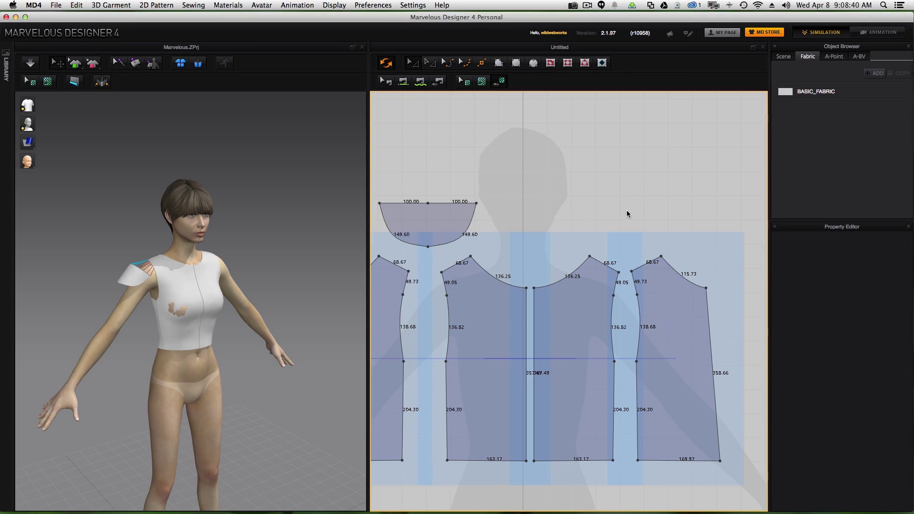
Step: Paste a symmetric copy of the right sleeve piece above the left armholes, level with the original, and check it on the avatar's left shoulder
left_click(439, 219)
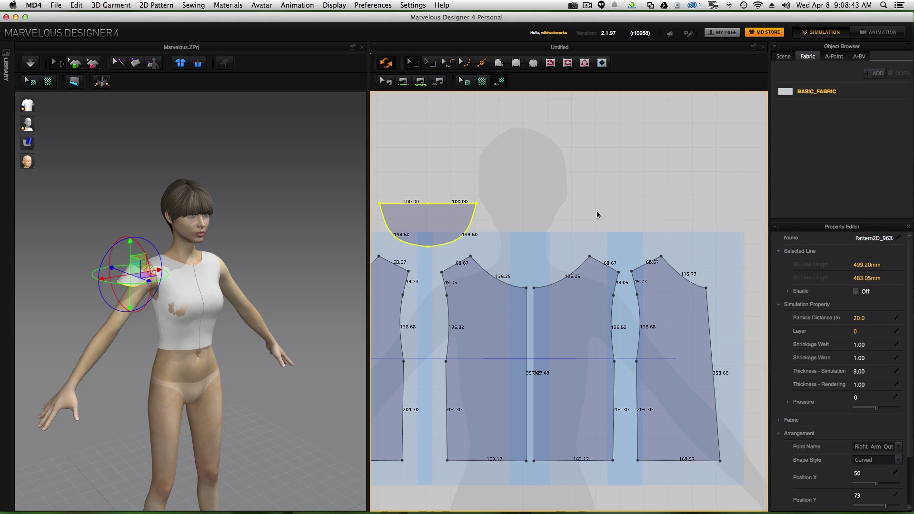
right_click(616, 212)
left_click(644, 248)
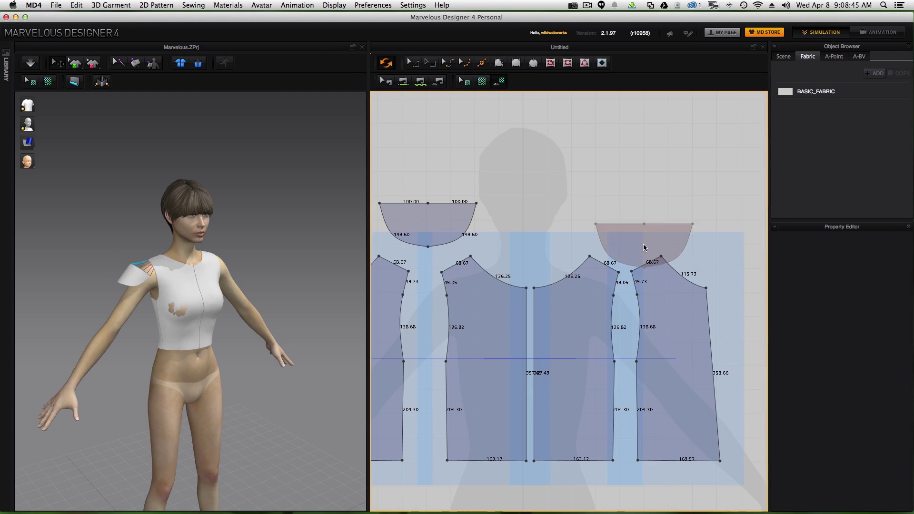
left_click(630, 225)
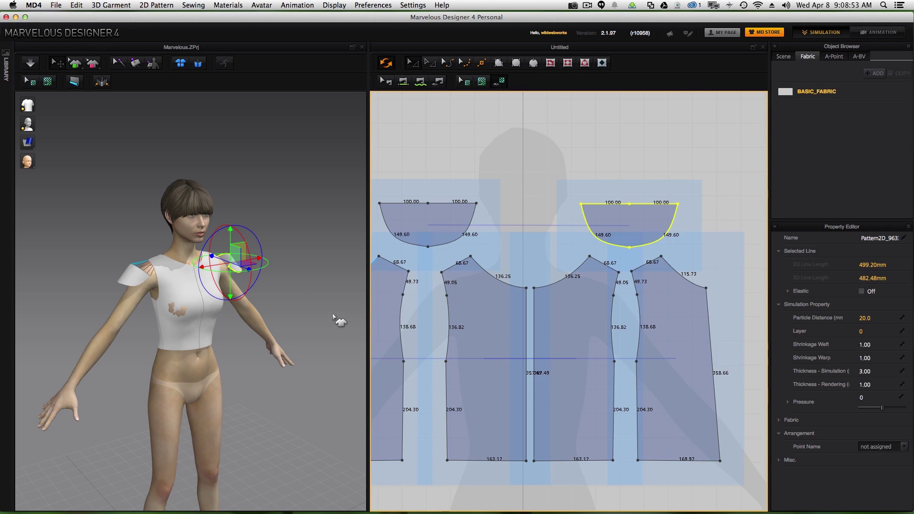
right_click_drag(314, 305, 213, 303)
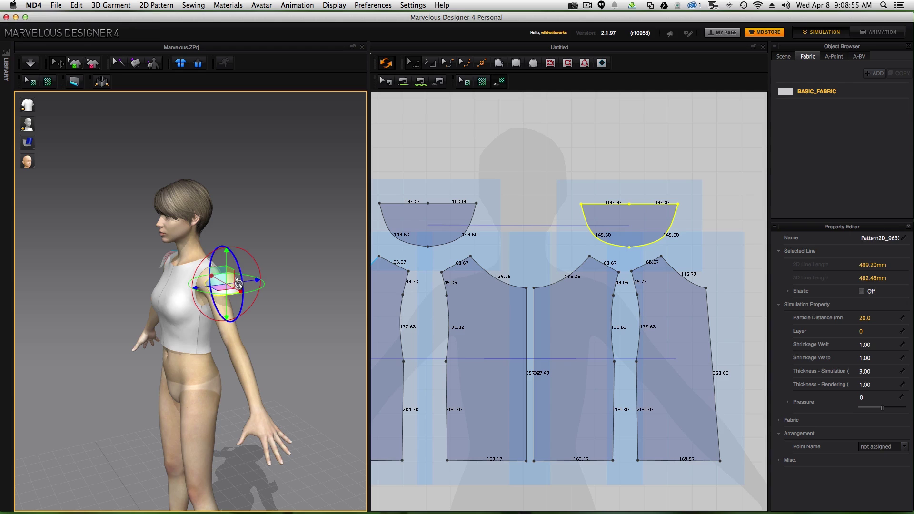
right_click_drag(257, 329, 347, 321)
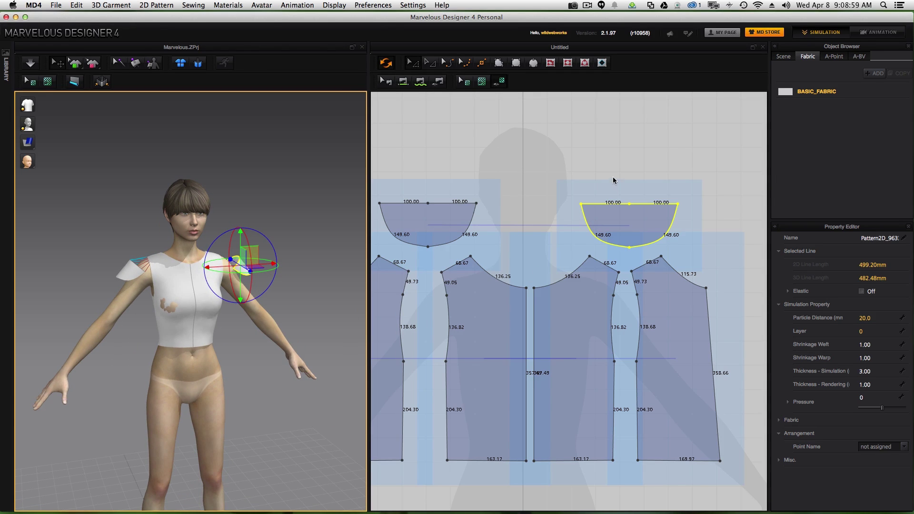
Step: Free-sew the new left sleeve piece's full 200 mm straight edge to the upper front and back armhole segments on the avatar's left side
left_click(420, 85)
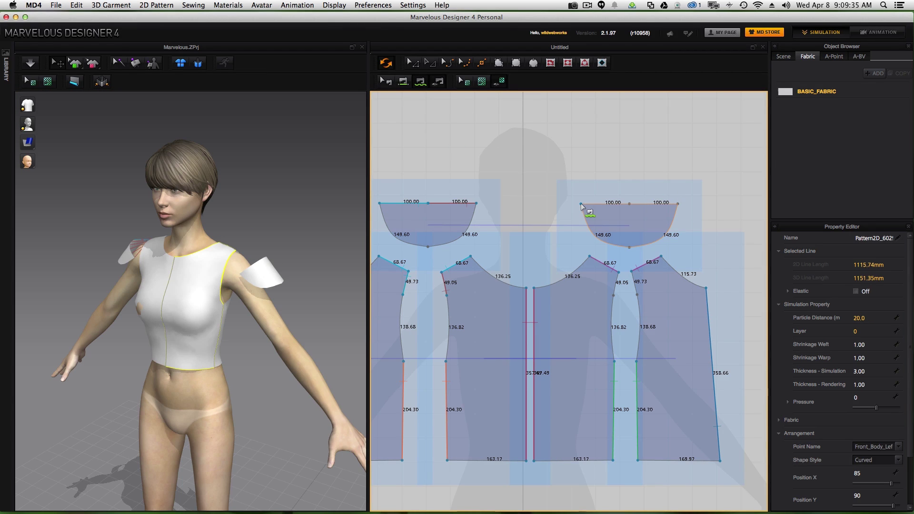
left_click(581, 204)
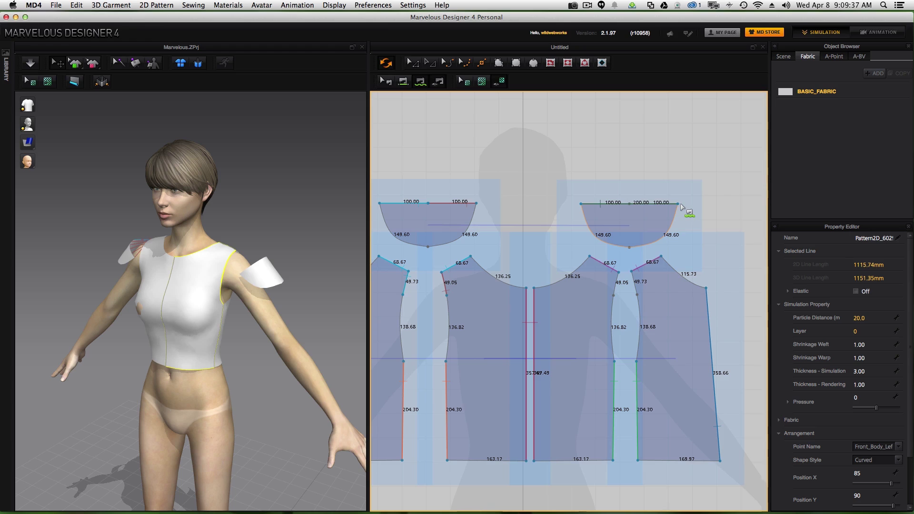
left_click(680, 204)
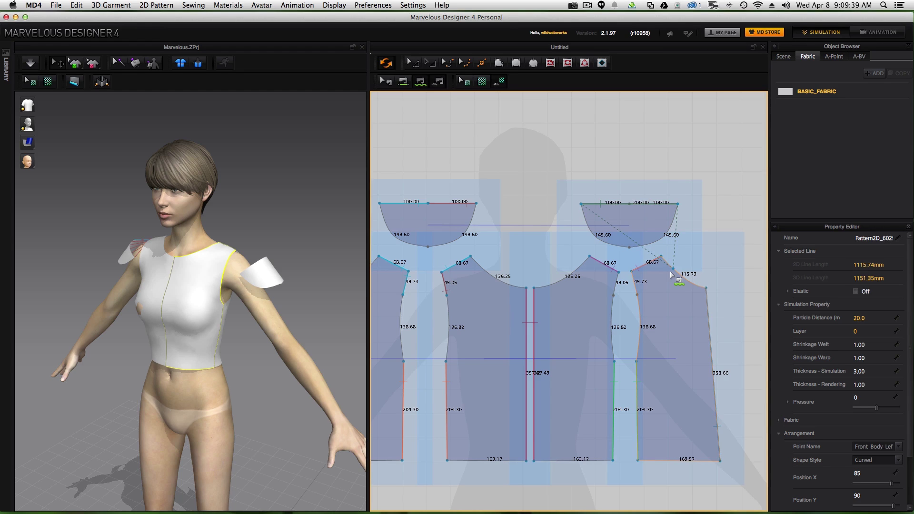
left_click(613, 296)
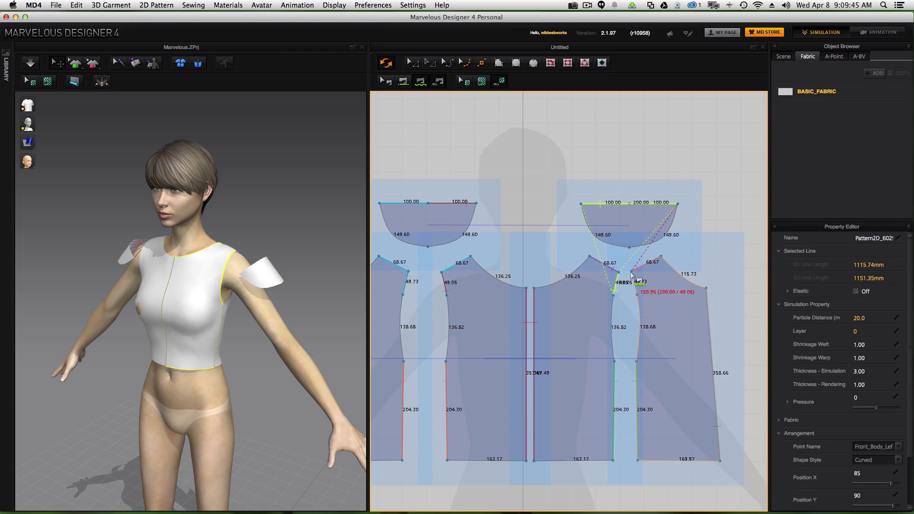
left_click(632, 276)
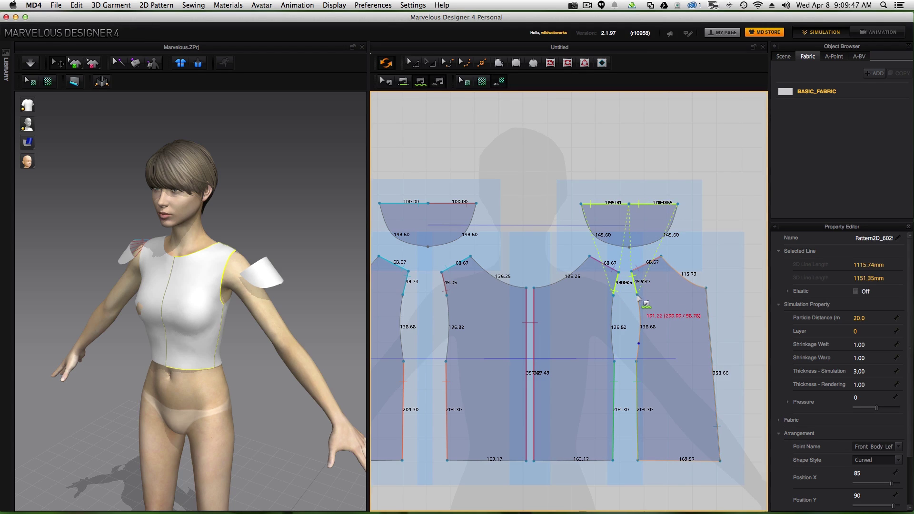
key("Return")
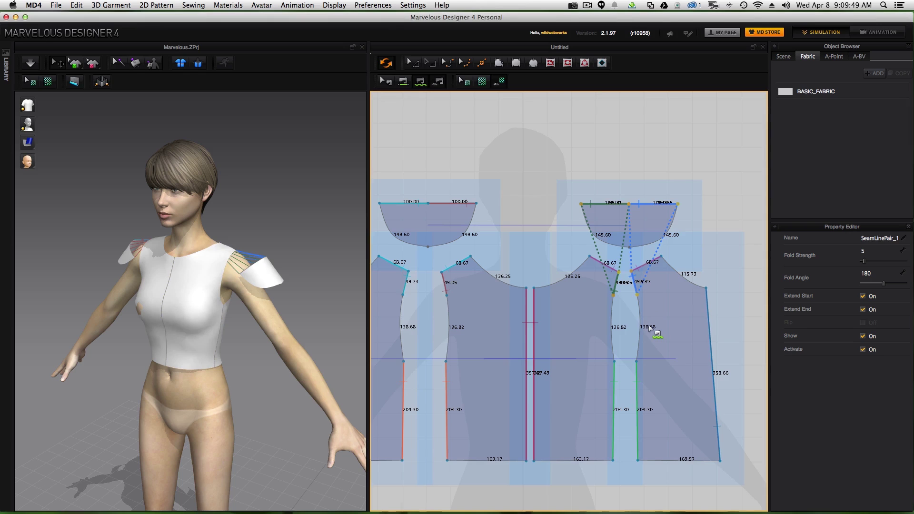
Step: Simulate the garment so both sewn sleeve pieces are pulled onto the armholes and drape over the shoulders
right_click_drag(297, 329, 366, 322)
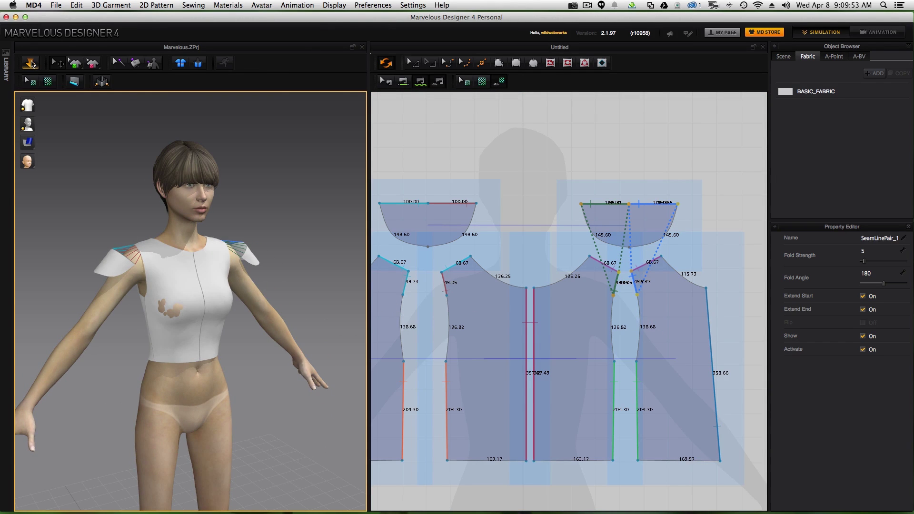
left_click(30, 64)
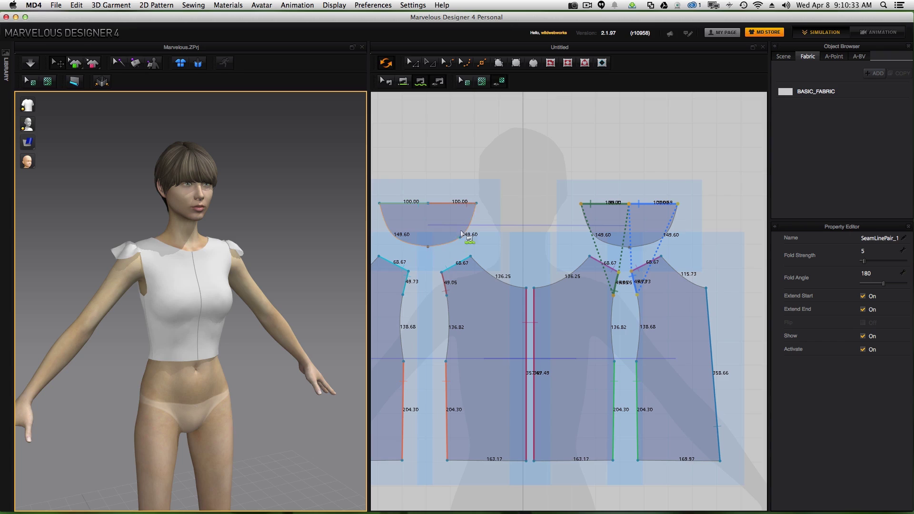
left_click(407, 203)
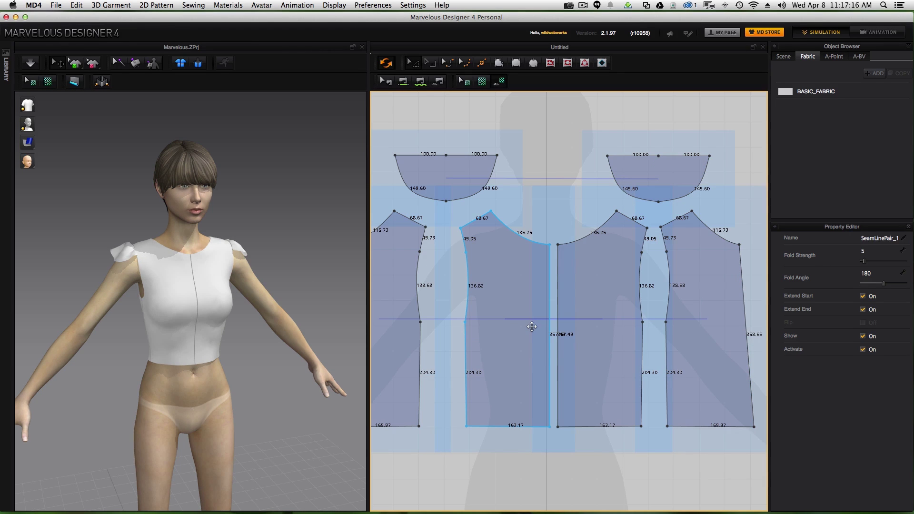
Step: Create a circle pattern 1200 mm in diameter, centred below the bodice pieces near the avatar's midline
scroll(534, 324, "down", 3)
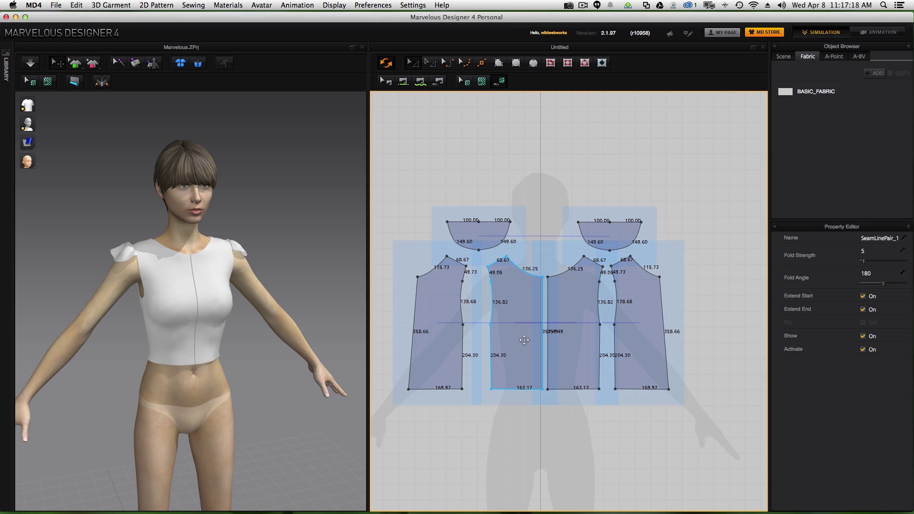
middle_click_drag(530, 341, 535, 241)
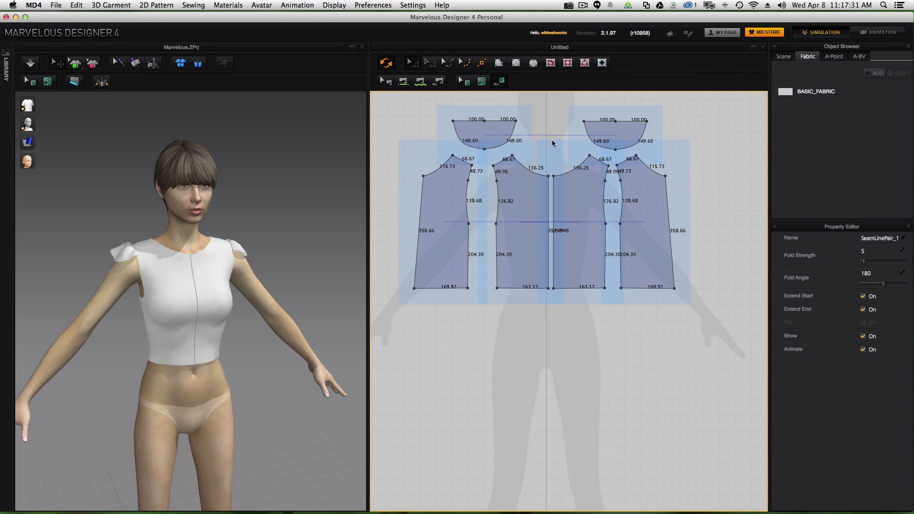
left_click(533, 62)
left_click(533, 325)
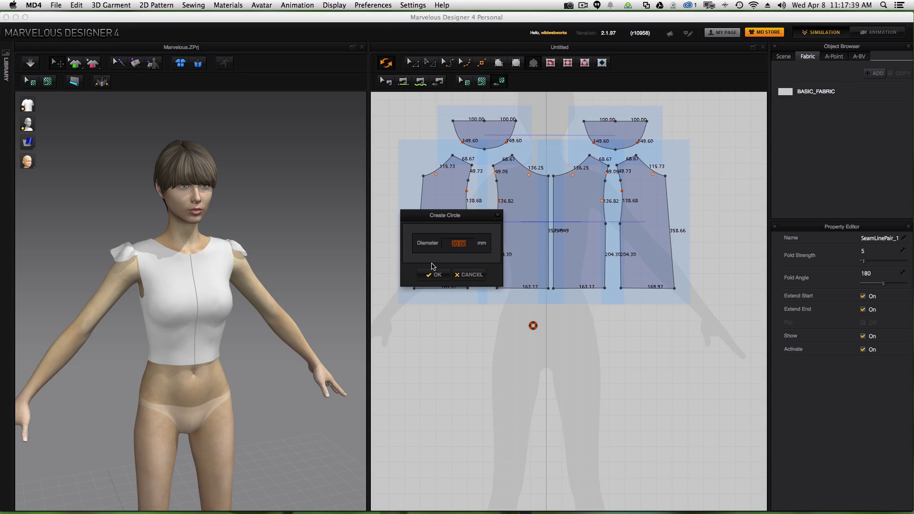
type("1200")
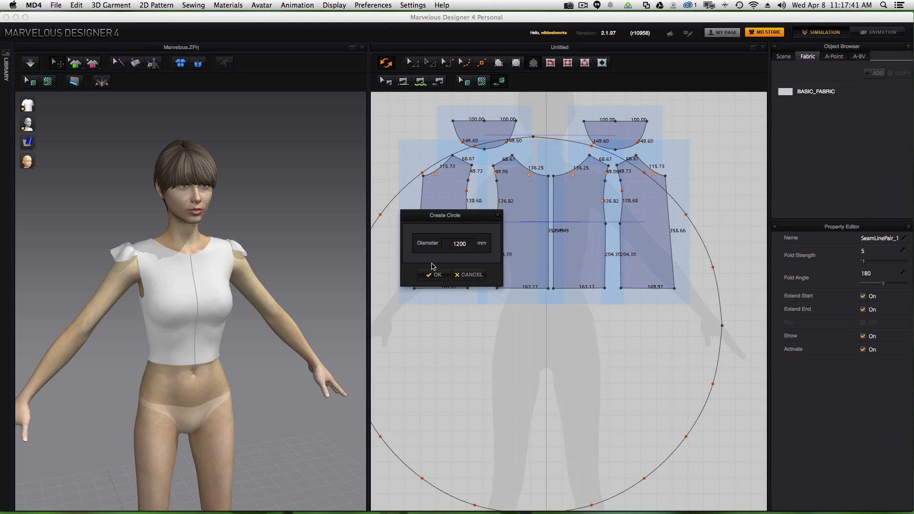
left_click(436, 275)
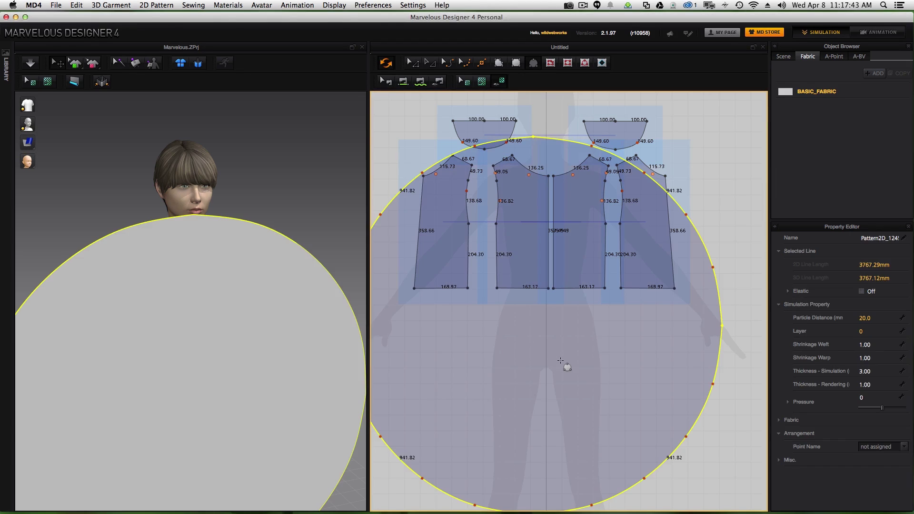
Step: Move the large circle clear below the bodice pieces and centre it on the avatar silhouette's midline at foot level
scroll(564, 367, "up", 2)
scroll(564, 366, "down", 4)
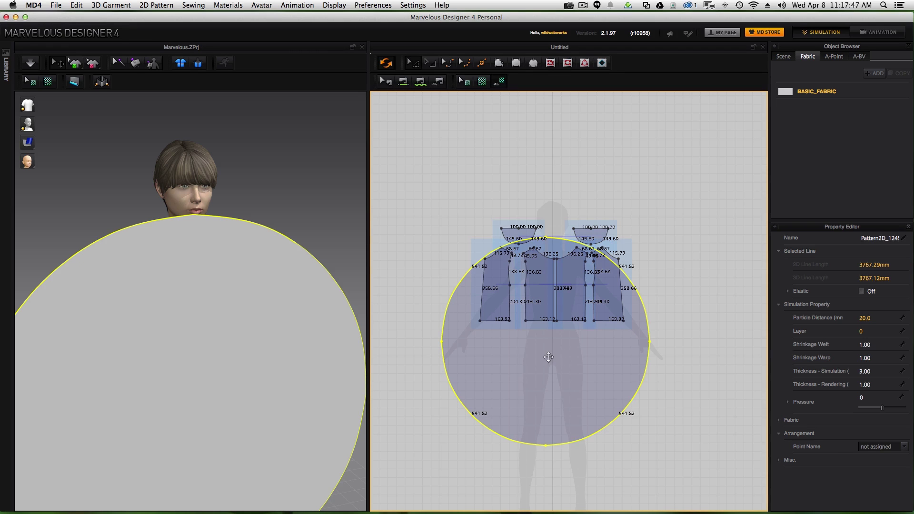
left_click_drag(549, 356, 562, 454)
middle_click_drag(565, 457, 542, 280)
key("ctrl+v")
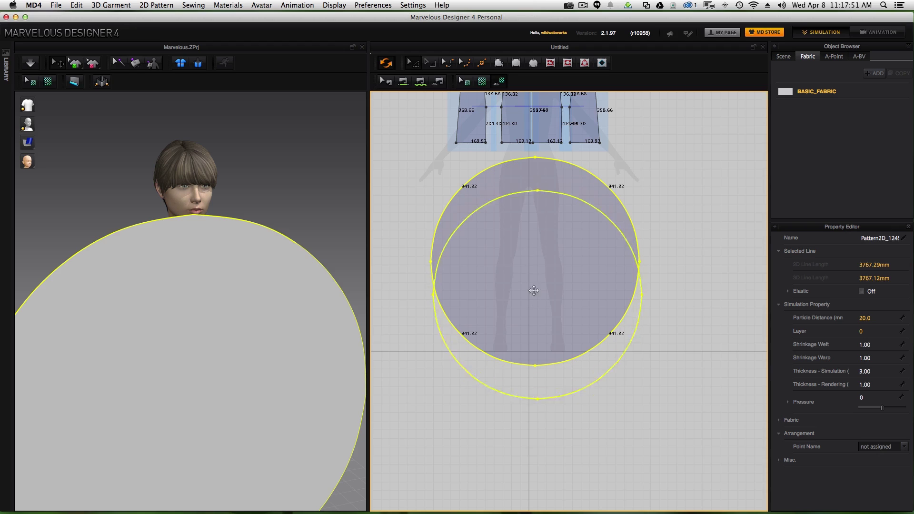
left_click(522, 339)
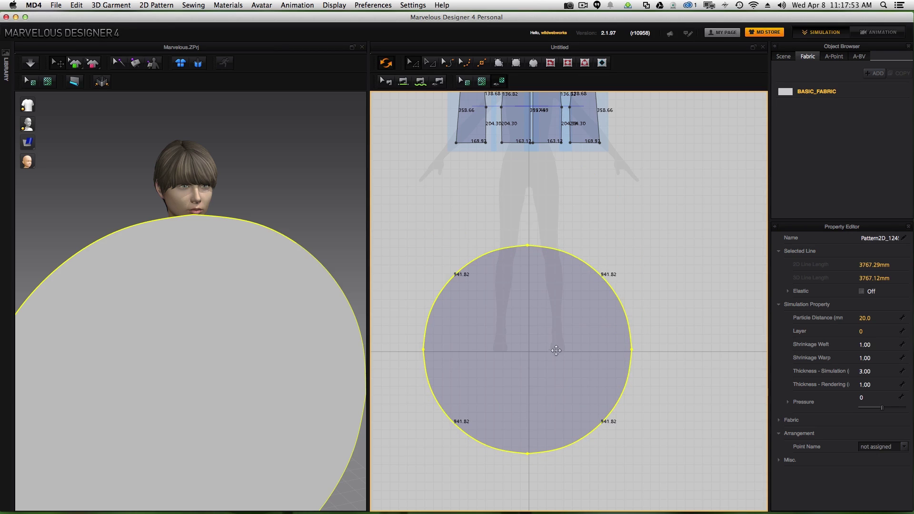
left_click_drag(537, 347, 537, 348)
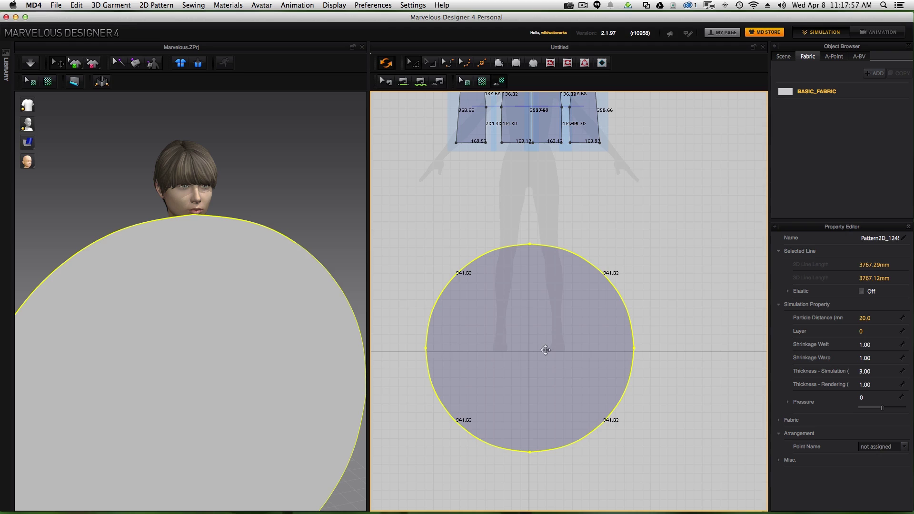
left_click_drag(534, 351, 531, 354)
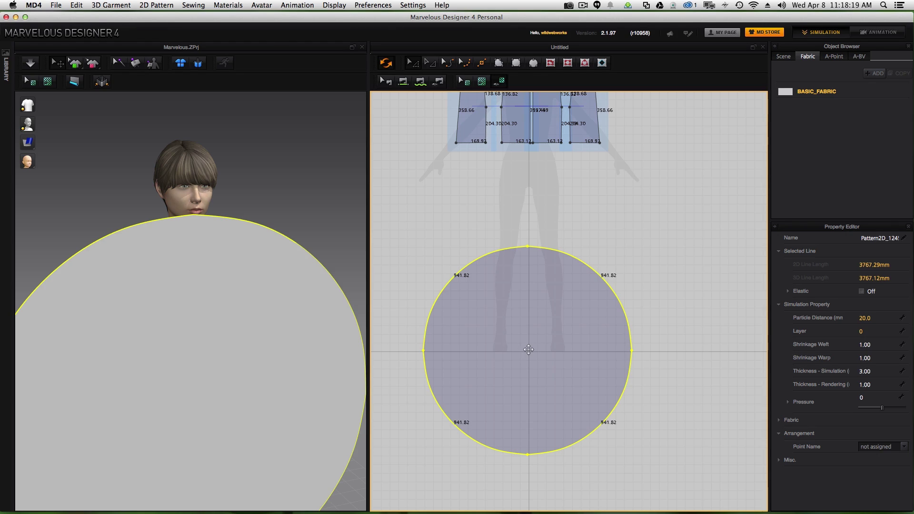
Step: Draw an internal circle with a circumference of about 670 mm and move it to the centre of the large circle
left_click(585, 63)
left_click_drag(517, 339, 530, 351)
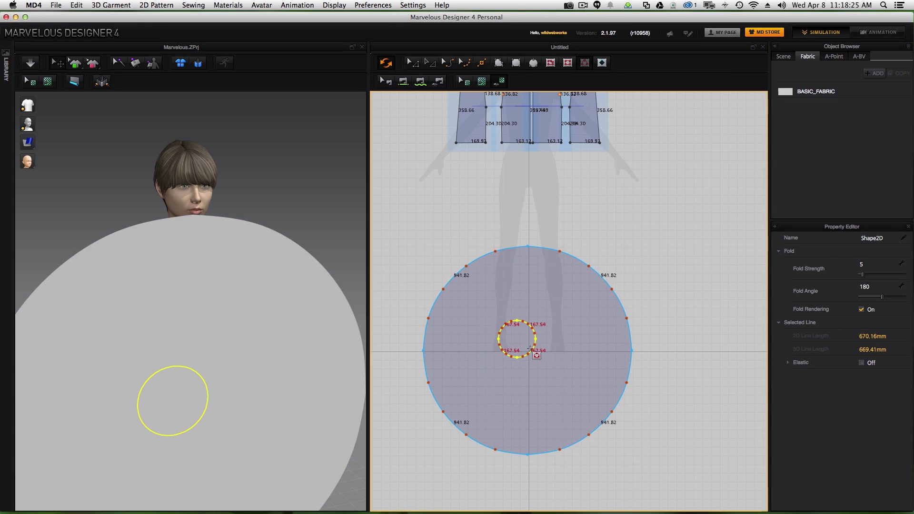
left_click(414, 65)
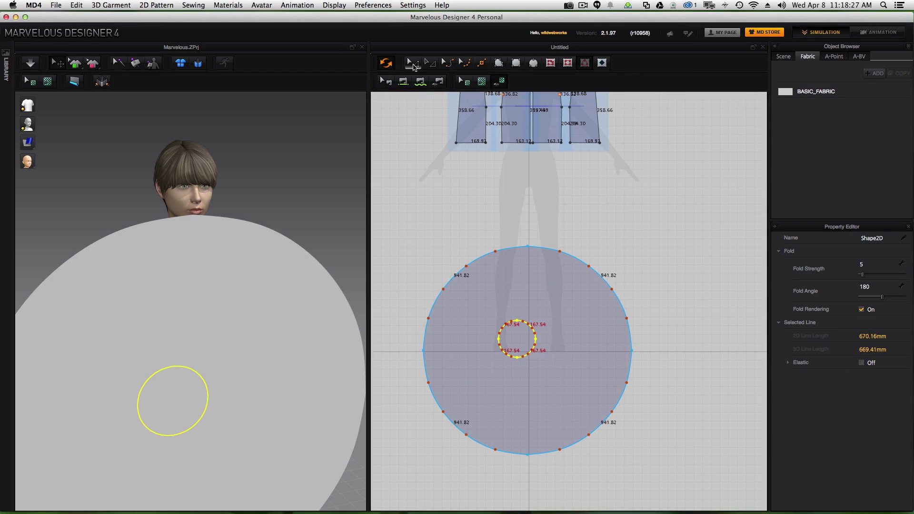
left_click(414, 65)
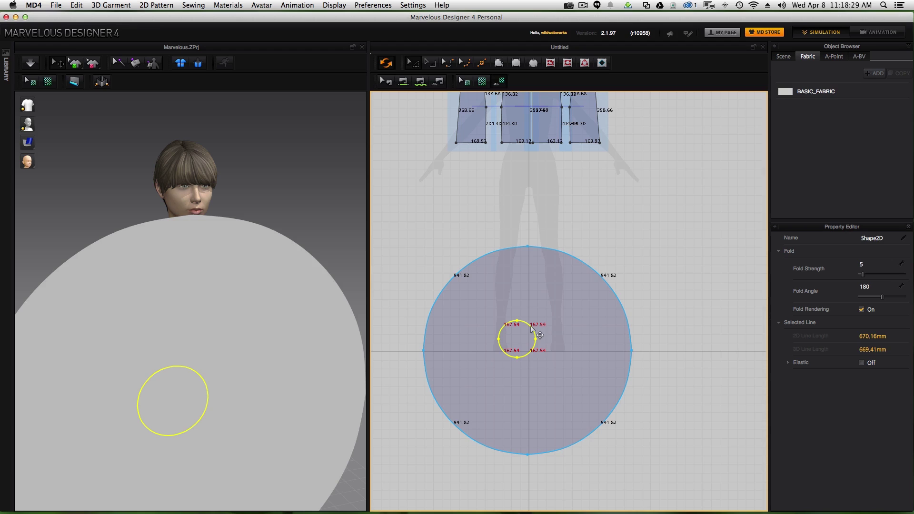
left_click_drag(522, 332, 535, 343)
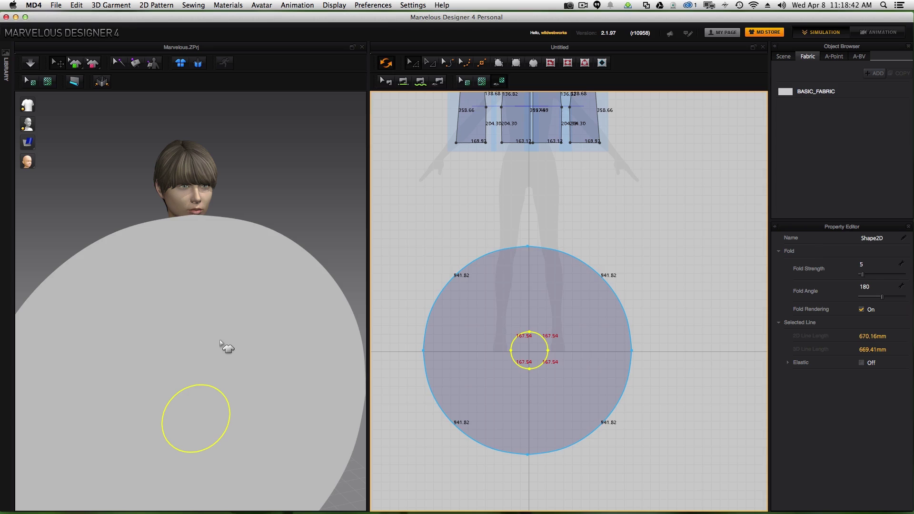
Step: Rotate the large circle in the 3D view about the avatar's side-to-side axis until it lies horizontal
left_click(220, 341)
scroll(242, 372, "up", 2)
scroll(241, 372, "down", 5)
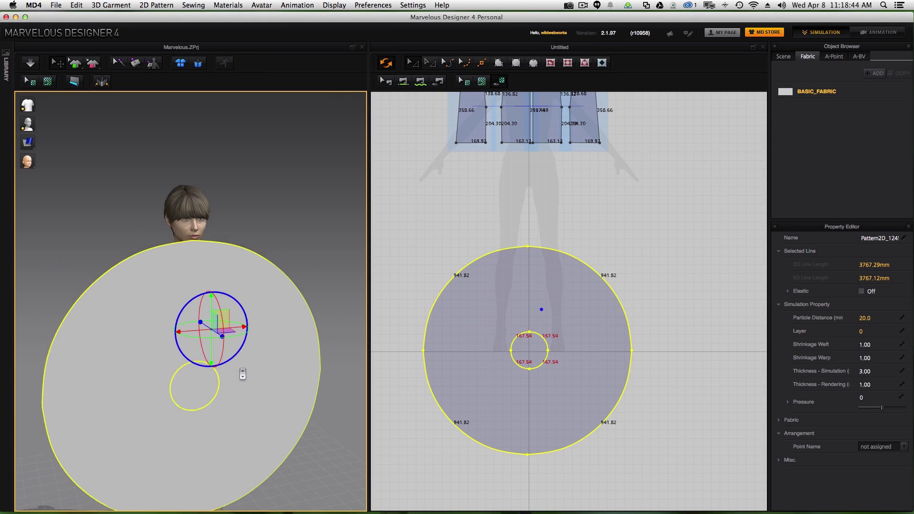
scroll(243, 373, "down", 1)
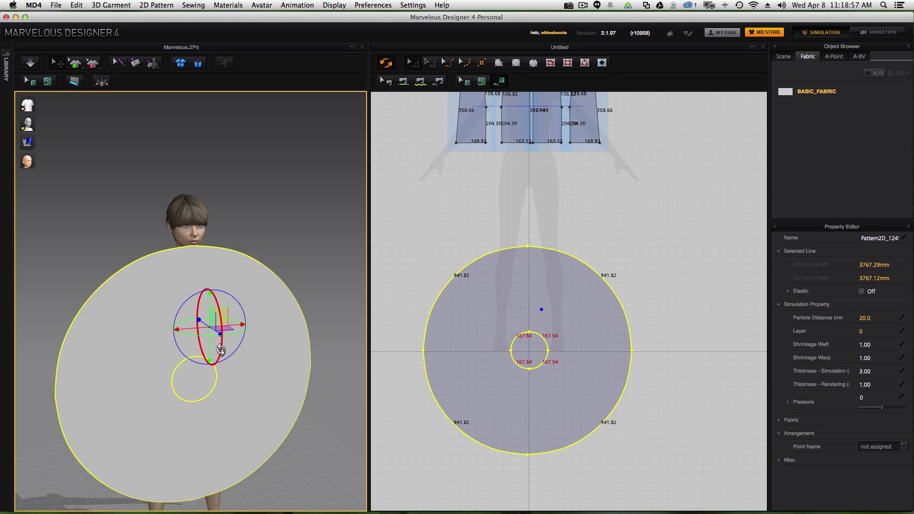
left_click_drag(221, 350, 213, 296)
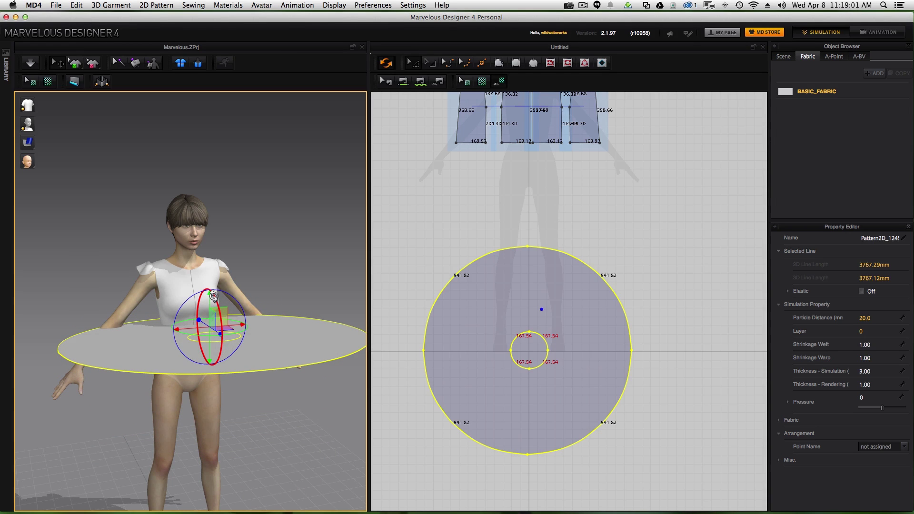
Step: Shift the horizontal circle back, down and sideways so its inner circle surrounds the avatar's waist at the bodice hem
right_click_drag(255, 396, 287, 404)
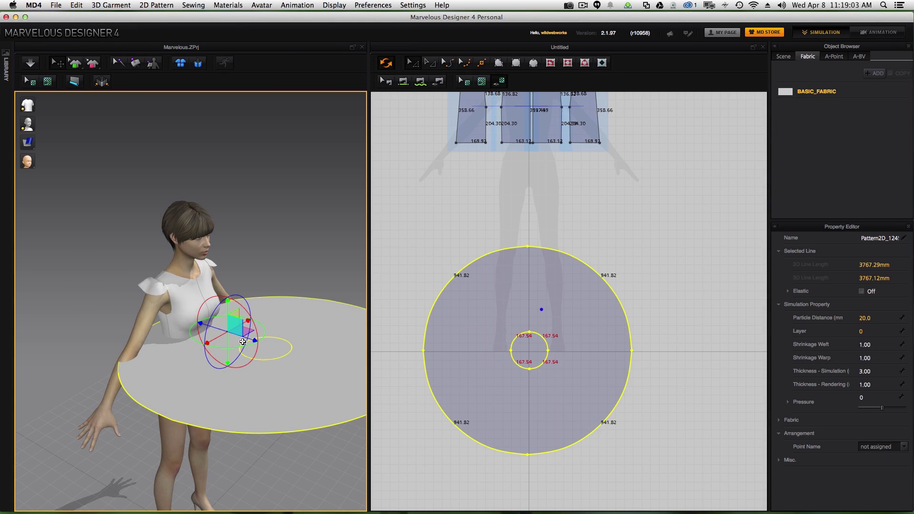
left_click_drag(246, 338, 176, 323)
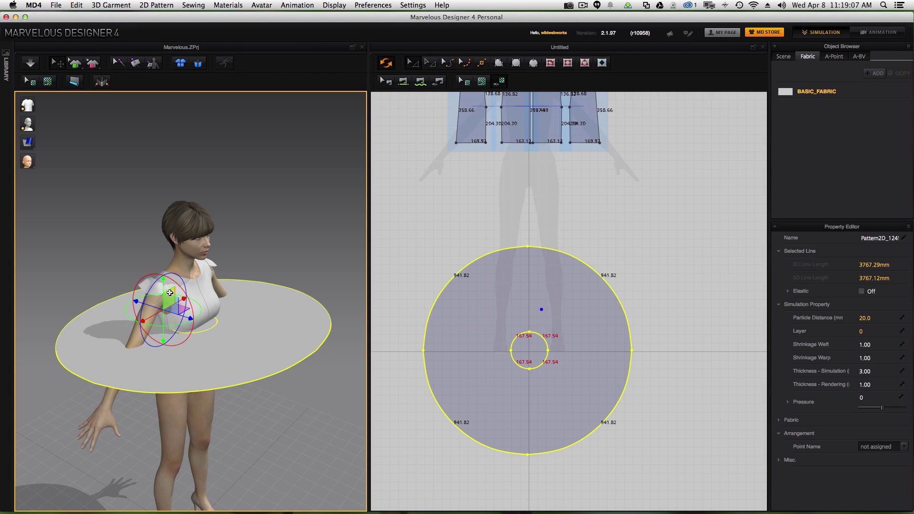
left_click_drag(164, 287, 178, 333)
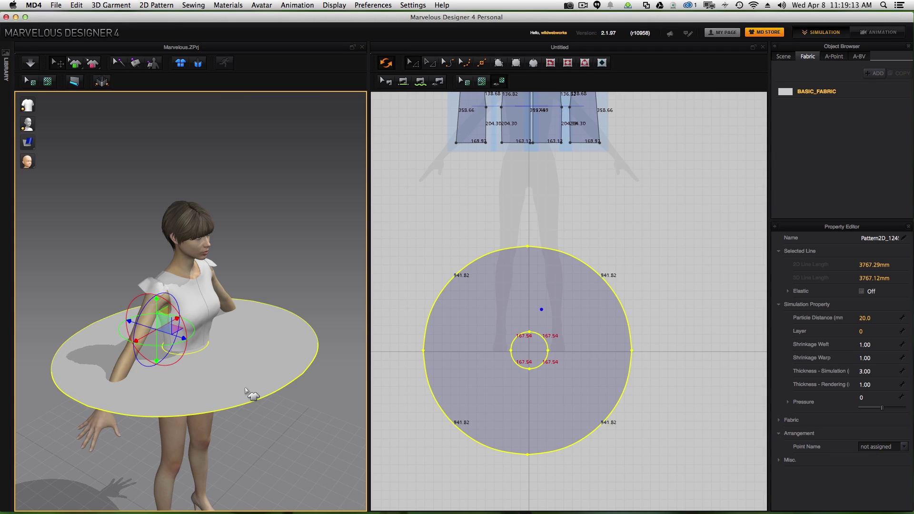
right_click_drag(252, 394, 190, 385)
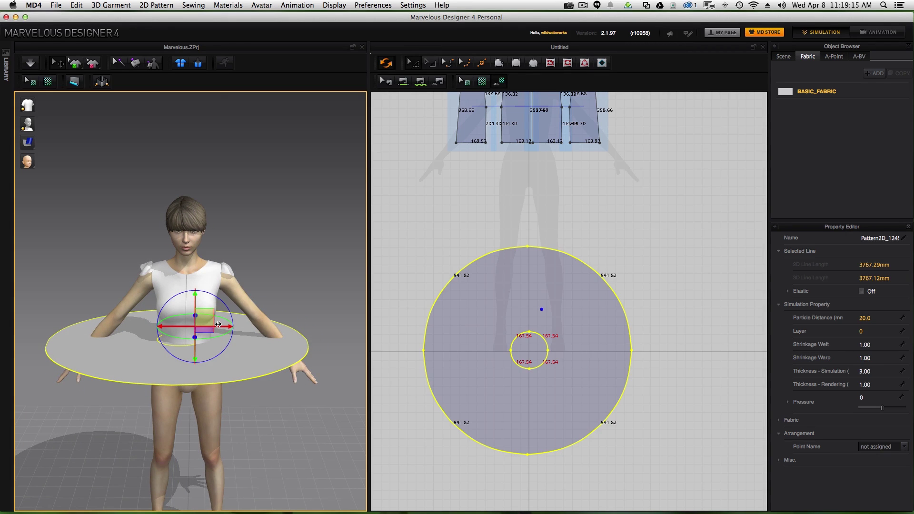
left_click_drag(219, 324, 224, 325)
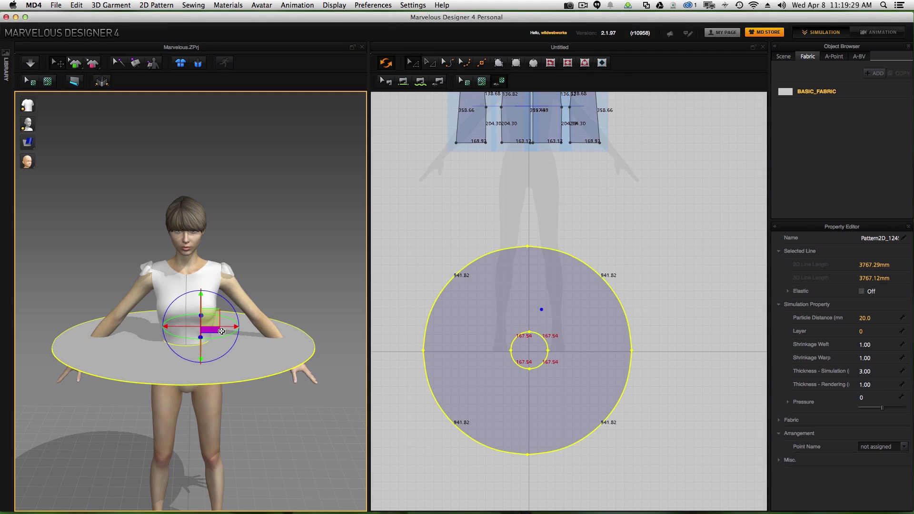
Step: Convert the internal circle at the centre of the skirt piece to a hole
left_click(640, 267)
left_click(530, 348)
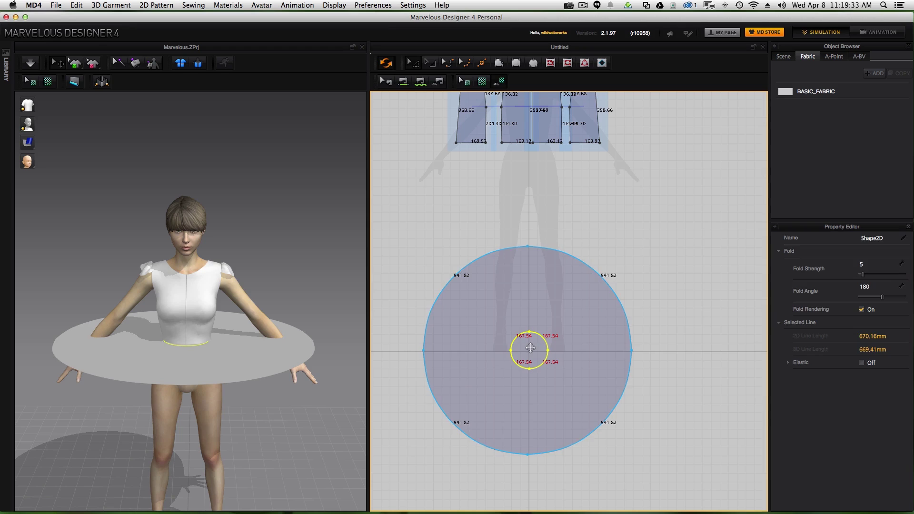
right_click(533, 348)
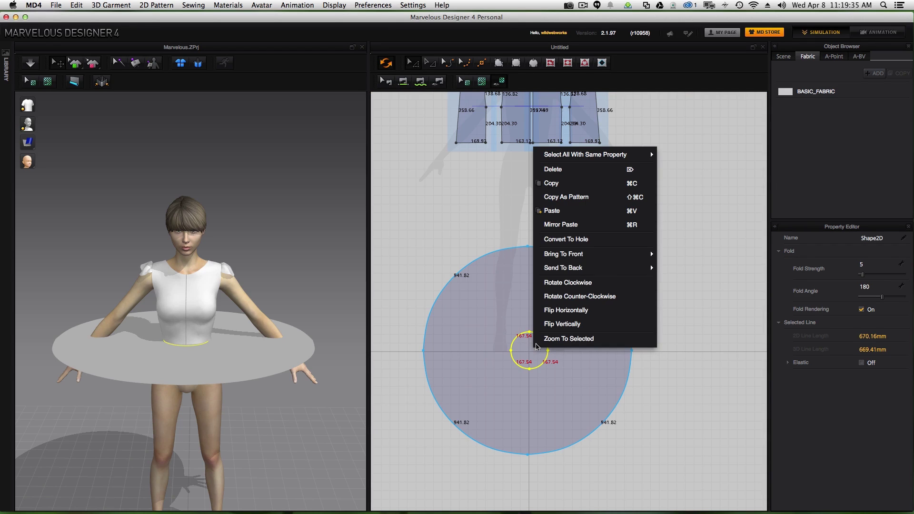
left_click(569, 240)
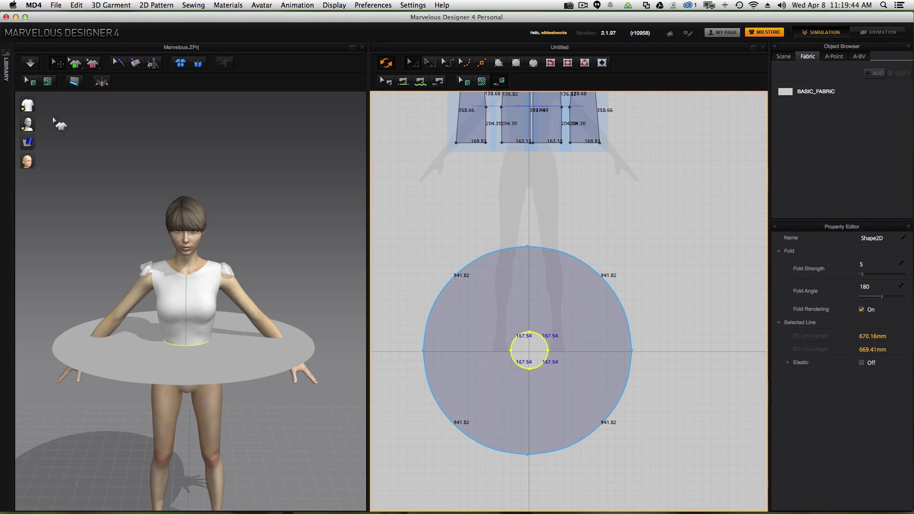
Step: Simulate the circle skirt as a test drape and reset the 3D arrangement of that piece only
left_click(29, 62)
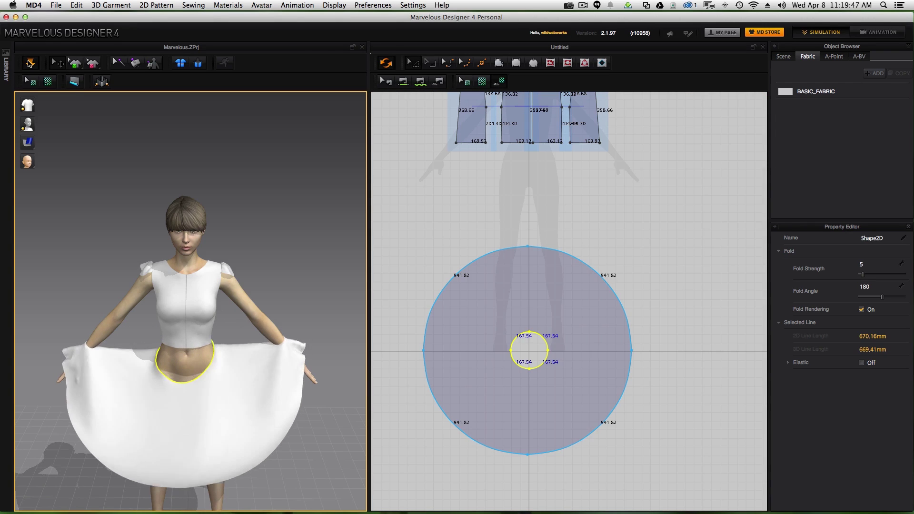
left_click(30, 63)
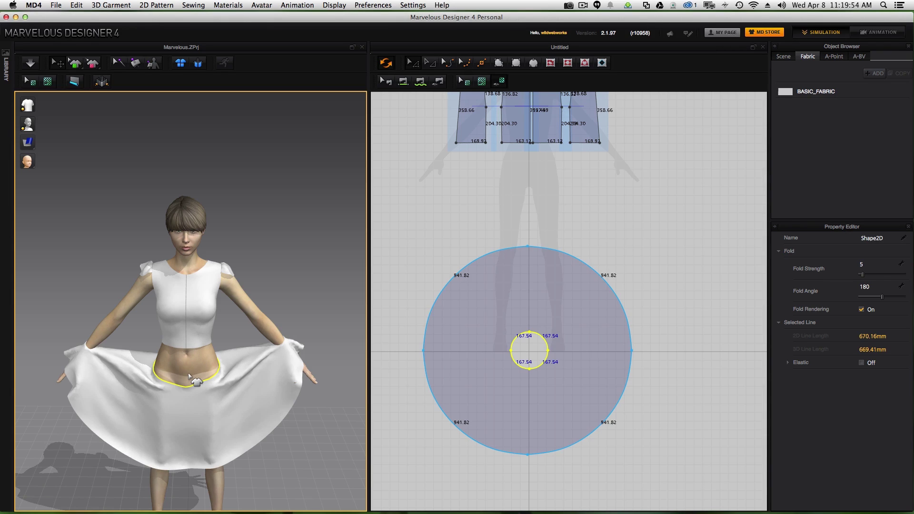
left_click(238, 394)
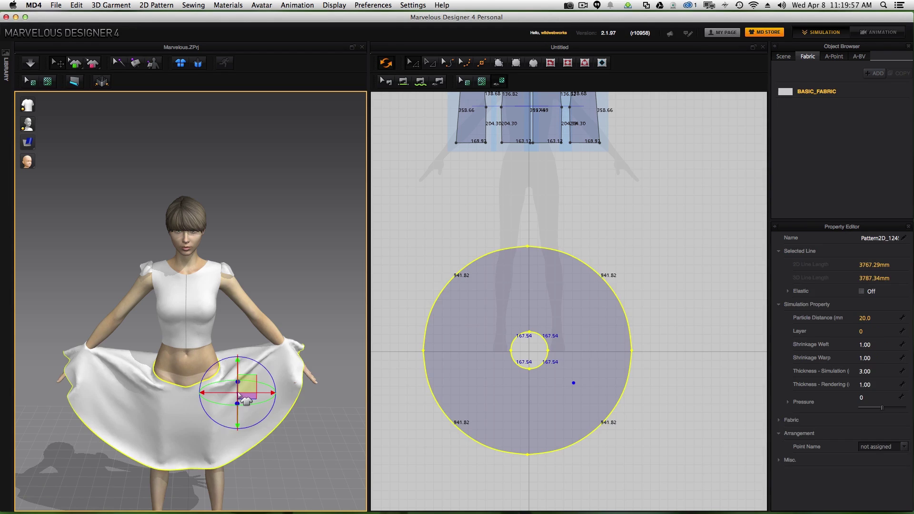
right_click(271, 352)
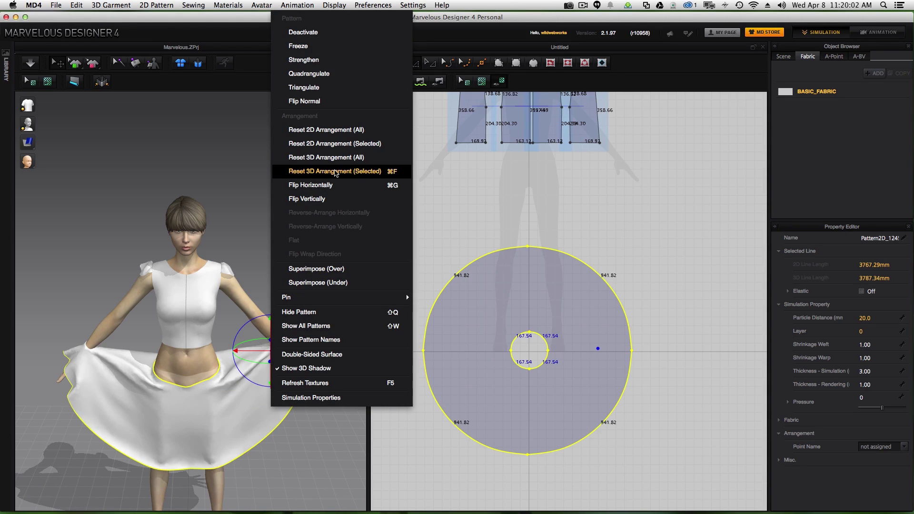
left_click(336, 173)
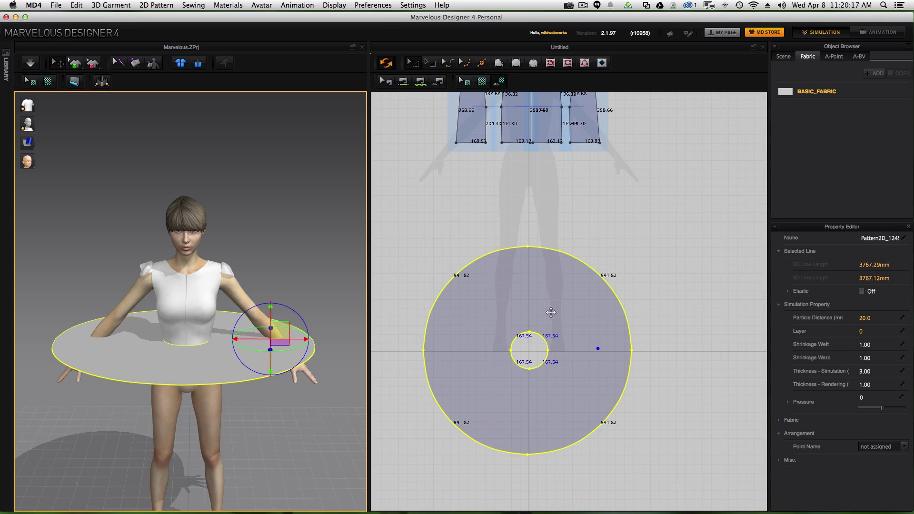
Step: Turn on Elastic for the skirt's inner waist circle, with strength 15 and ratio 70
left_click(608, 278)
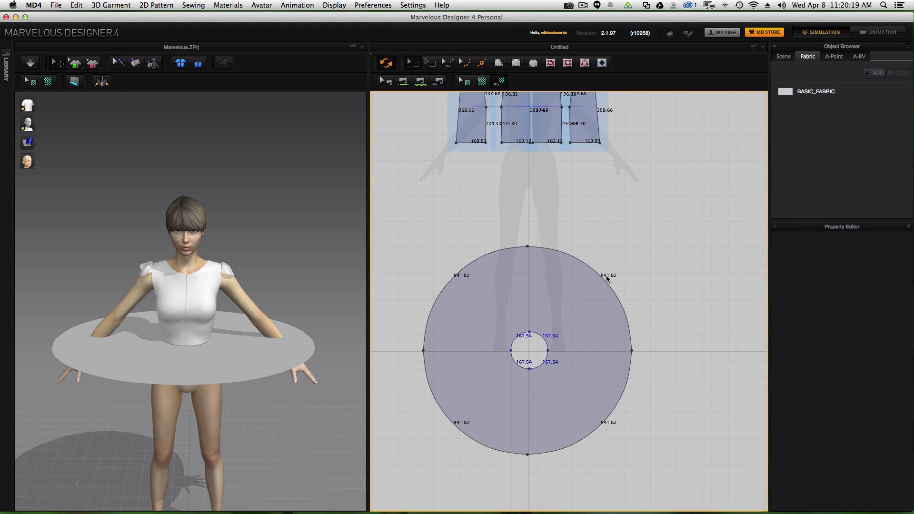
left_click(533, 351)
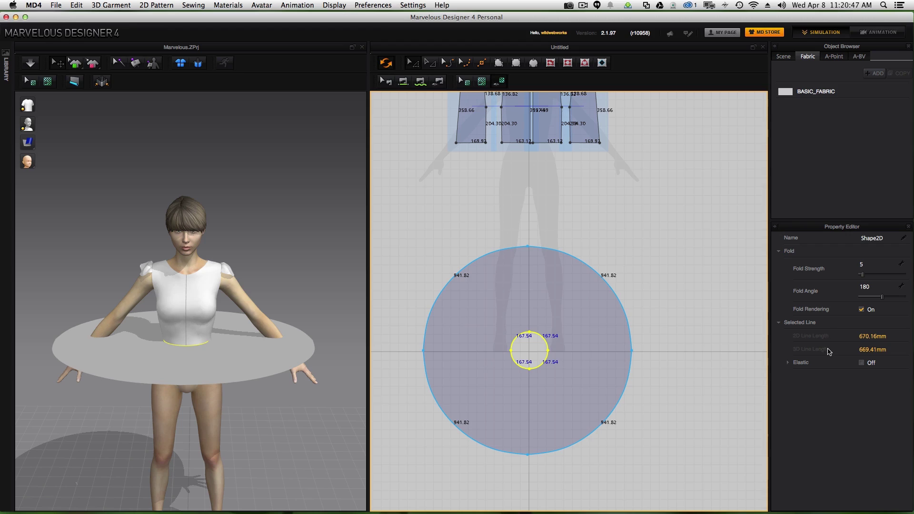
left_click(861, 363)
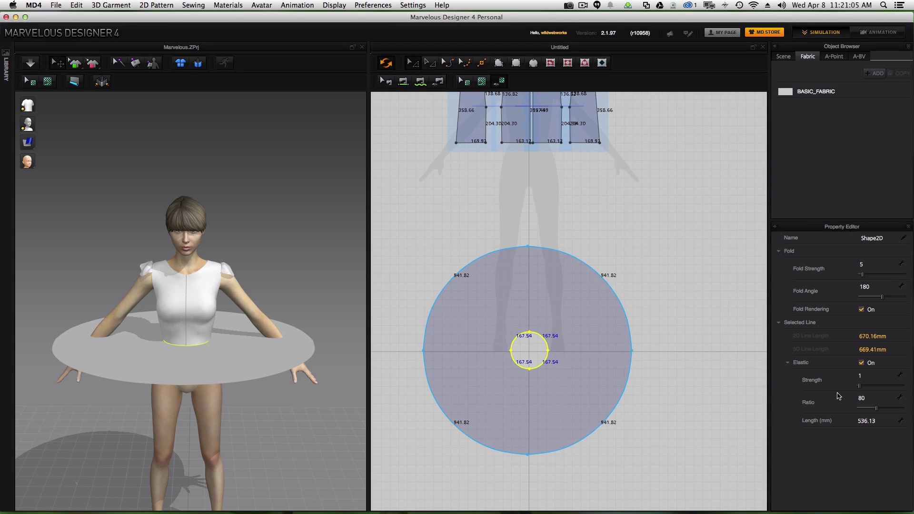
left_click(859, 376)
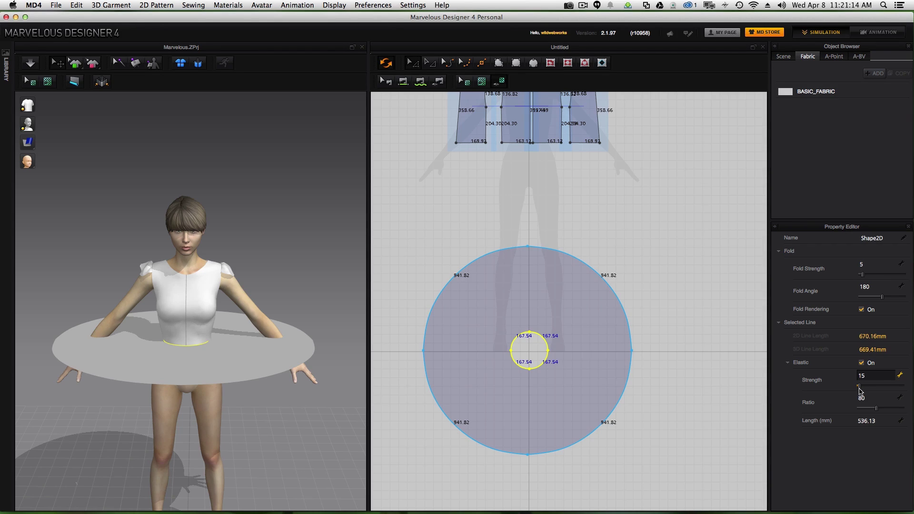
left_click(862, 398)
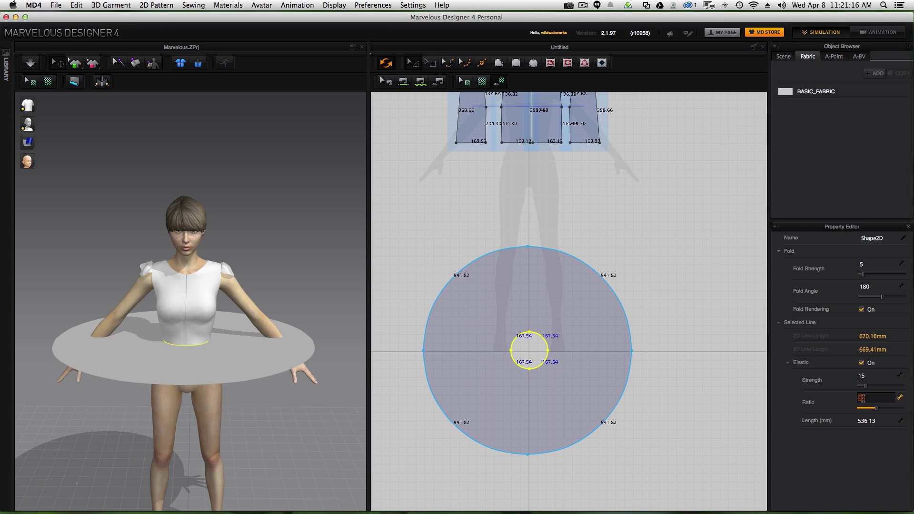
key("Return")
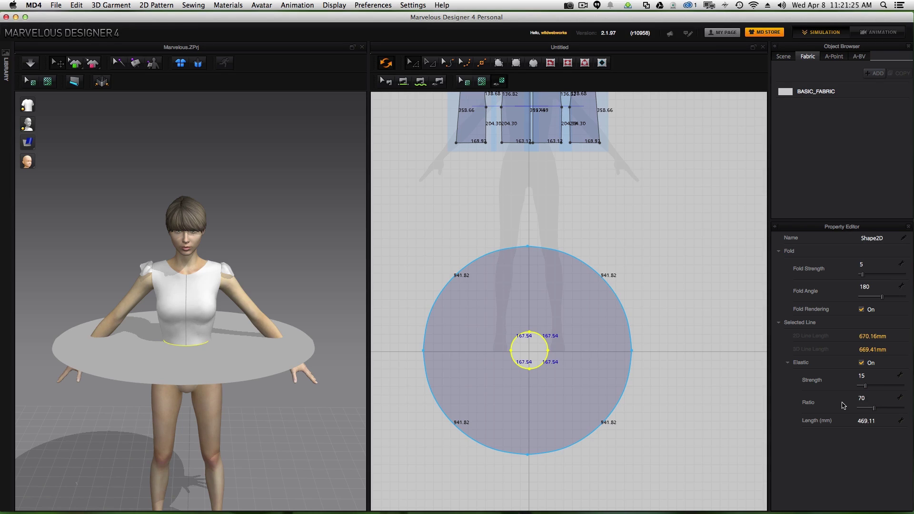
Step: Simulate the circle skirt, pulling its hem down off both of the avatar's hands so it drapes around the legs, and stop the simulation
left_click(31, 63)
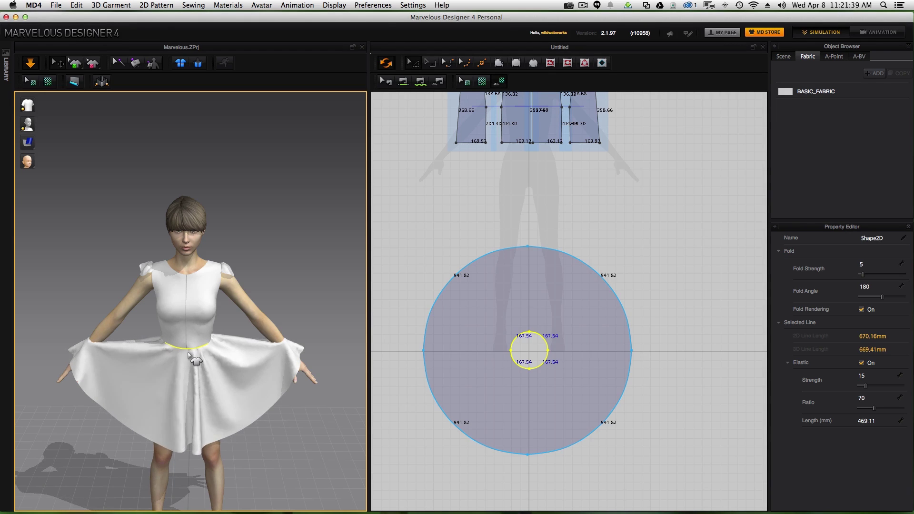
middle_click_drag(240, 366, 237, 274)
left_click_drag(300, 262, 314, 364)
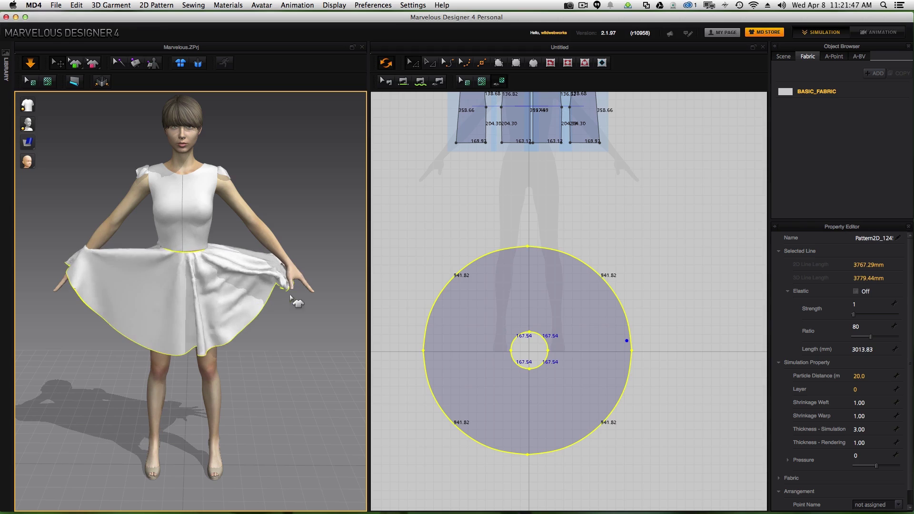
left_click_drag(67, 259, 57, 368)
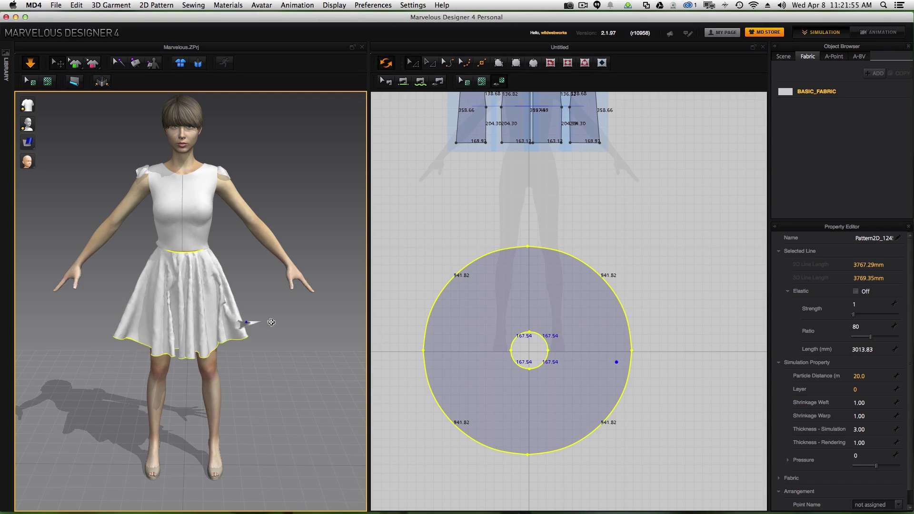
left_click_drag(308, 318, 296, 301)
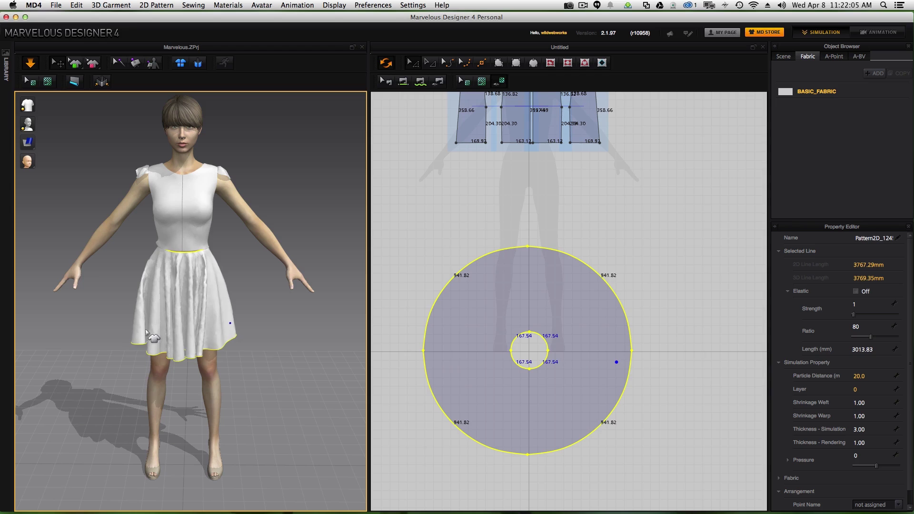
right_click_drag(240, 359, 275, 355)
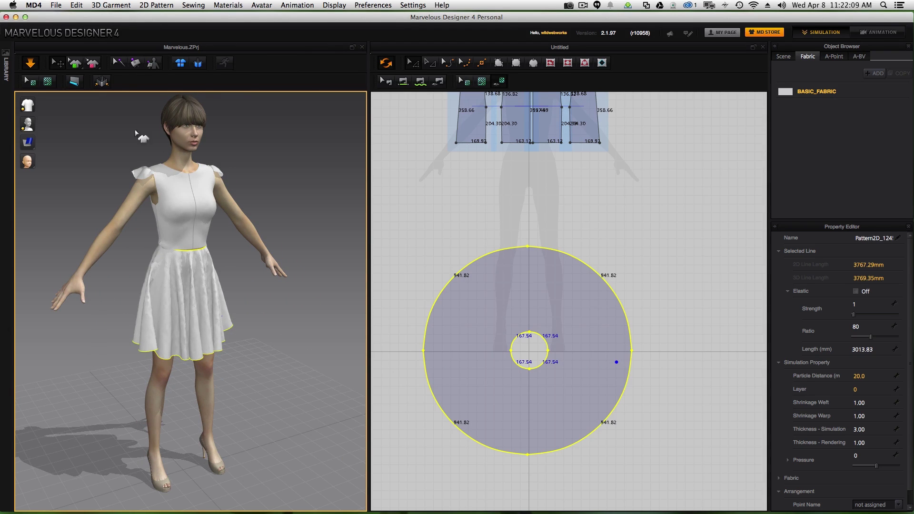
left_click(31, 63)
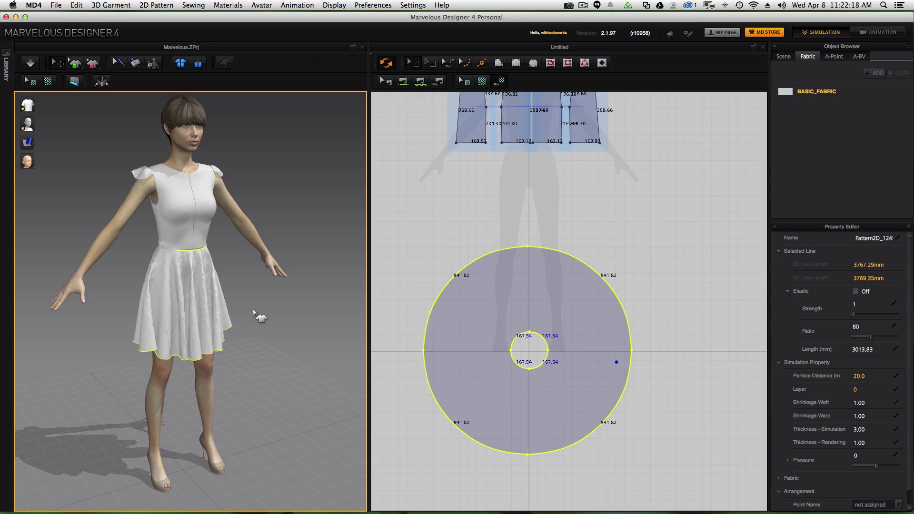